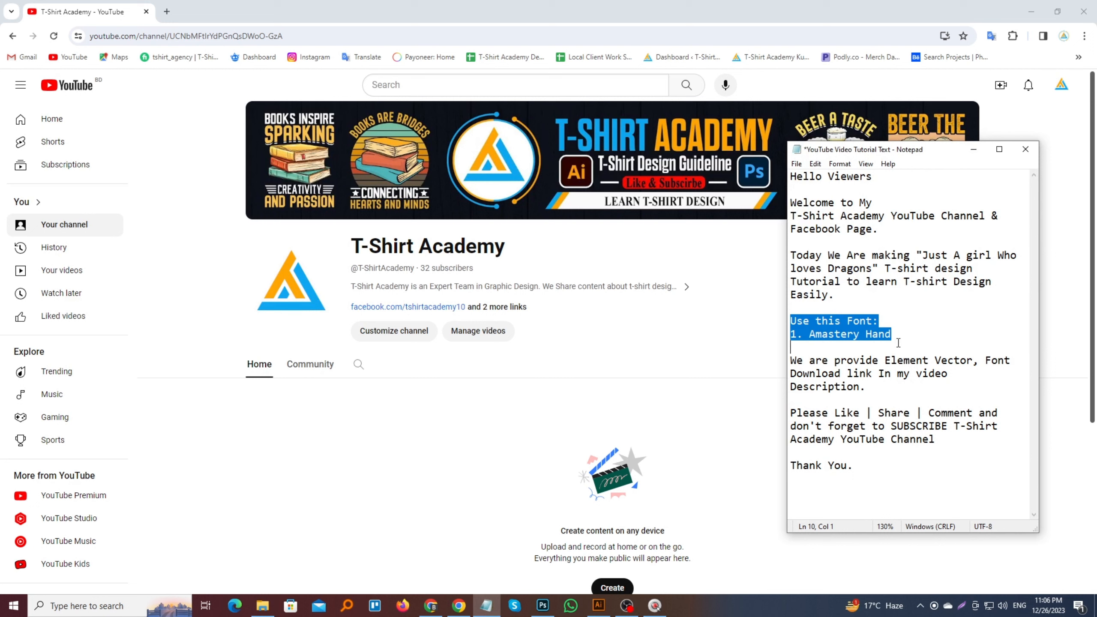
drag(792, 361, 872, 386)
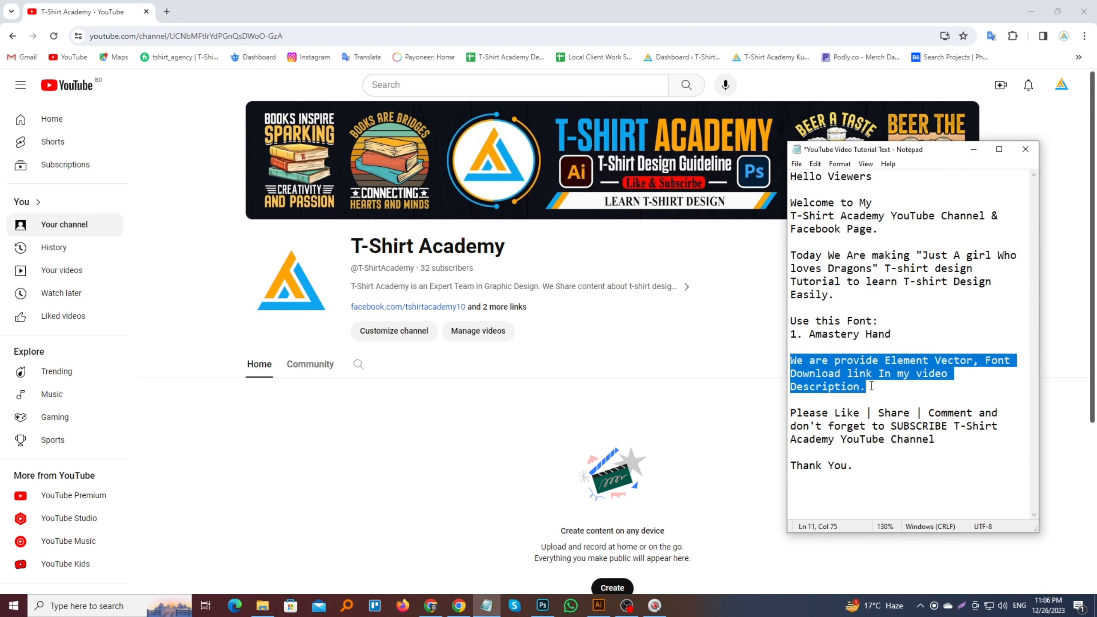
drag(789, 413, 858, 468)
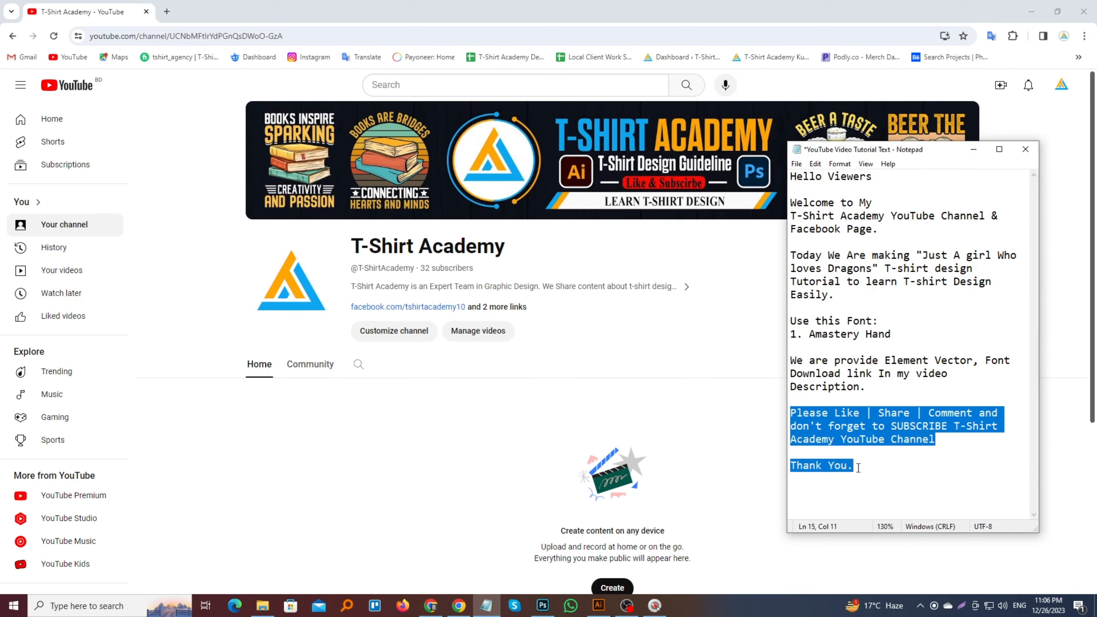
click(873, 439)
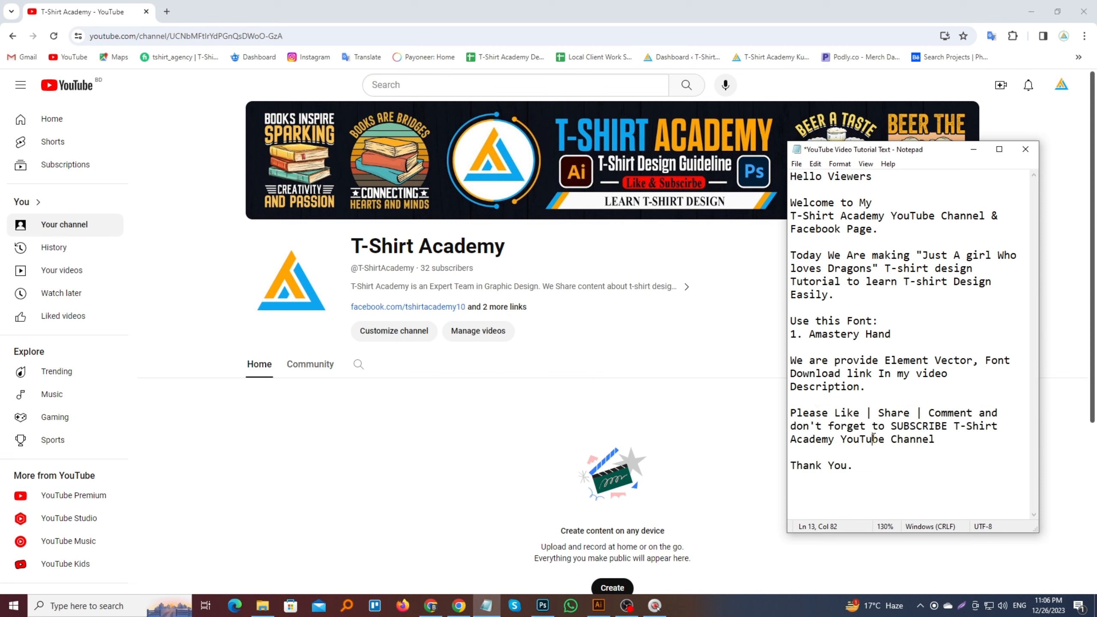
Step: Switch to Illustrator and copy a screenshot of the finished dragon T-shirt design to the clipboard with Lightshot
click(598, 606)
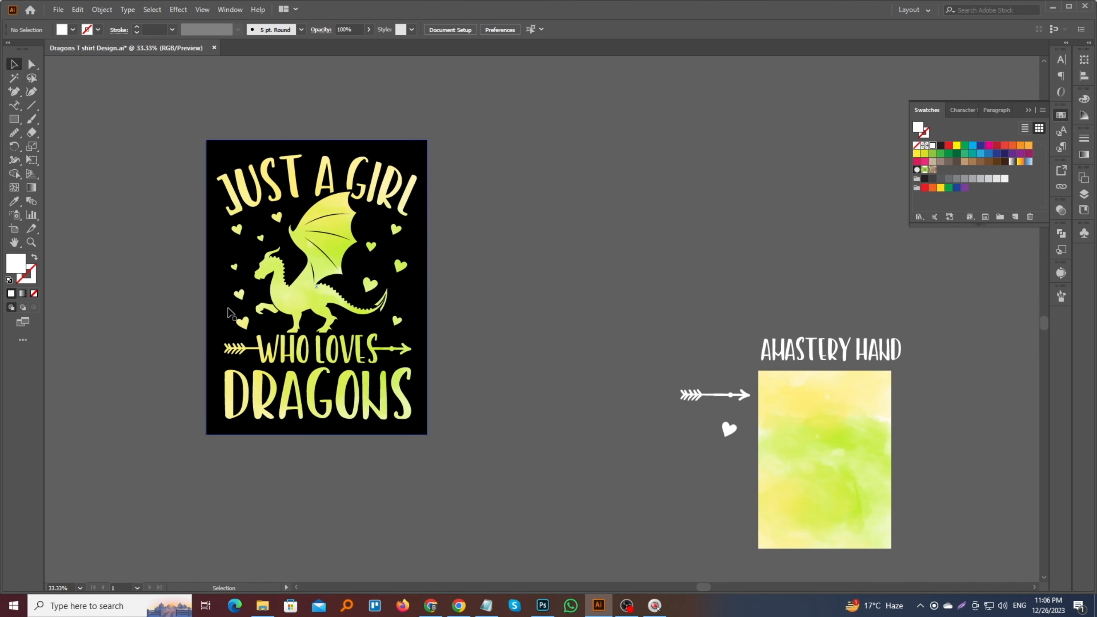
scroll(229, 309, up, 1)
scroll(608, 362, down, 1)
scroll(387, 223, up, 1)
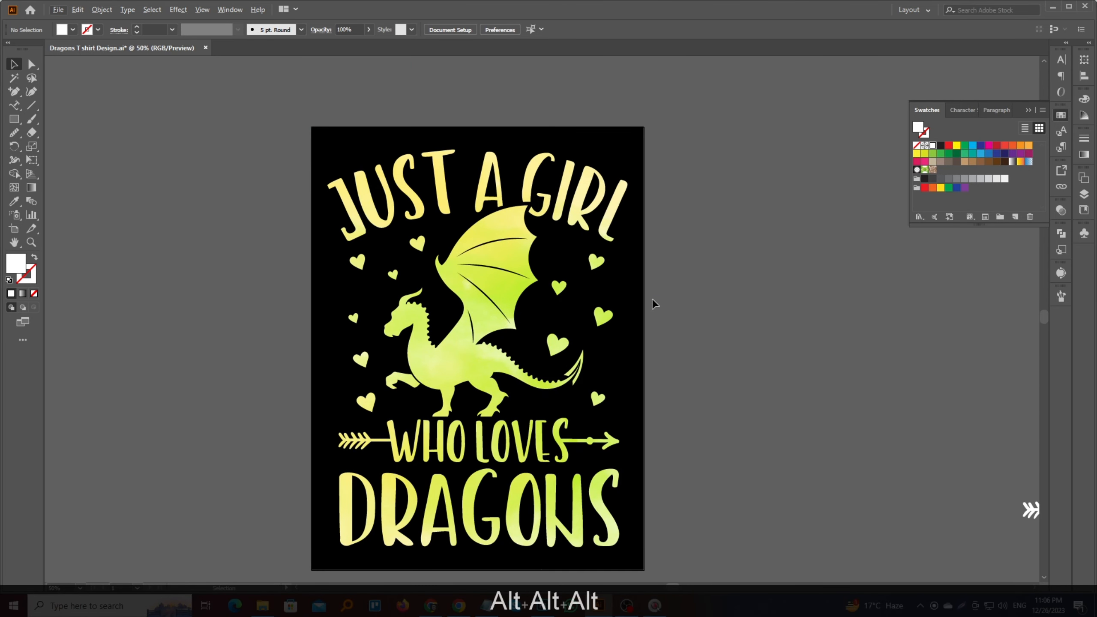
scroll(677, 303, down, 1)
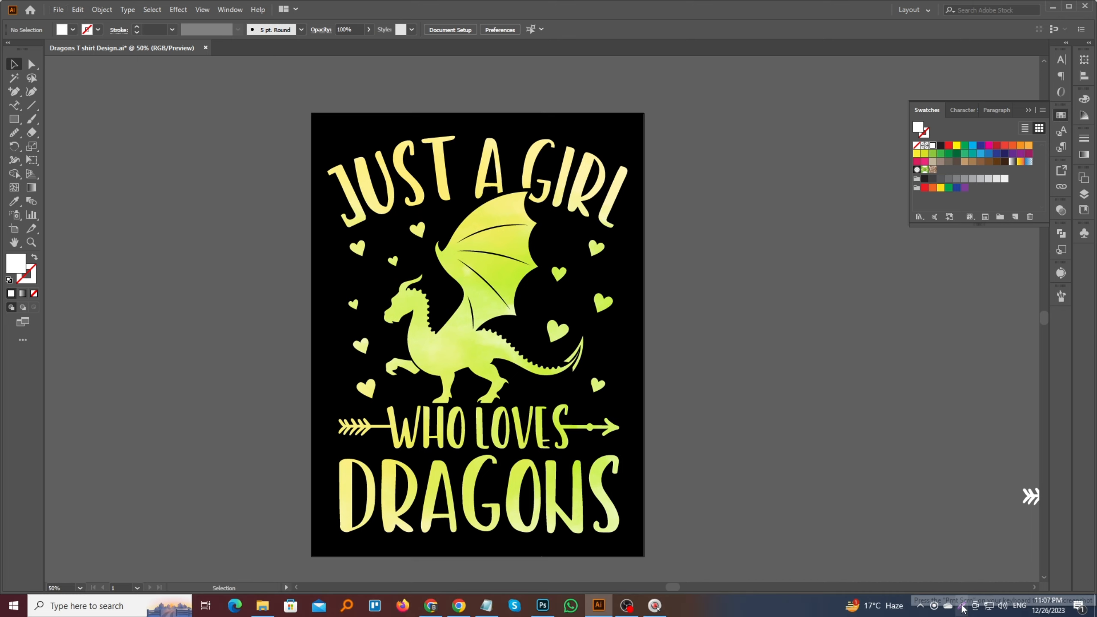
key(Print)
drag(320, 116, 635, 549)
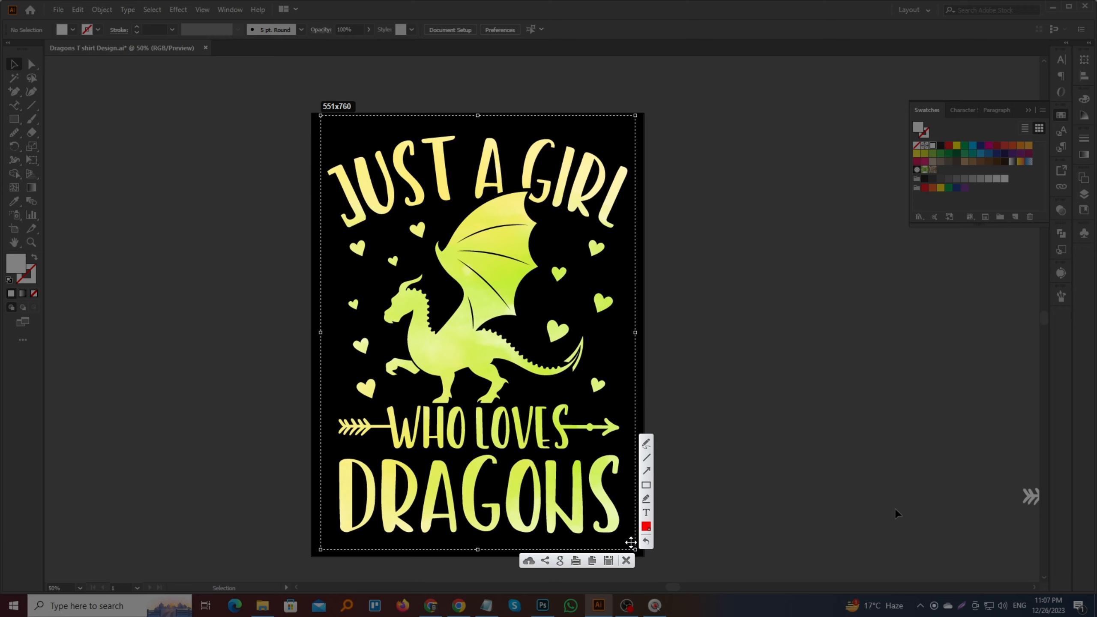
key(ctrl+c)
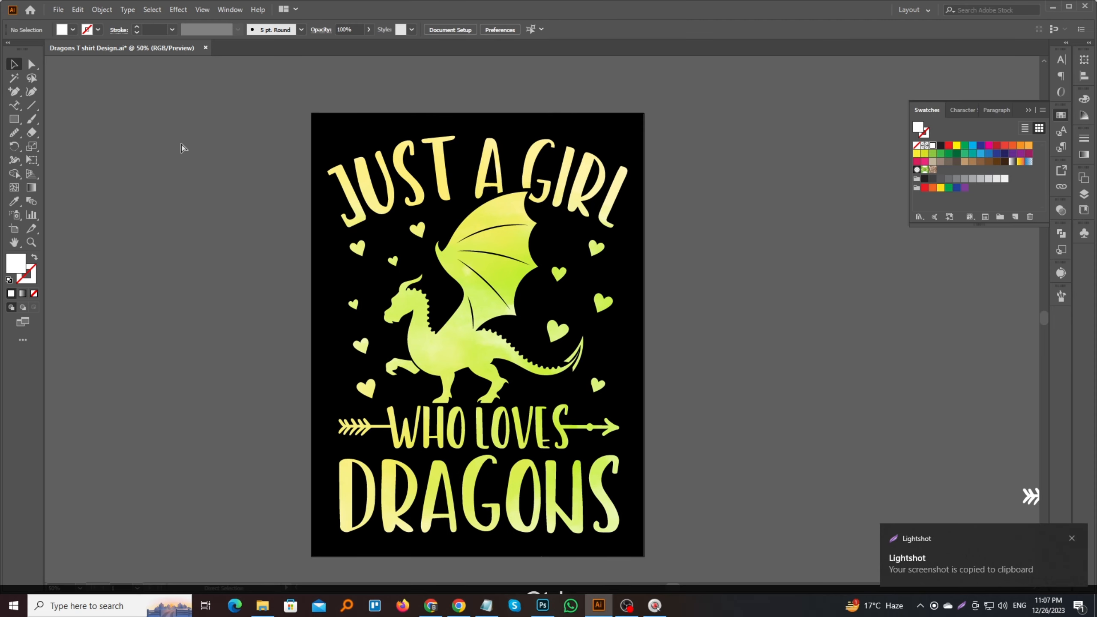
Step: Create a new portrait document 12 in wide and 16 in high
click(58, 9)
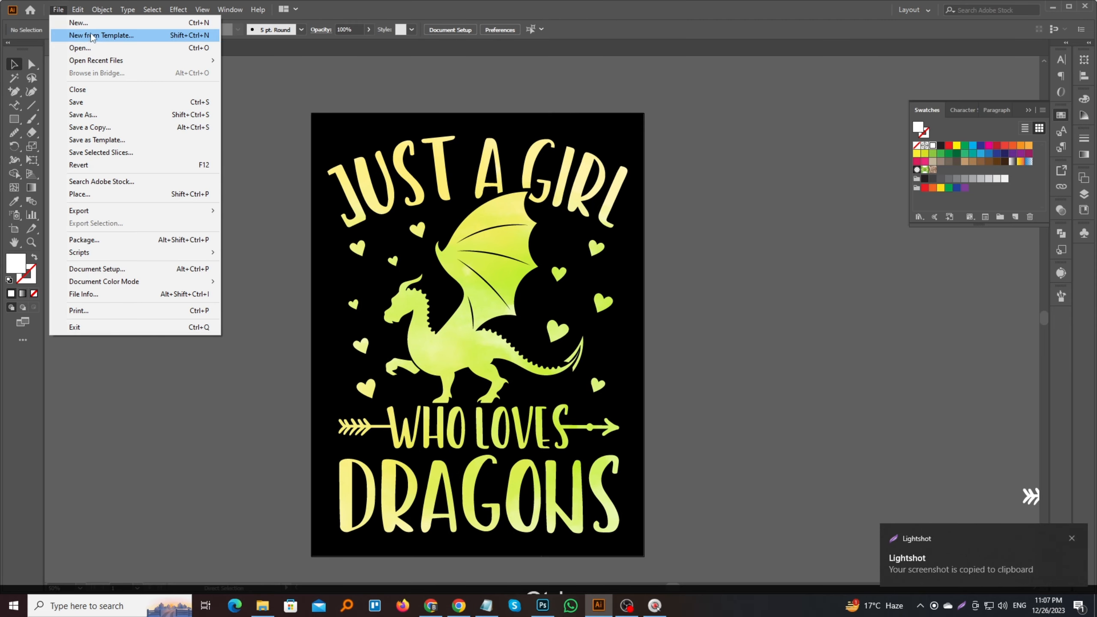
click(73, 19)
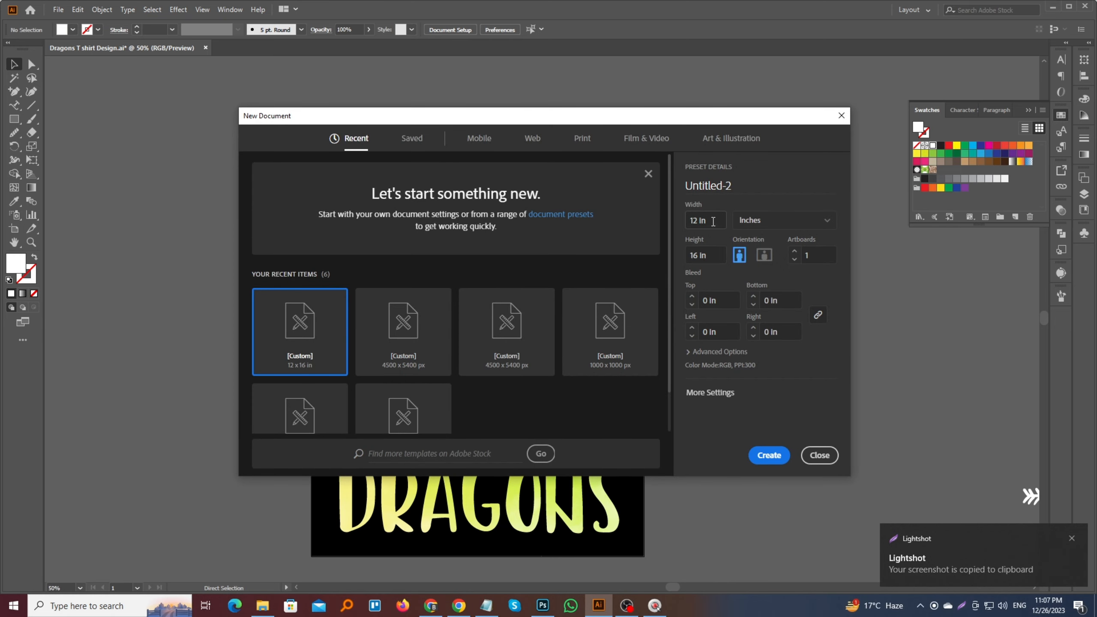
click(713, 221)
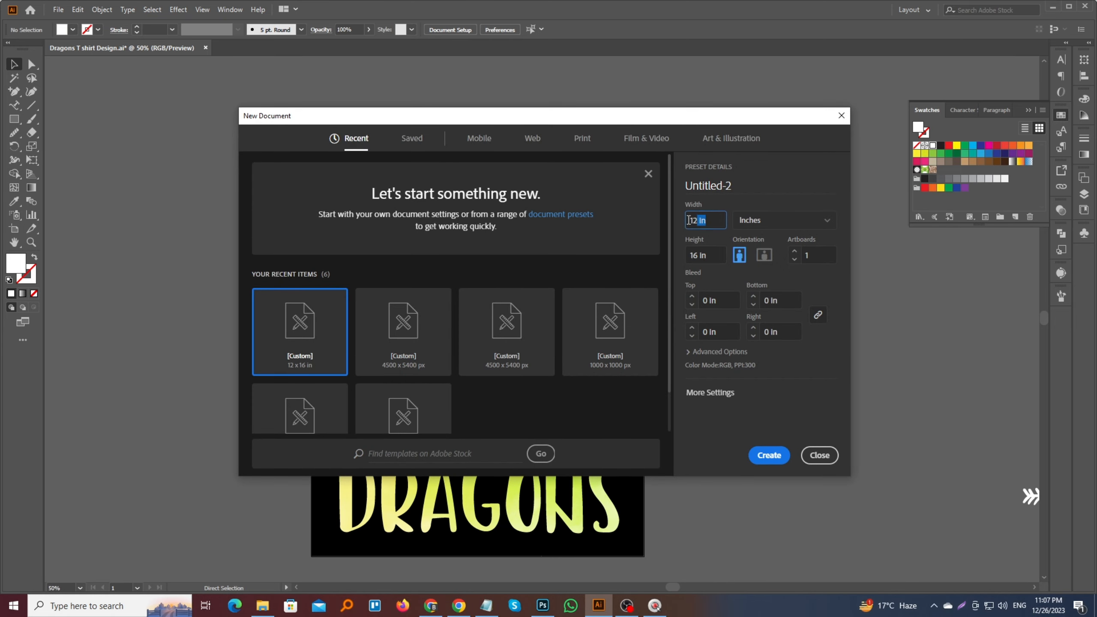
key(Tab)
text(16)
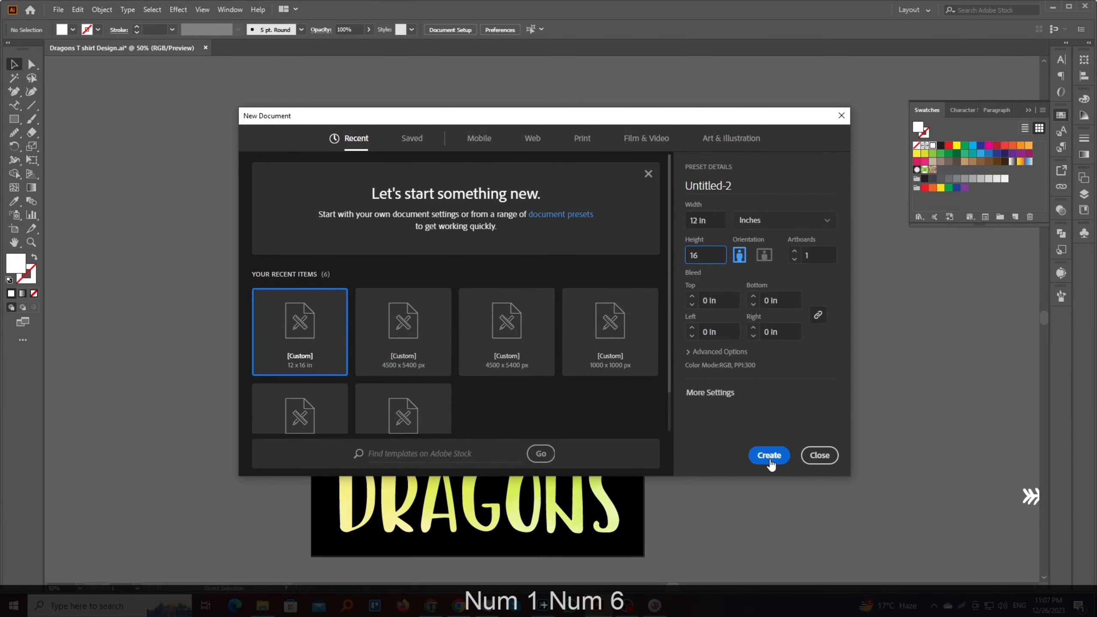
click(770, 462)
Step: Paste the captured design image and place it beside the artboard's left edge as a reference
key(ctrl+v)
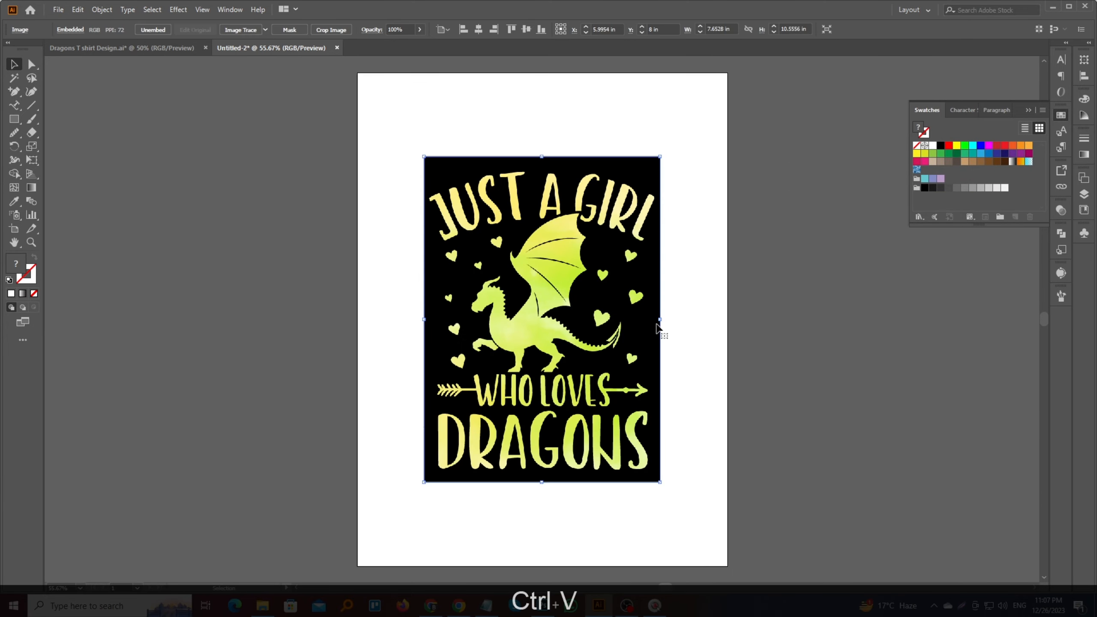
drag(598, 329, 251, 296)
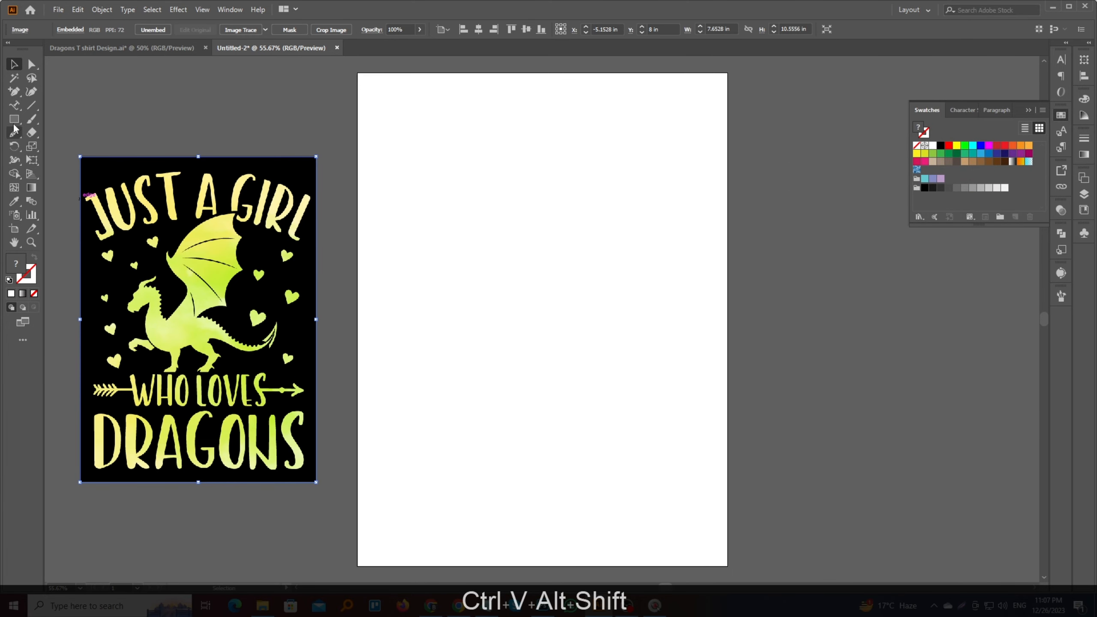
Step: Create a 12 × 16 in rectangle and fill it with black
click(472, 250)
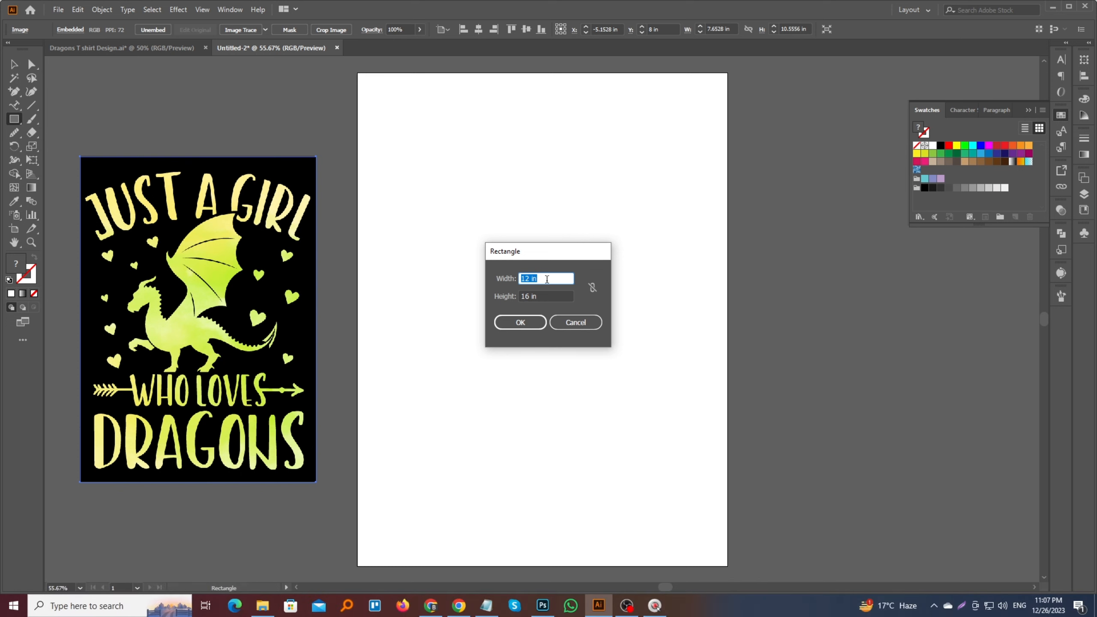
key(Tab)
text(16)
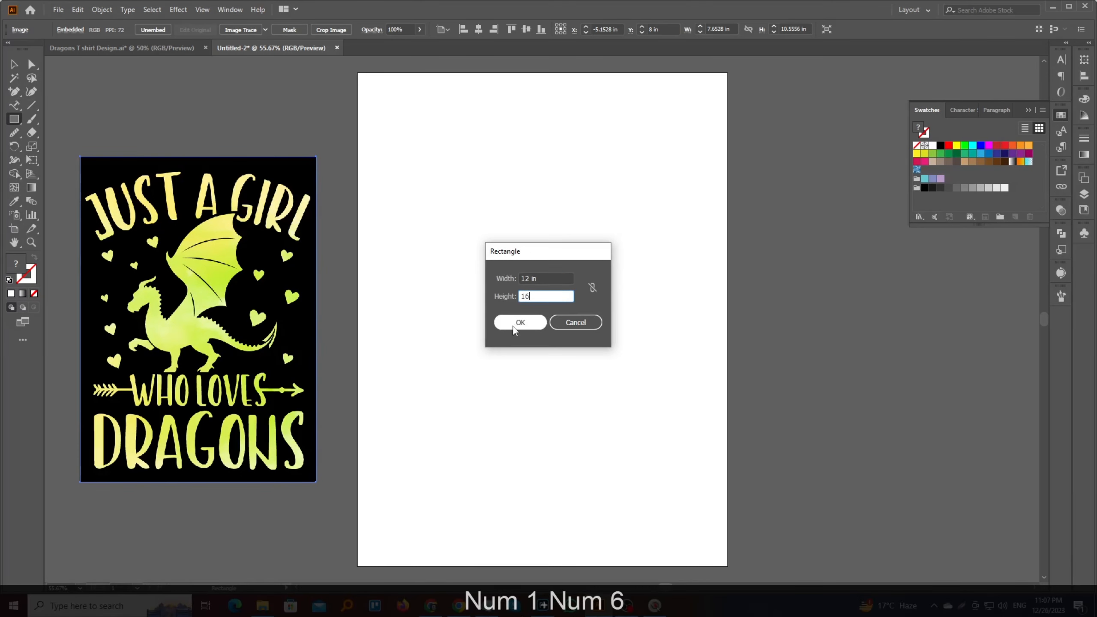
click(513, 323)
click(13, 64)
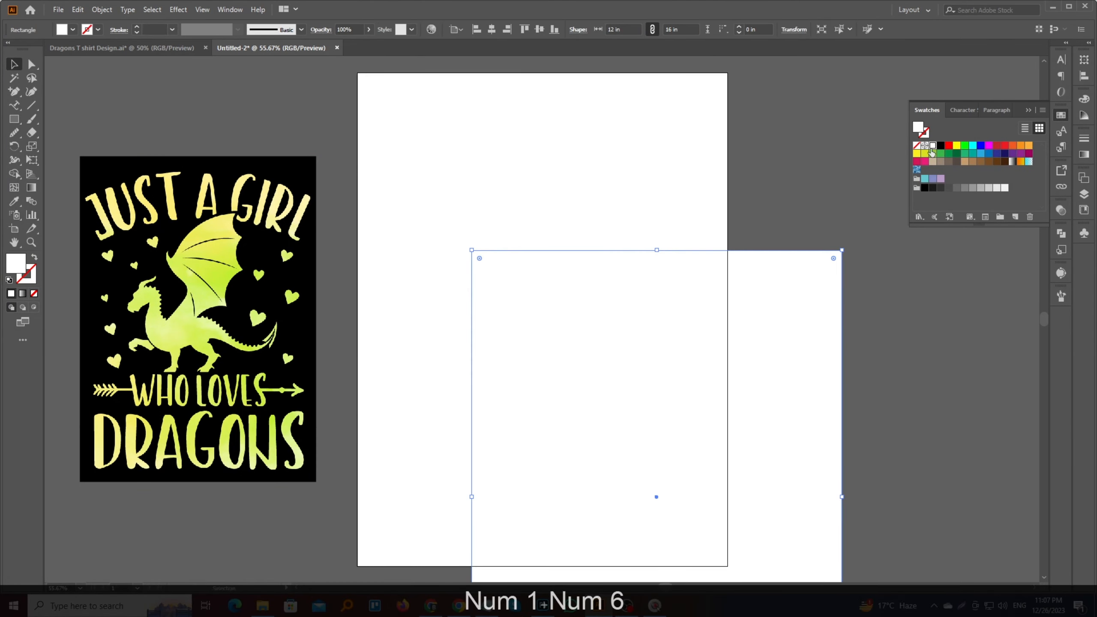
click(941, 146)
Step: Centre the black rectangle horizontally and vertically on the artboard and lock it as the background
click(455, 29)
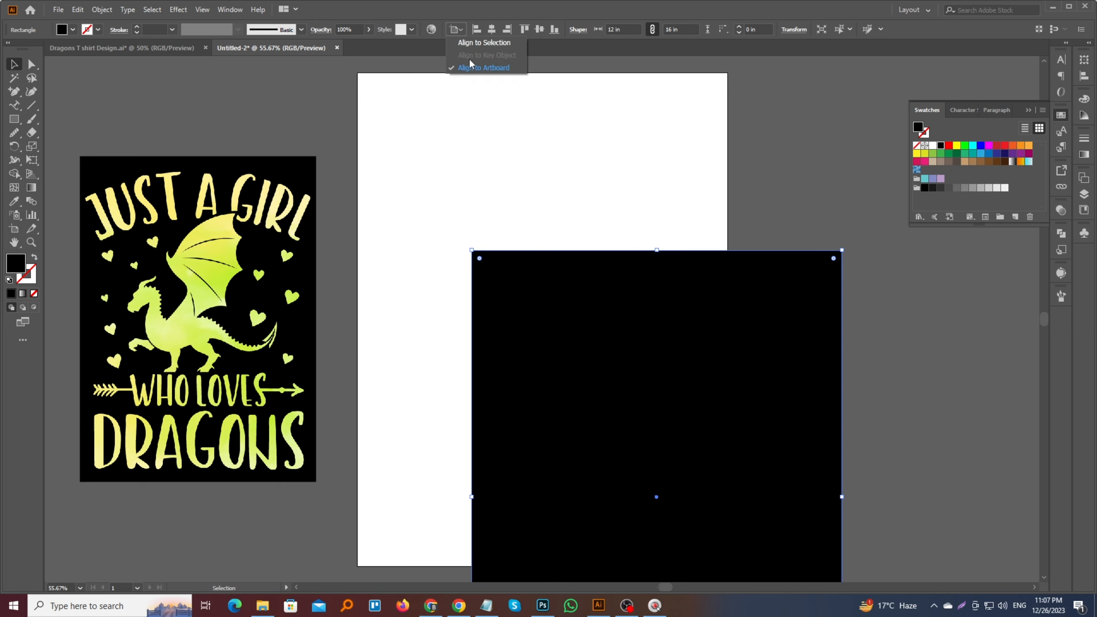
click(480, 68)
click(492, 30)
click(539, 29)
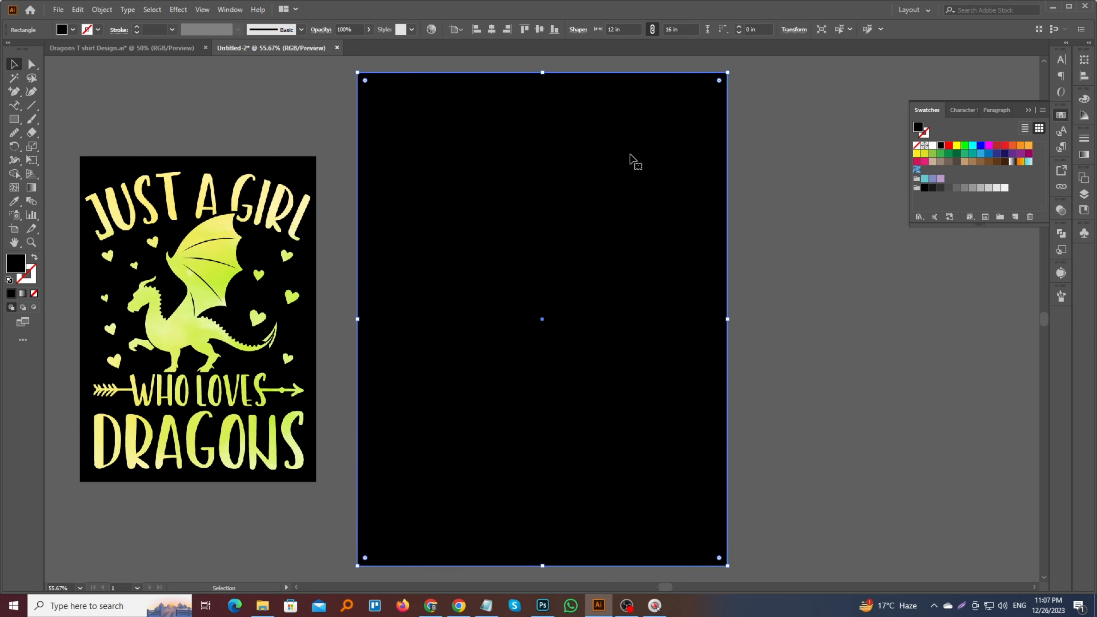
key(ctrl+KP_2)
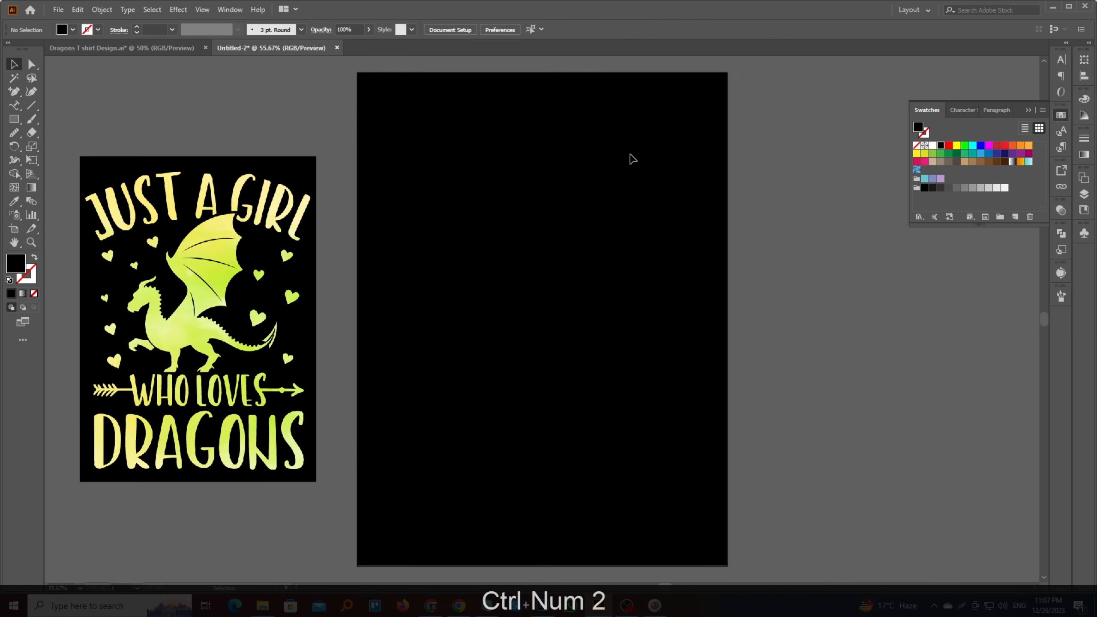
Step: Show the rulers and place two vertical guides on the artboard at about 1.5 in and 10.4 in
key(ctrl+r)
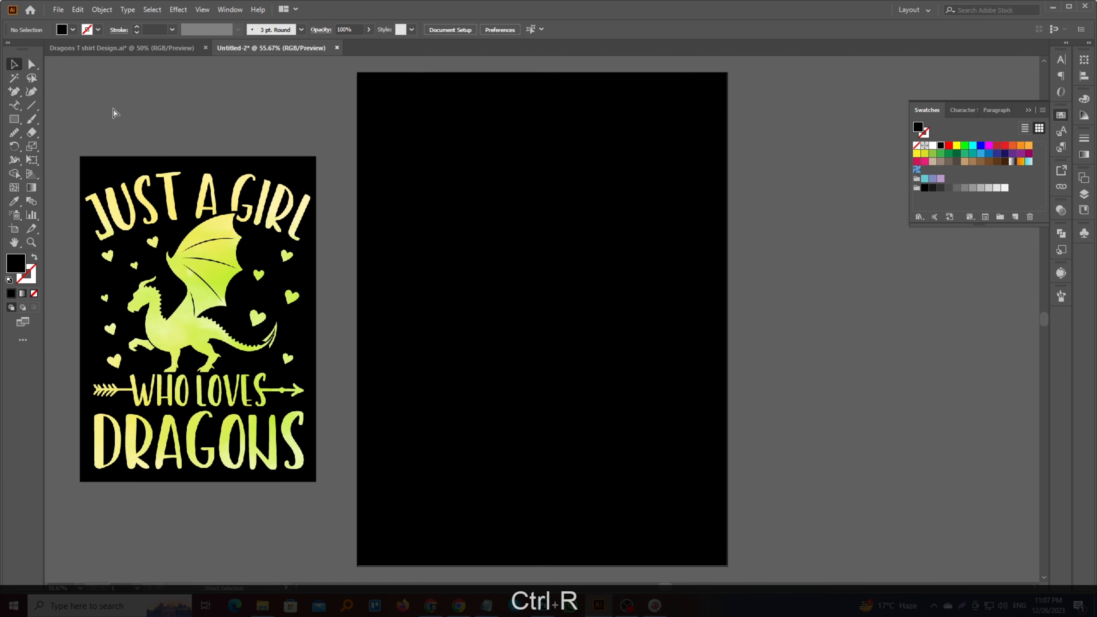
drag(53, 108, 404, 249)
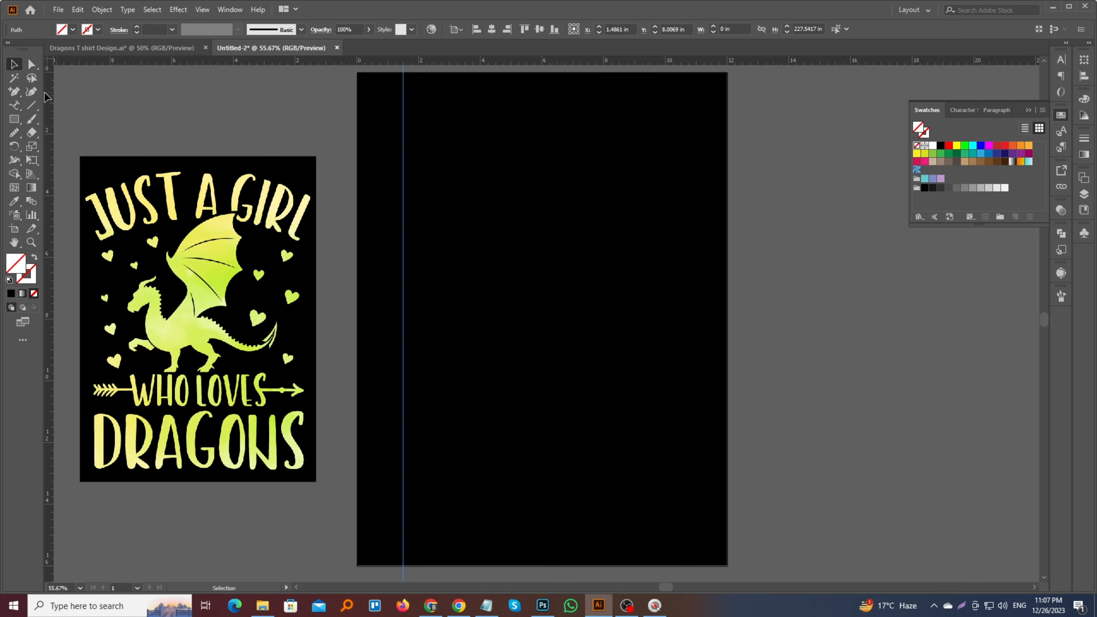
drag(51, 96, 678, 350)
click(586, 357)
scroll(585, 358, down, 2)
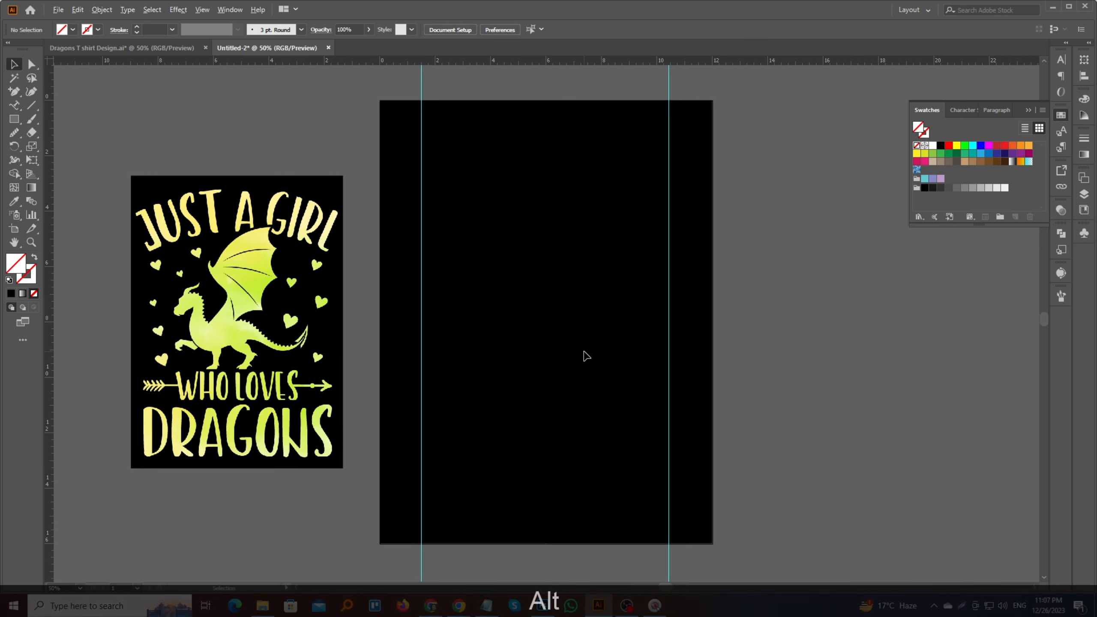
scroll(598, 352, up, 1)
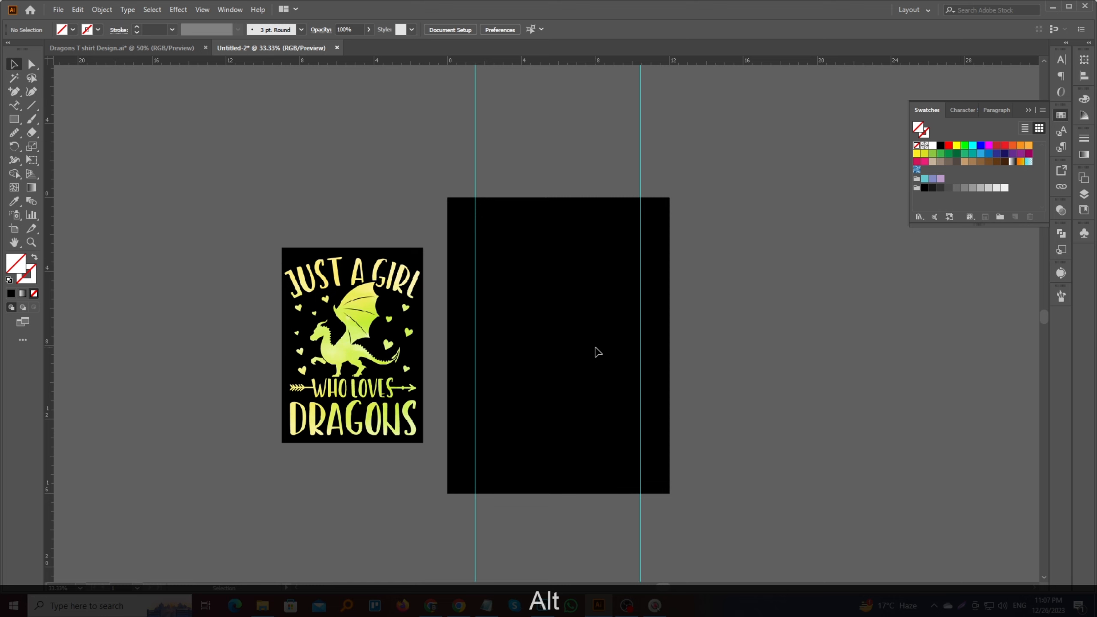
Step: Bring the arrow, heart, font sample and watercolour texture from the Dragons T shirt Design file into the new document, right of the artboard
click(170, 47)
scroll(646, 390, down, 2)
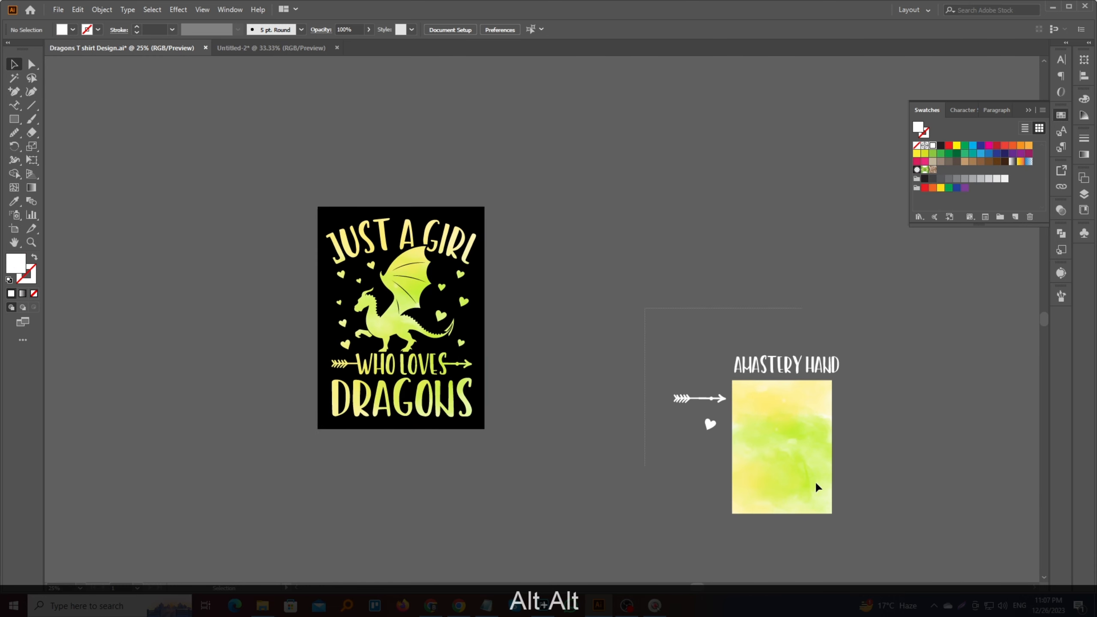
drag(816, 487, 320, 46)
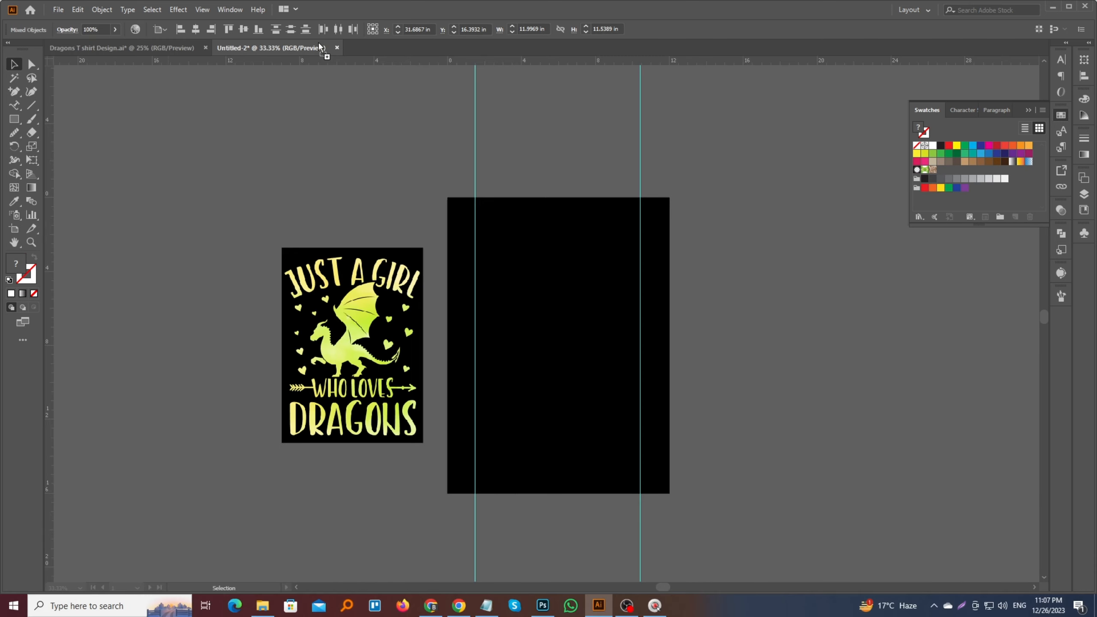
drag(776, 358, 783, 363)
scroll(784, 364, up, 2)
scroll(624, 356, down, 2)
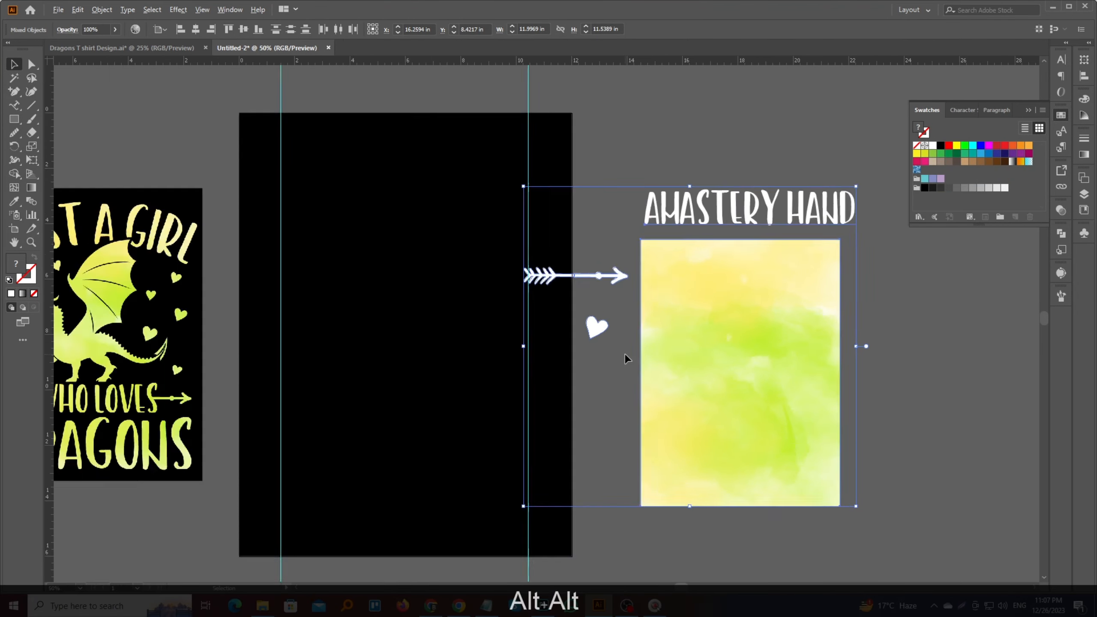
drag(700, 363, 762, 390)
click(622, 442)
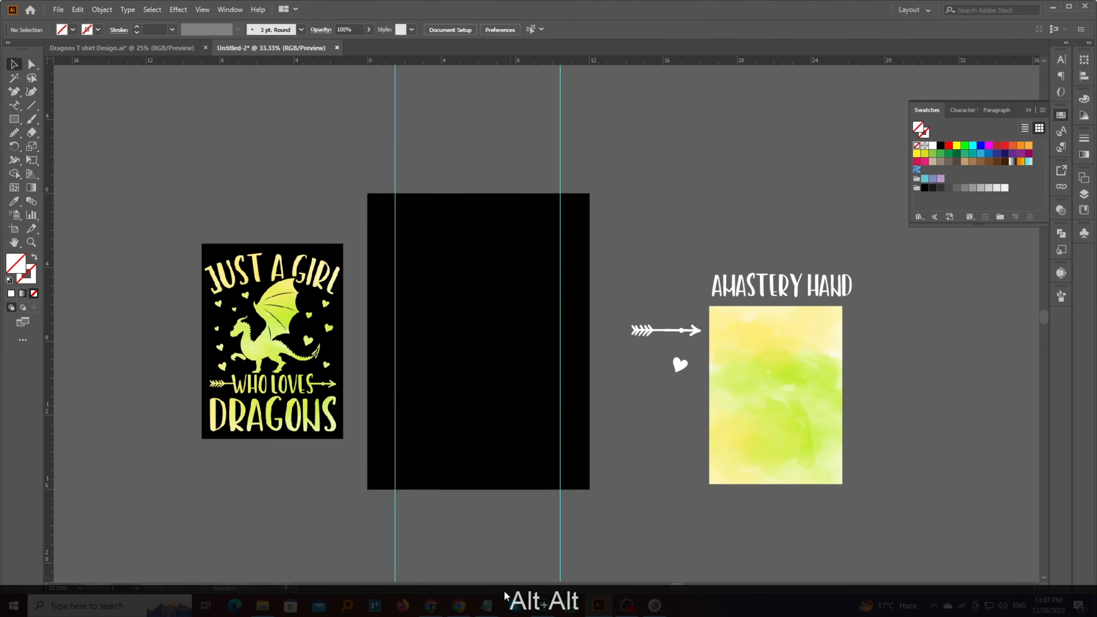
Step: Switch to Notepad and copy the phrase "Just A girl Who loves Dragons" from the tutorial notes
click(489, 605)
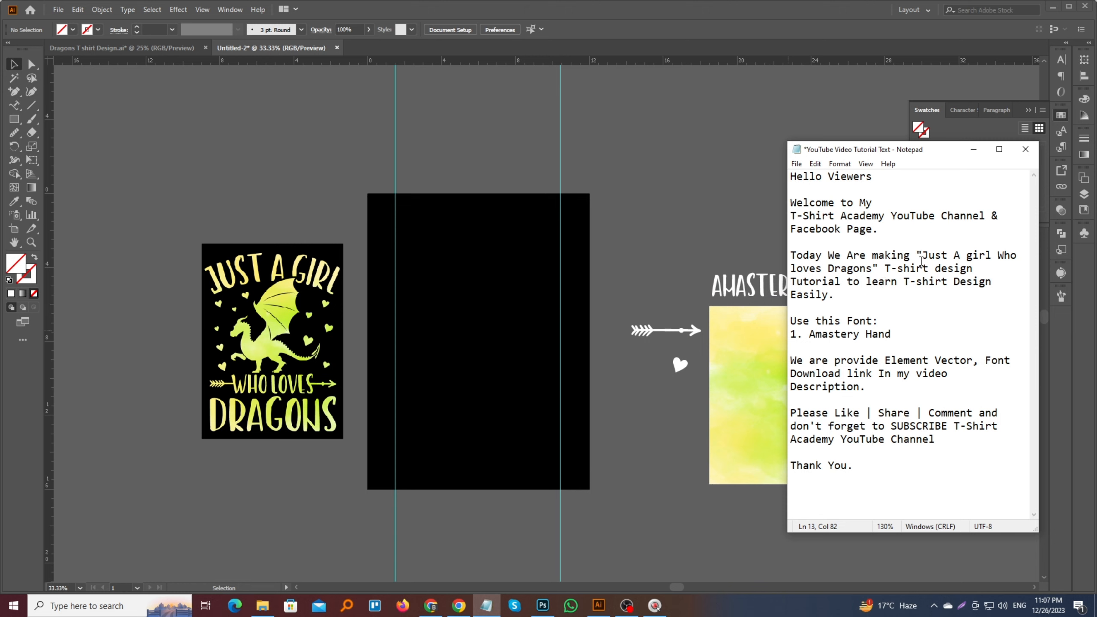
drag(935, 255, 872, 268)
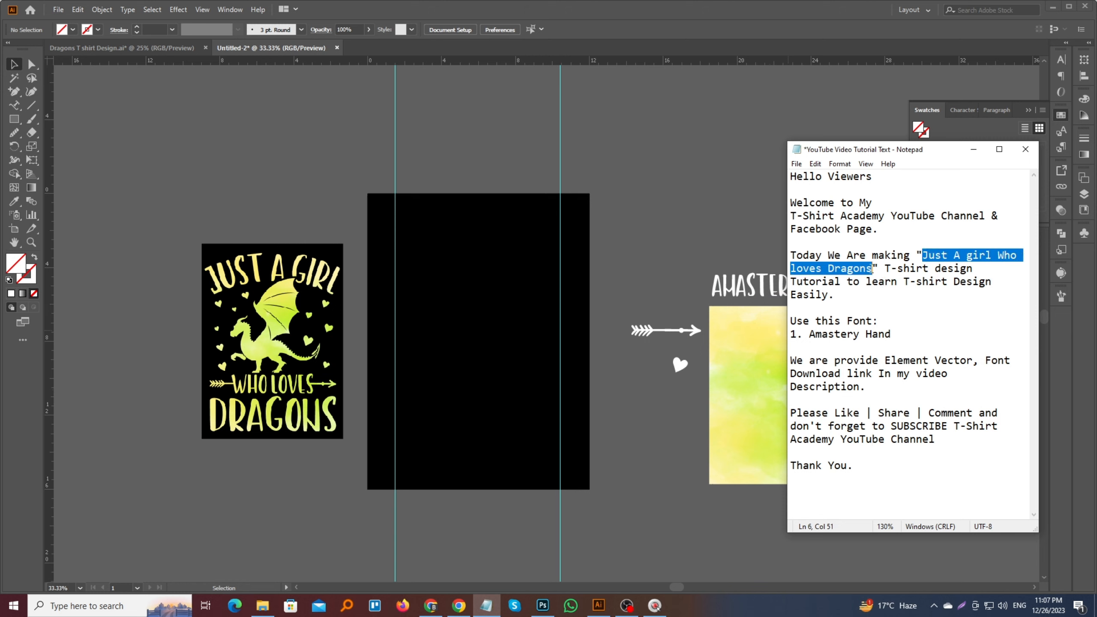
key(ctrl+c)
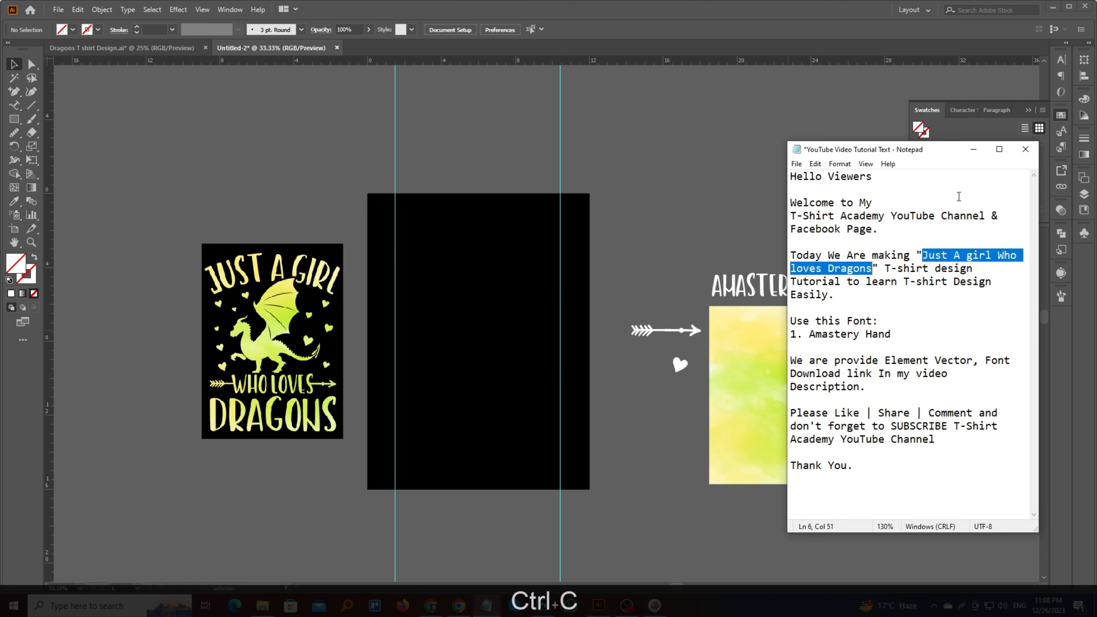
click(973, 152)
Step: Back in Illustrator, paste the copied phrase as a line of text in the empty area right of the artboard
drag(19, 108, 60, 104)
key(alt)
scroll(662, 232, up, 2)
click(629, 206)
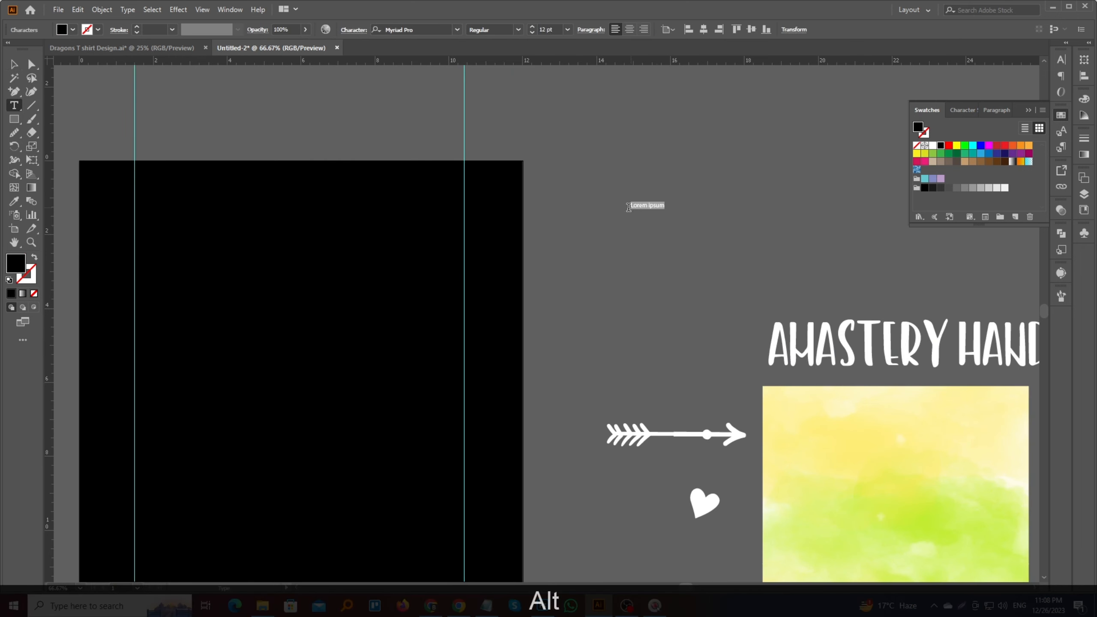
key(ctrl+v)
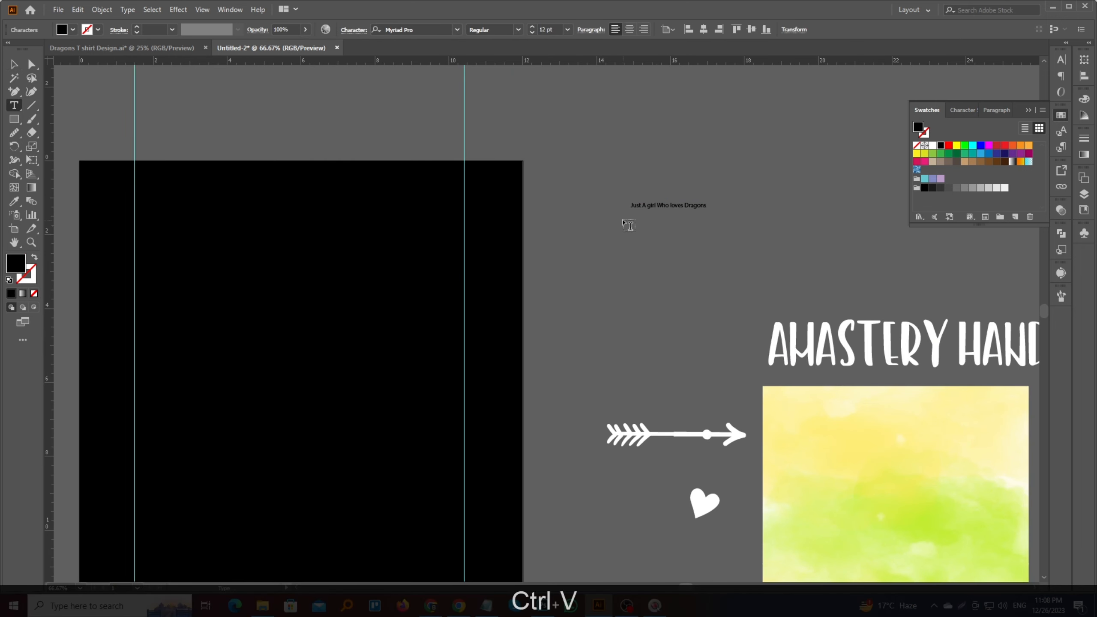
Step: Enlarge the phrase text to about 69 pt above the font sample and fill it with white
click(14, 65)
drag(707, 211, 883, 304)
scroll(446, 254, down, 1)
drag(592, 224, 712, 223)
click(932, 146)
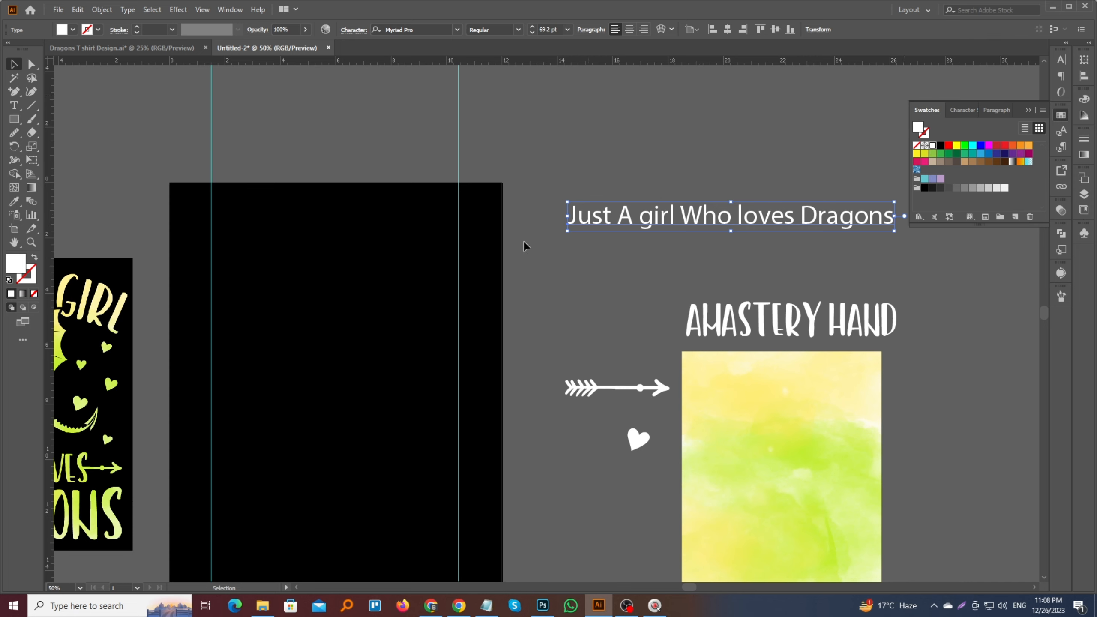
Step: Convert the phrase to uppercase and apply the text style sampled from the Amastery Hand font sample
click(129, 9)
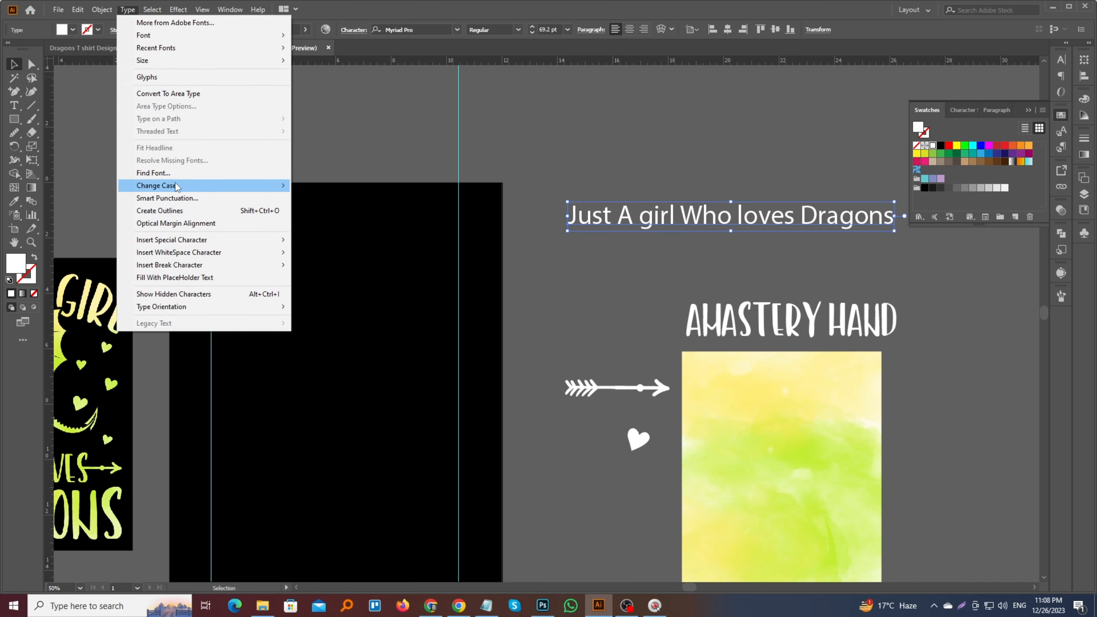
mouse_move(195, 186)
click(334, 186)
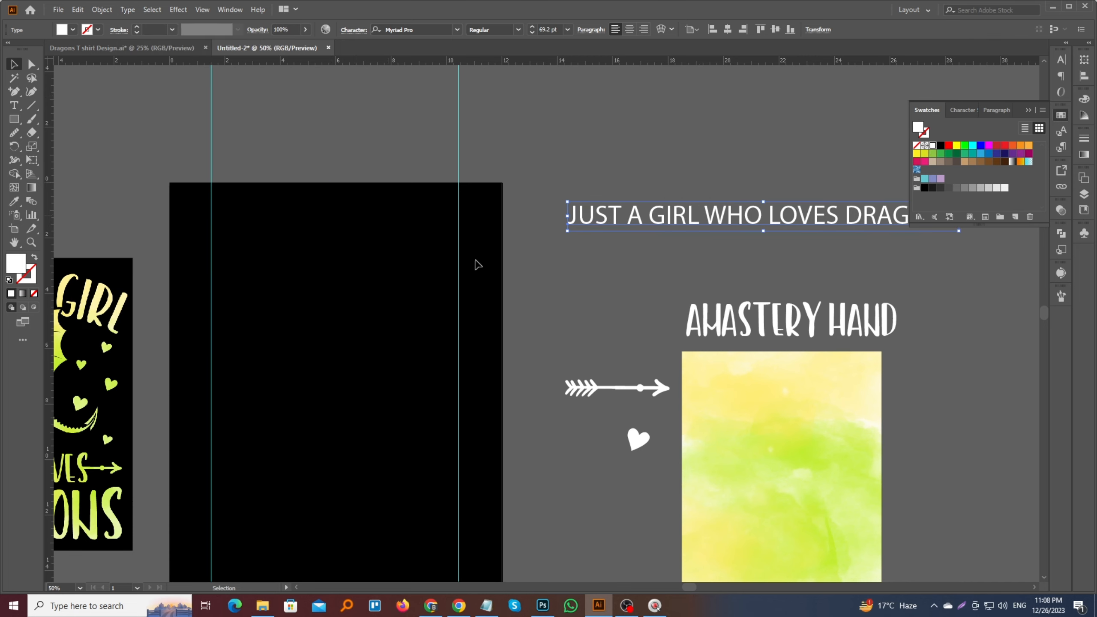
click(15, 203)
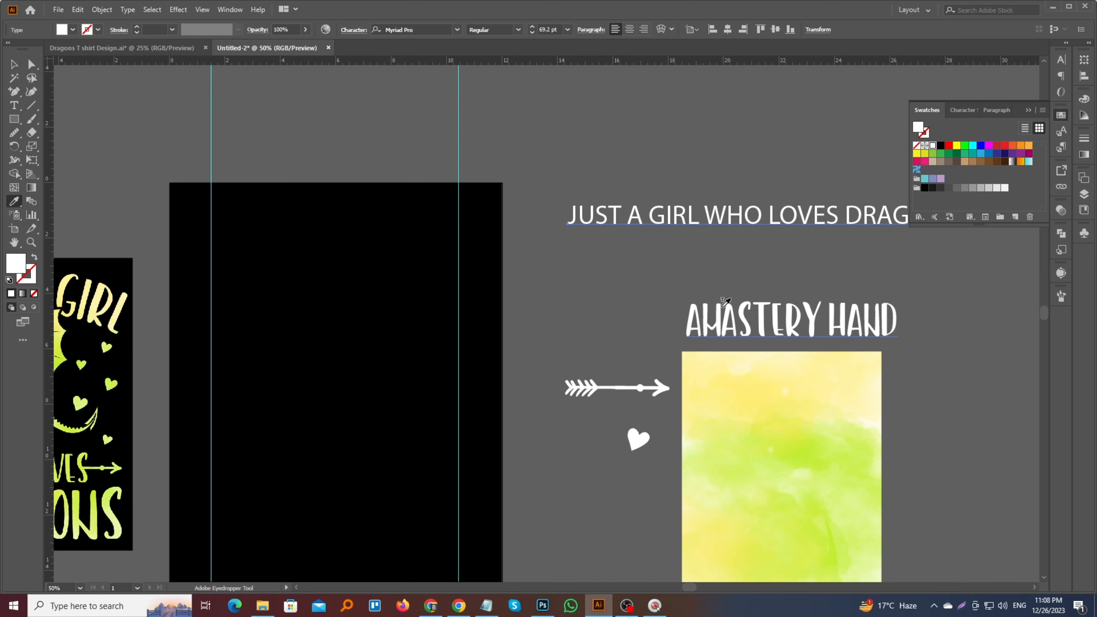
click(725, 302)
click(14, 65)
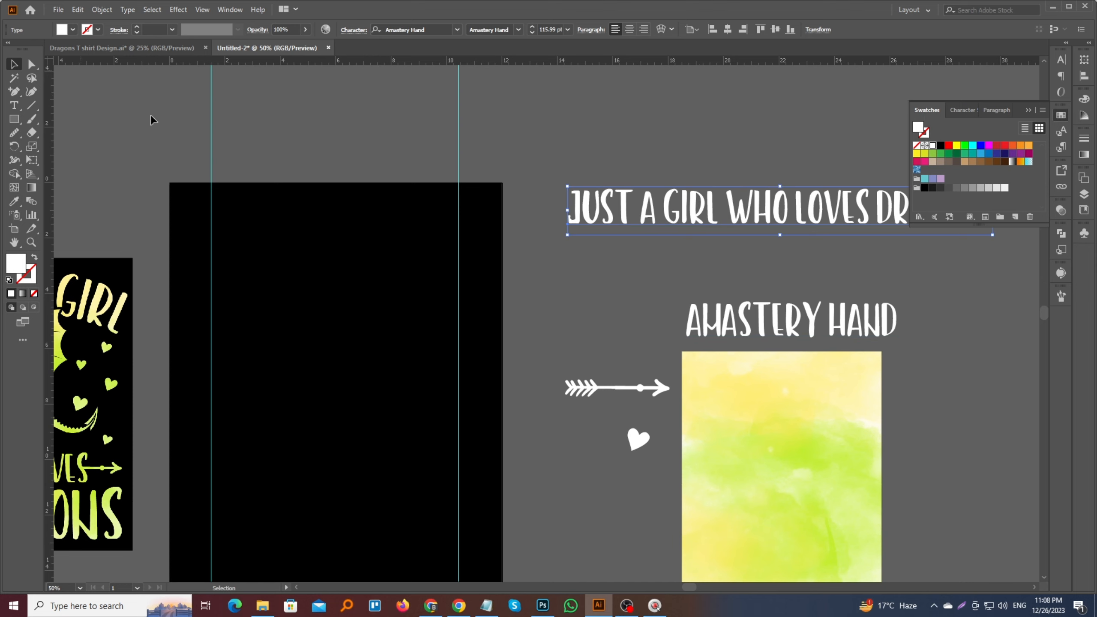
Step: Break the phrase into three lines: JUST A GIRL, WHO LOVES and DRAGONS
scroll(642, 200, down, 2)
scroll(704, 212, up, 1)
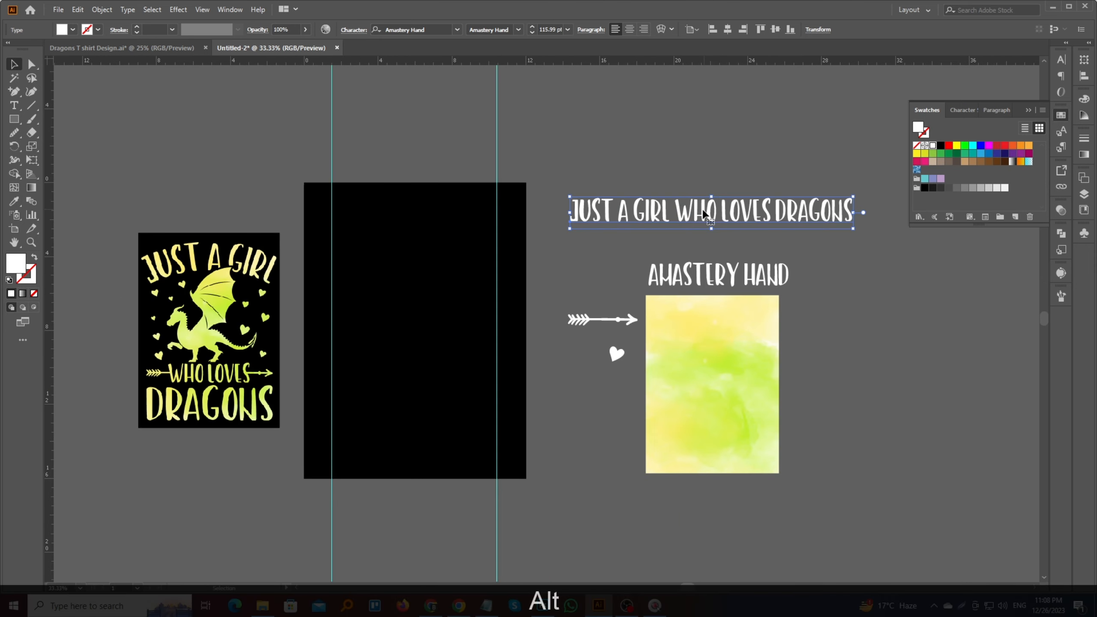
triple_click(665, 208)
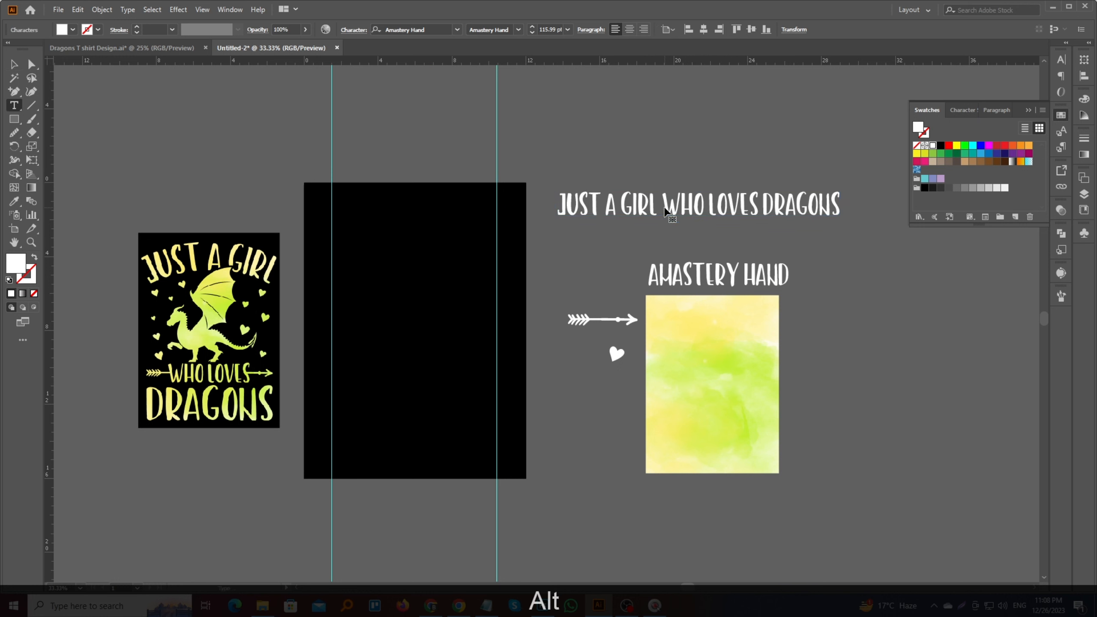
click(665, 203)
key(Return)
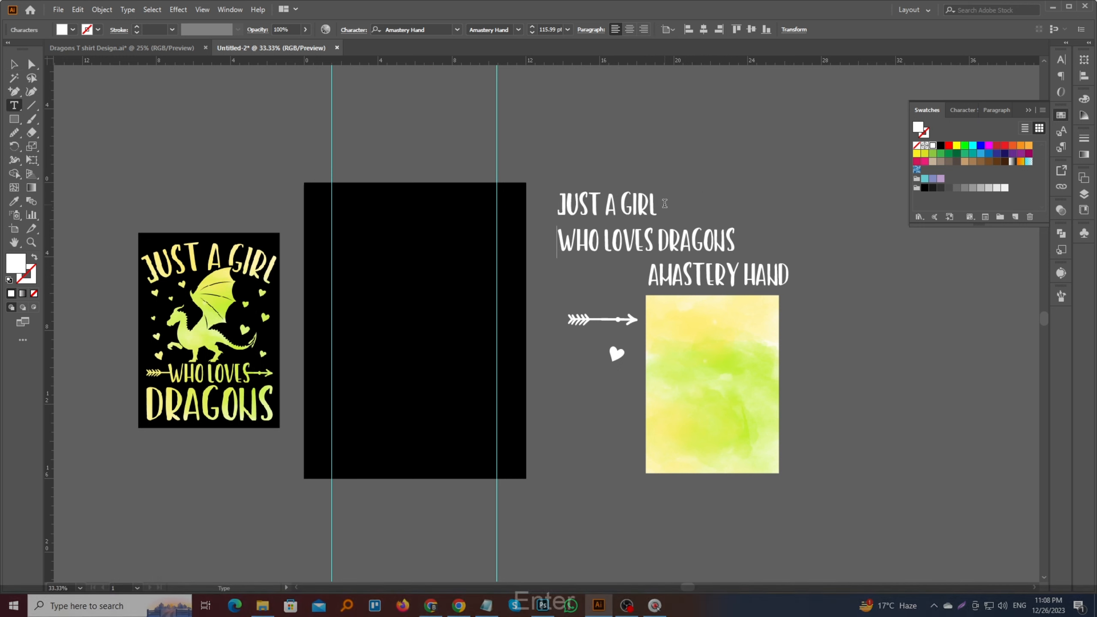
click(659, 238)
key(Return)
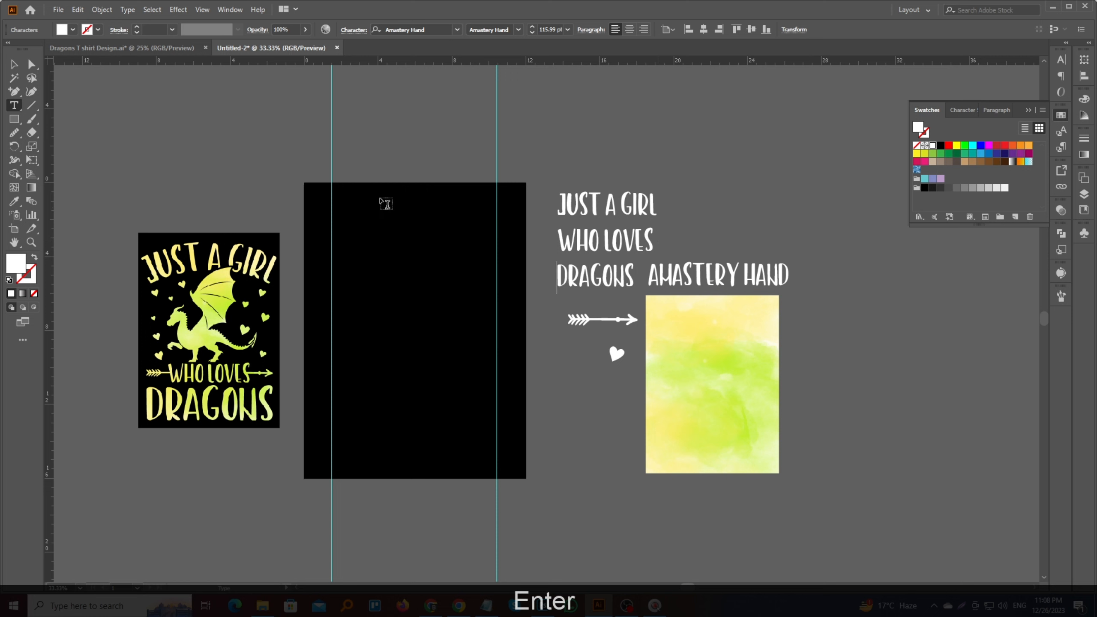
key(Escape)
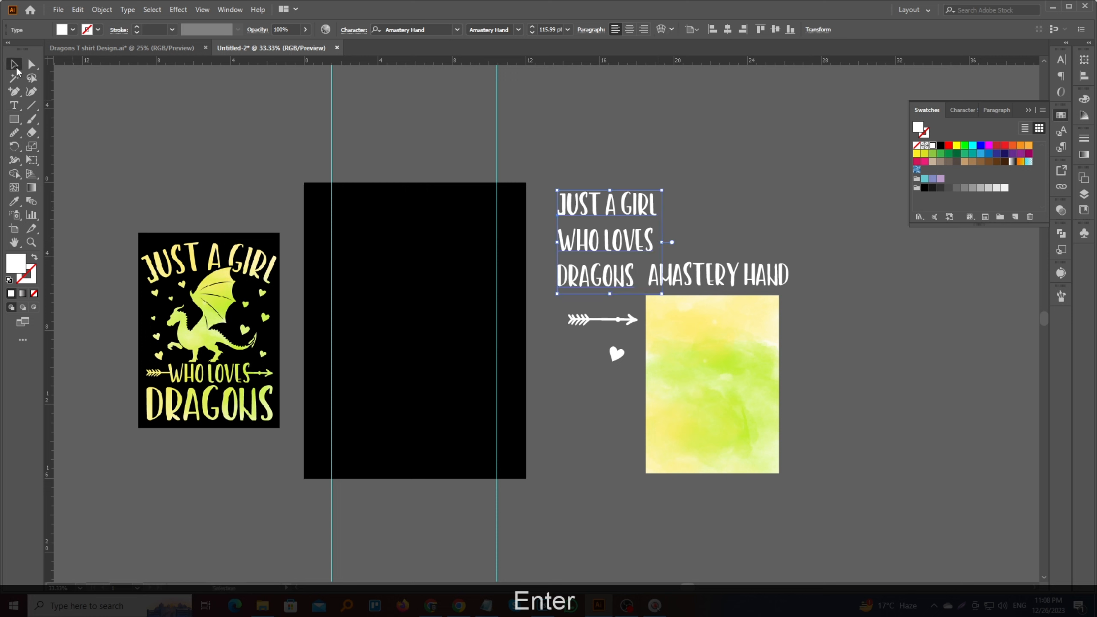
Step: Split the three-line text into separate single-line text objects with the divideTextFrame script
click(57, 9)
mouse_move(108, 253)
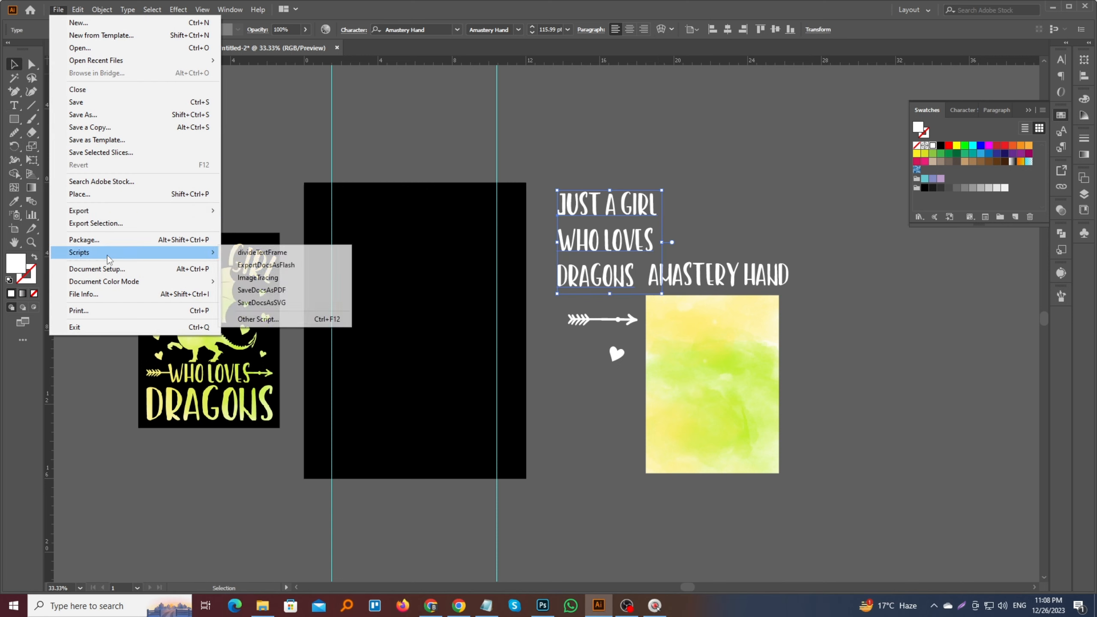
click(247, 254)
Step: Delete the trailing space at the end of the JUST A GIRL line
scroll(665, 220, up, 3)
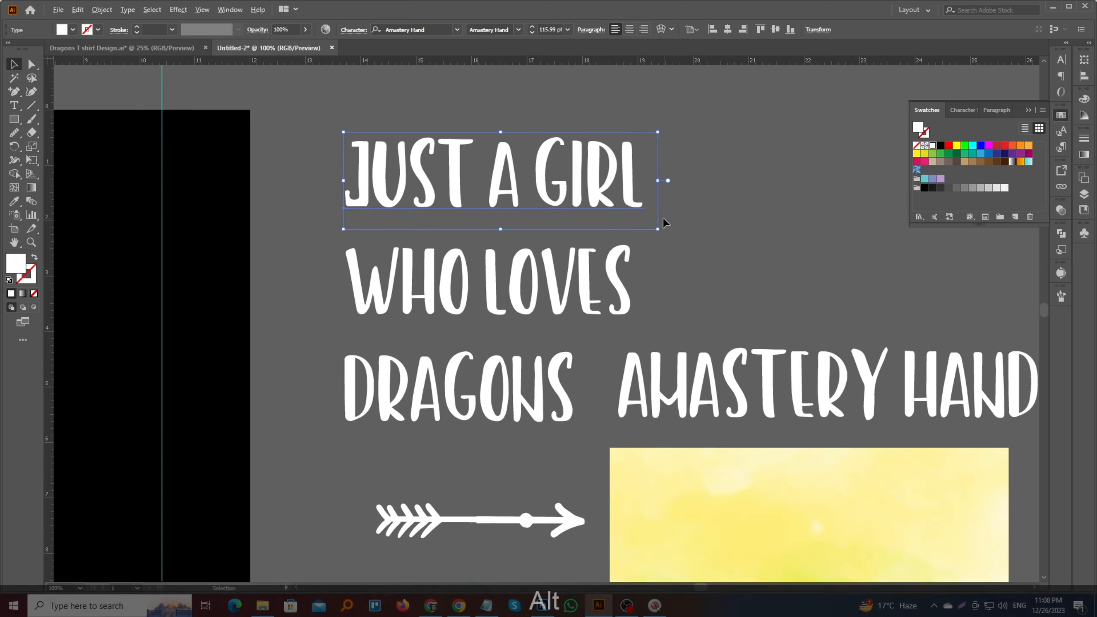
triple_click(647, 200)
scroll(646, 198, down, 2)
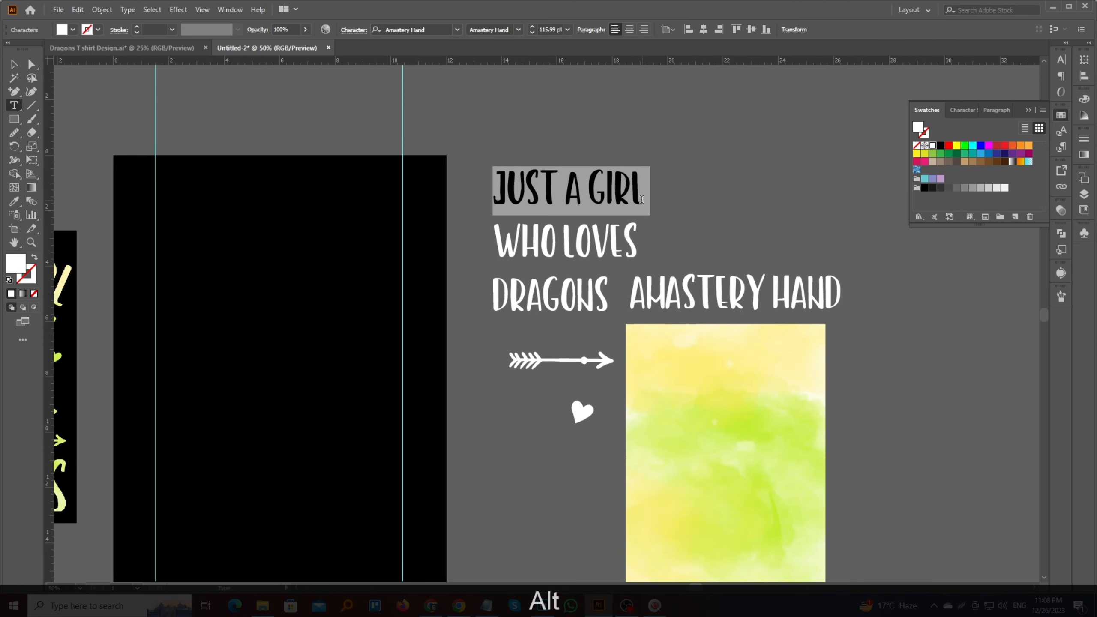
click(646, 205)
key(BackSpace)
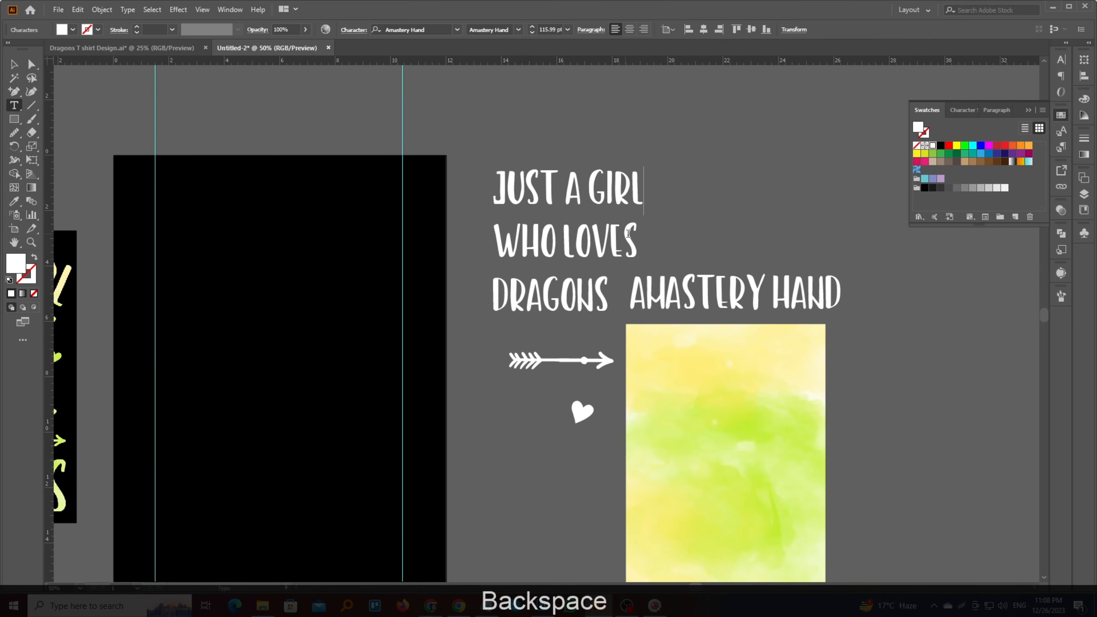
click(12, 63)
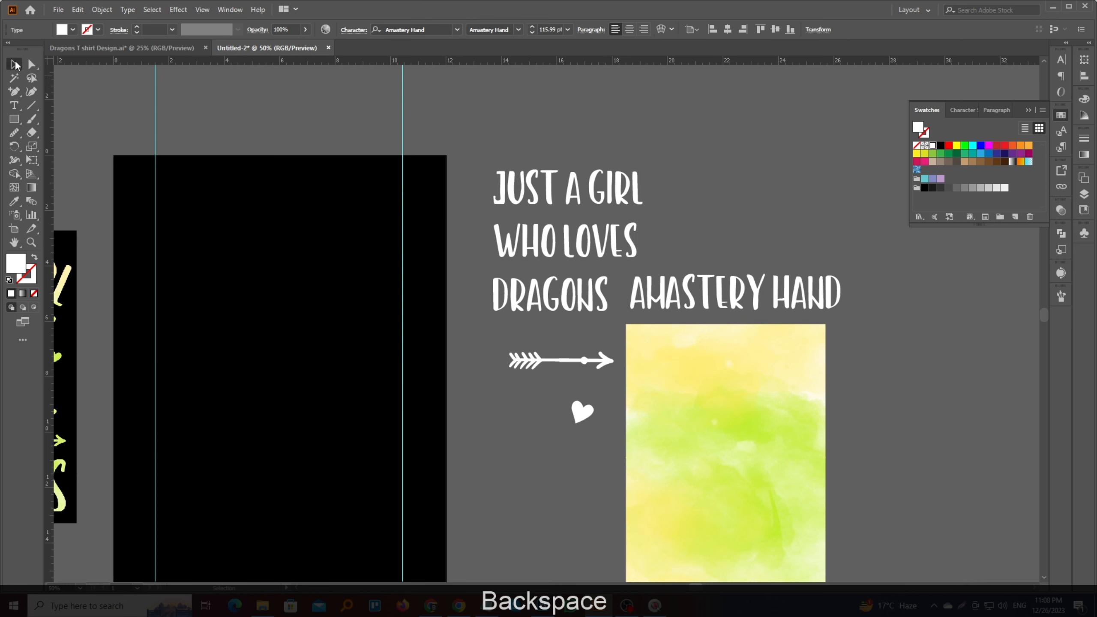
Step: Move JUST A GIRL onto the upper artboard and scale it to about 190 pt, spanning the width between the two guides
scroll(596, 285, down, 1)
click(590, 294)
drag(594, 237, 412, 283)
scroll(356, 261, up, 1)
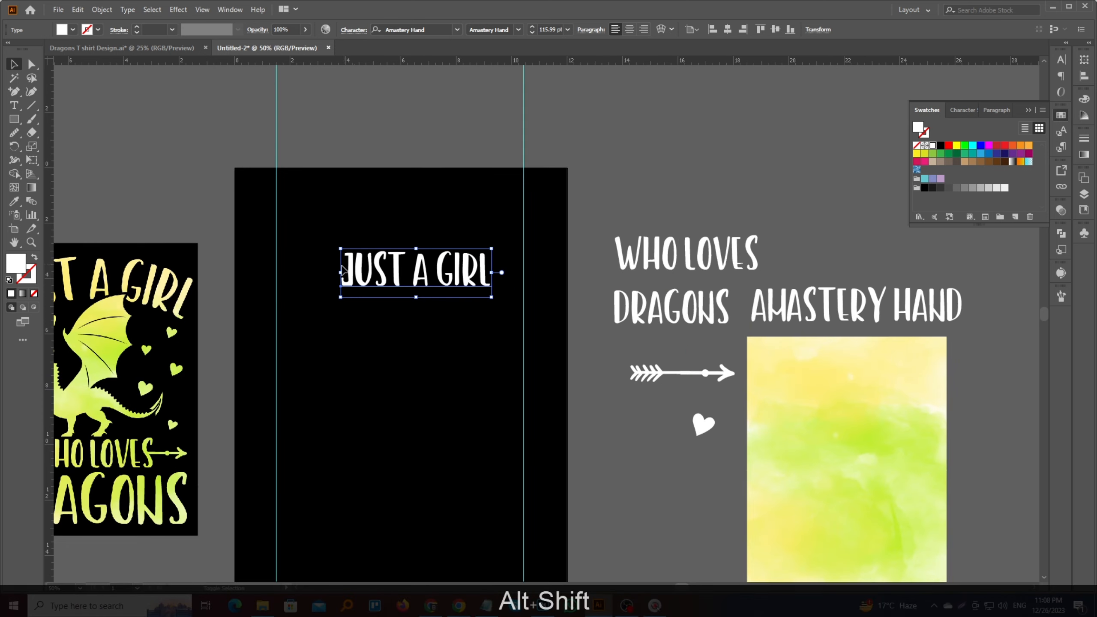
drag(340, 273, 276, 276)
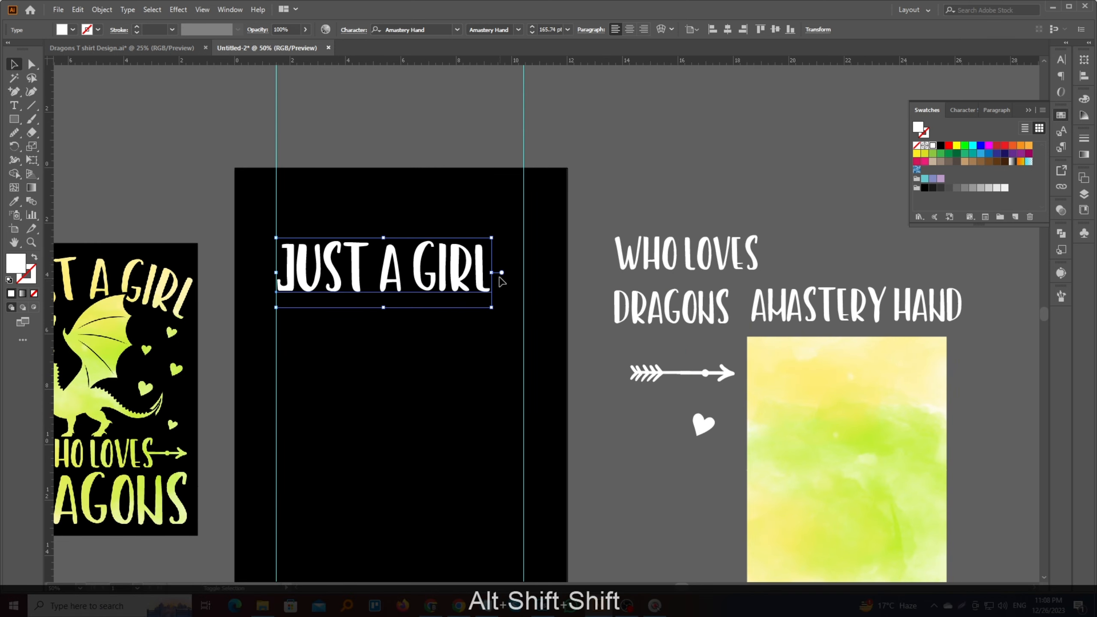
drag(497, 274, 525, 276)
scroll(526, 278, down, 1)
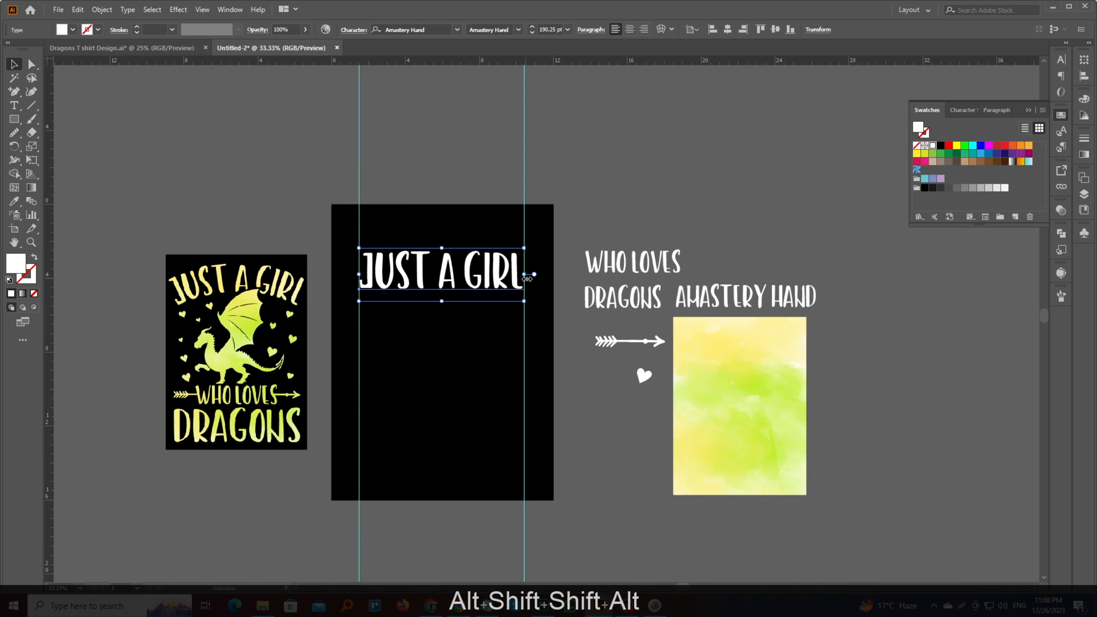
Step: Draw a wide ellipse about 11.16 × 5.30 in just below JUST A GIRL on the artboard
click(13, 119)
click(64, 148)
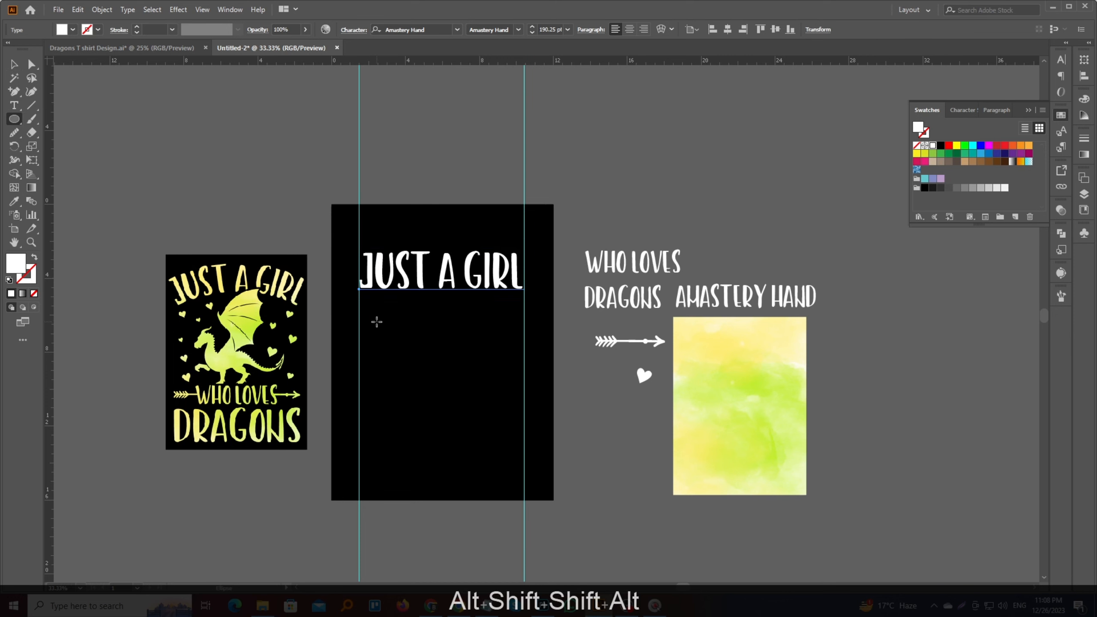
scroll(364, 304, up, 2)
drag(306, 246, 718, 422)
click(16, 64)
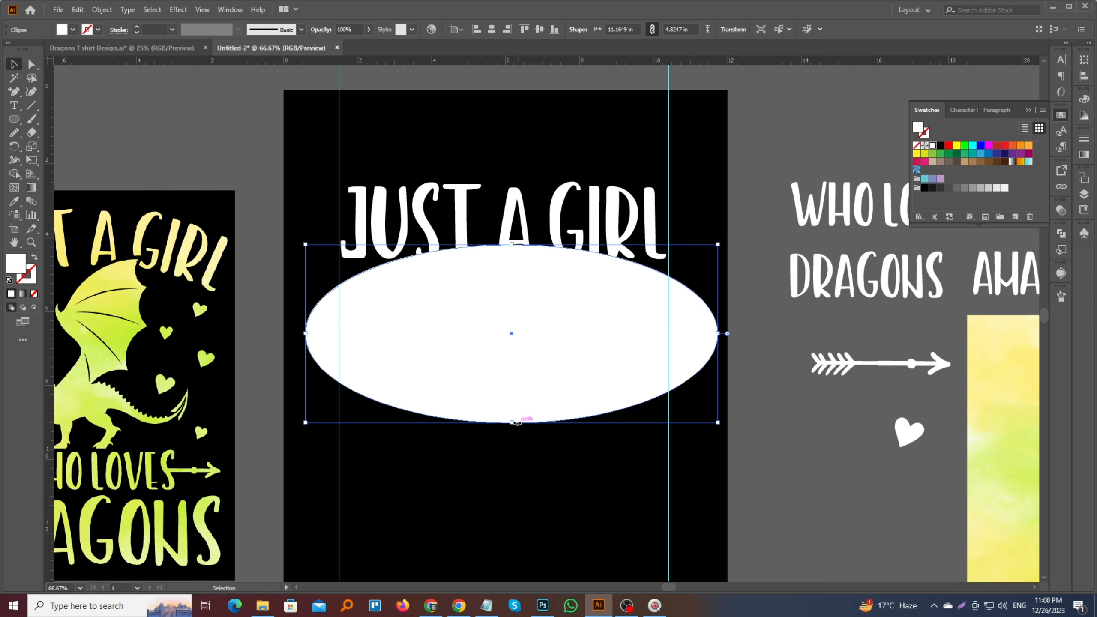
drag(513, 428, 513, 446)
Step: Cut the JUST A GIRL text and swap the ellipse's fill and stroke, leaving a white outline with no fill
click(574, 218)
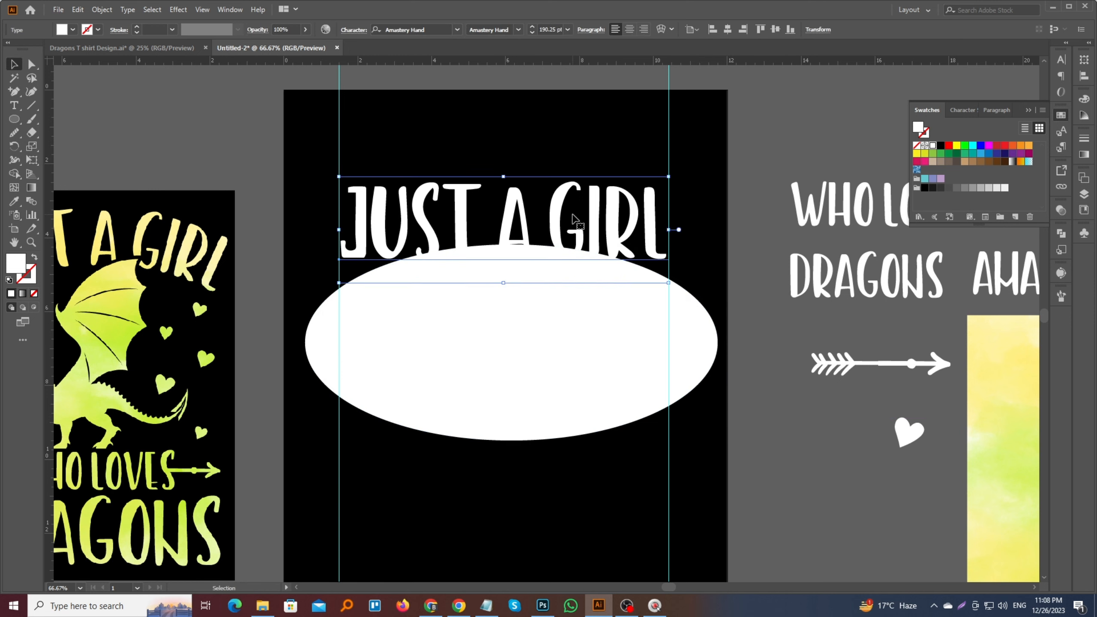
key(ctrl+x)
click(542, 288)
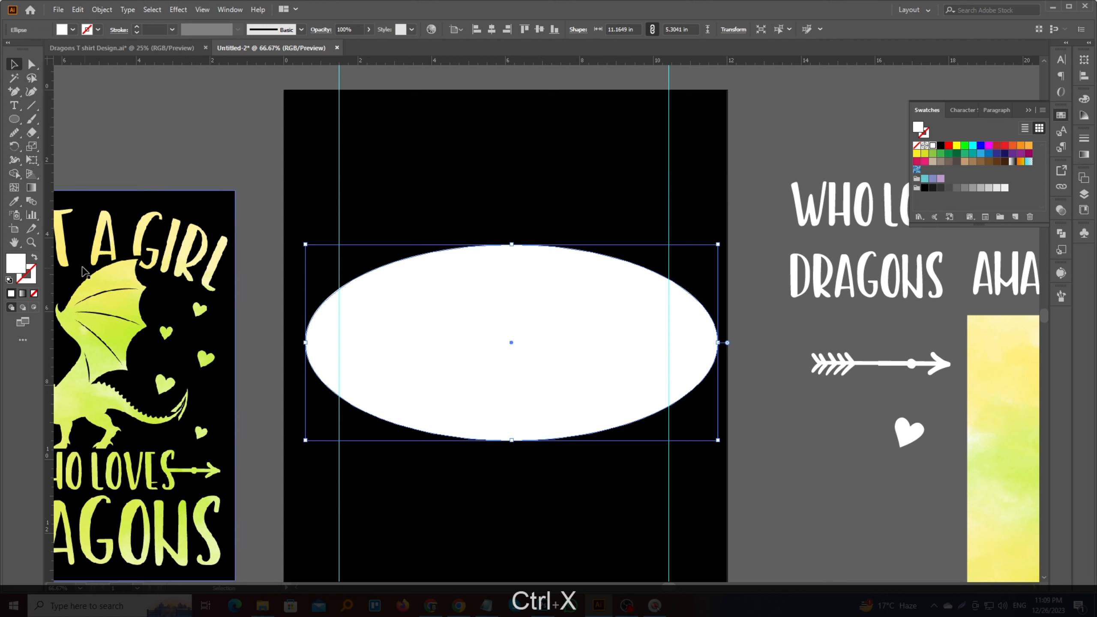
click(34, 258)
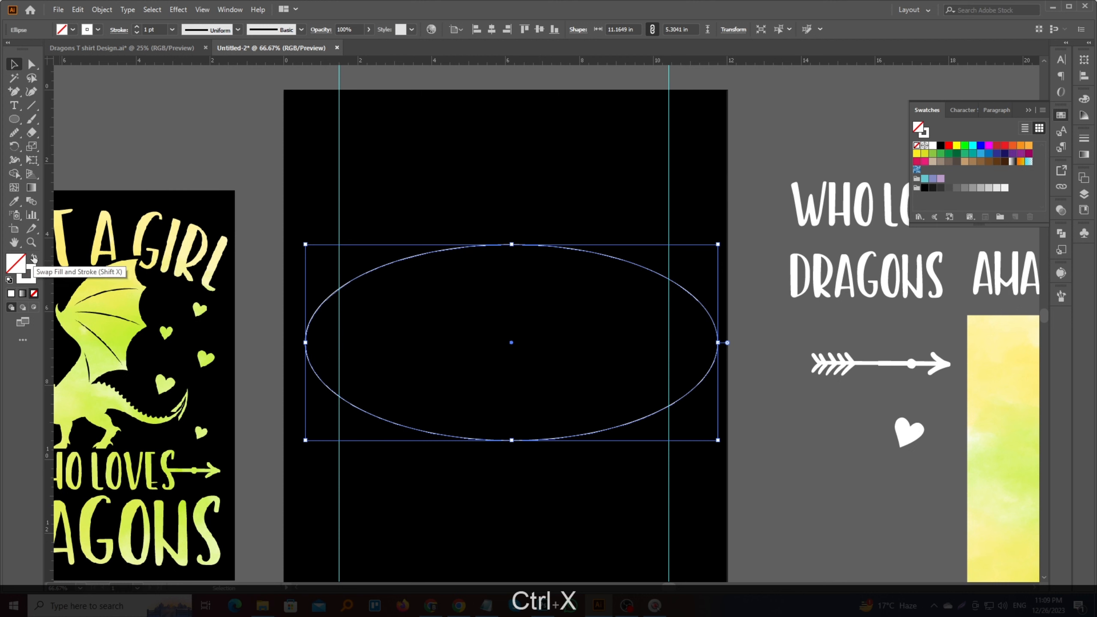
Step: Place the cut JUST A GIRL text along the ellipse with Type on a Path, starting at the ellipse's left anchor
click(16, 108)
drag(17, 110, 65, 132)
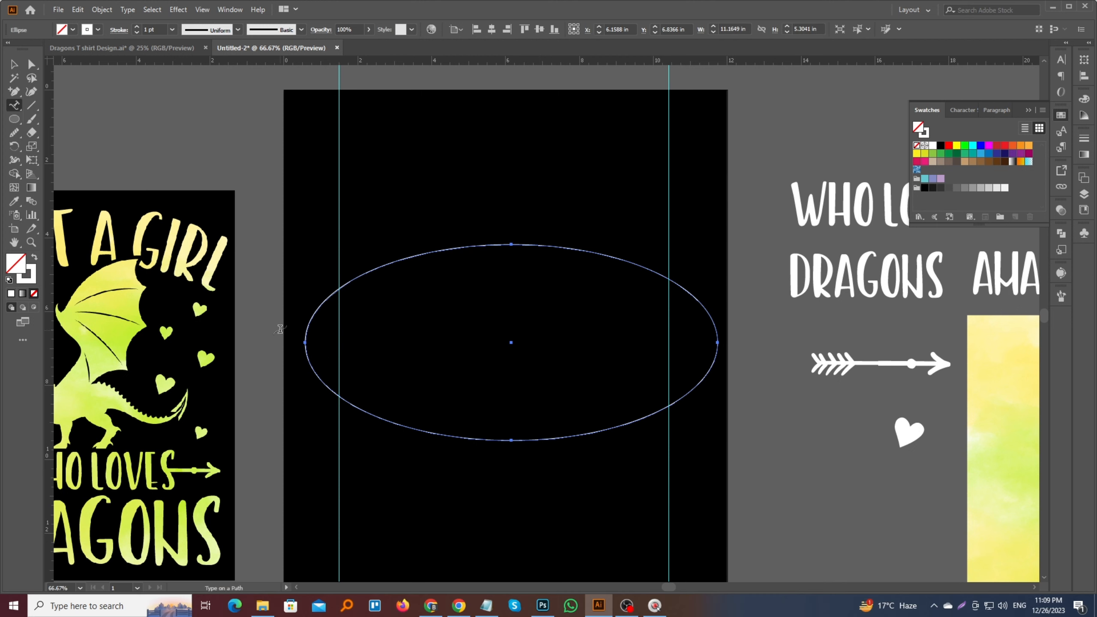
click(304, 345)
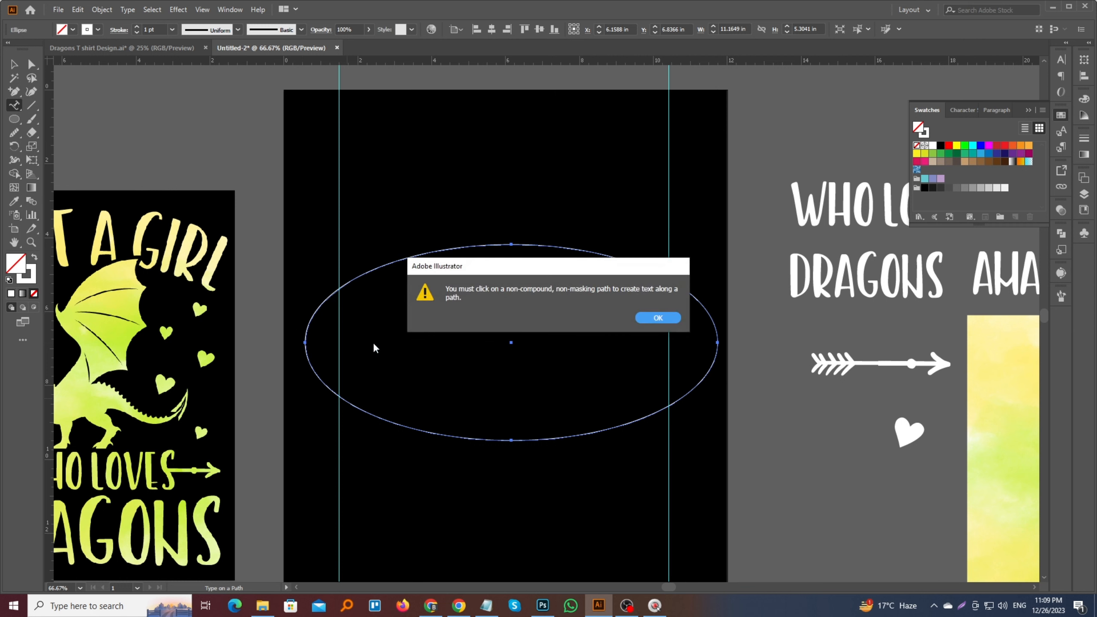
click(639, 319)
click(305, 342)
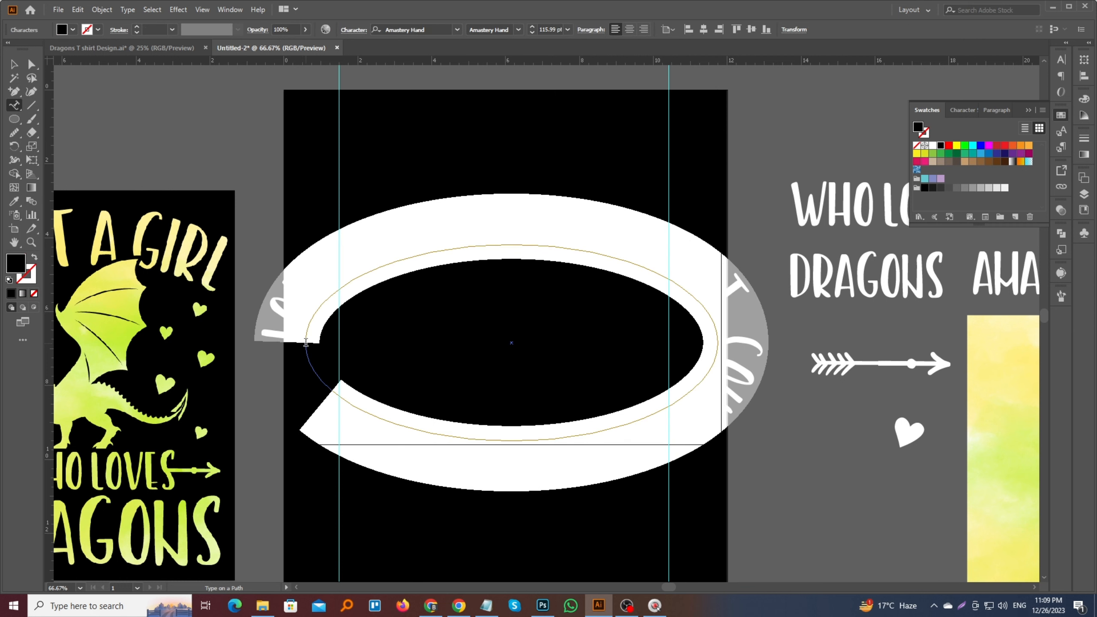
key(ctrl+v)
click(13, 64)
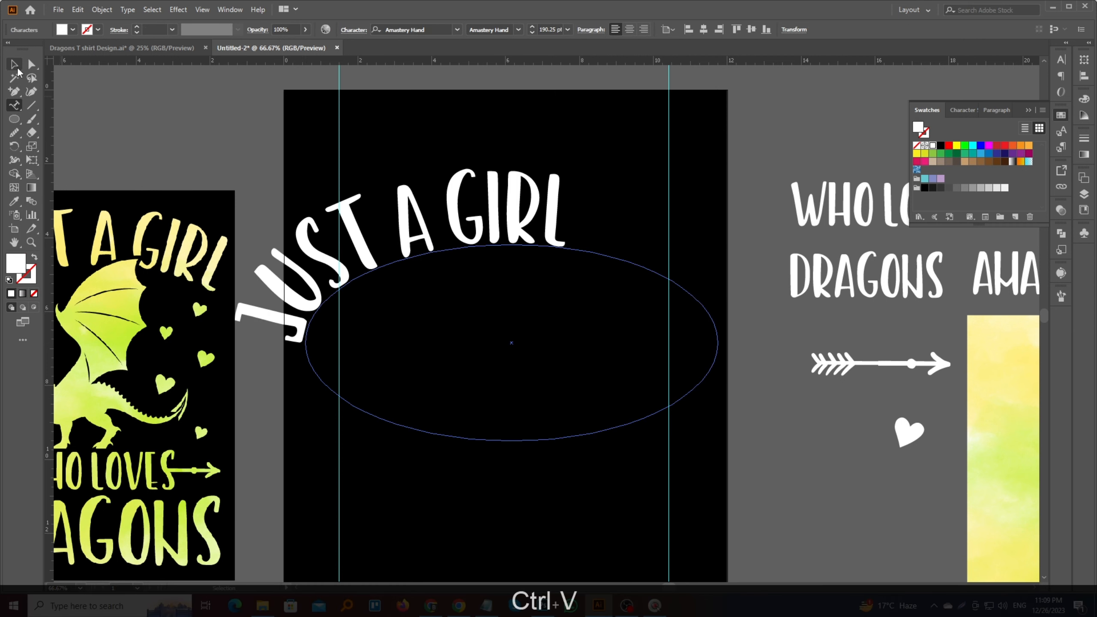
Step: Set the path text's end bracket at the ellipse's right anchor and center-align JUST A GIRL over the upper arc
drag(258, 350, 713, 410)
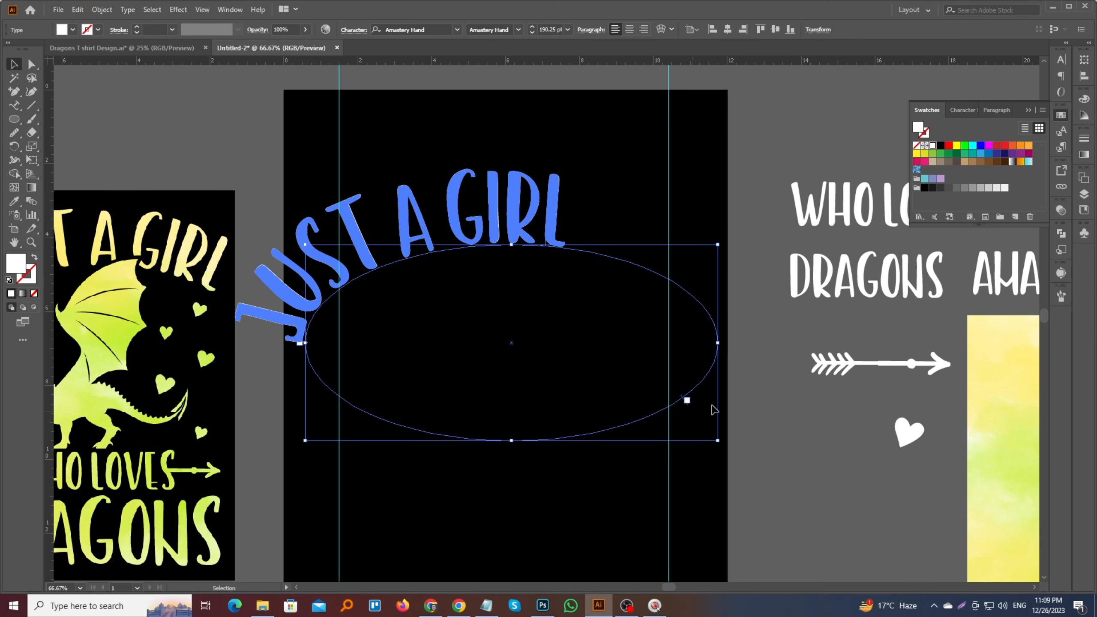
drag(764, 349, 760, 343)
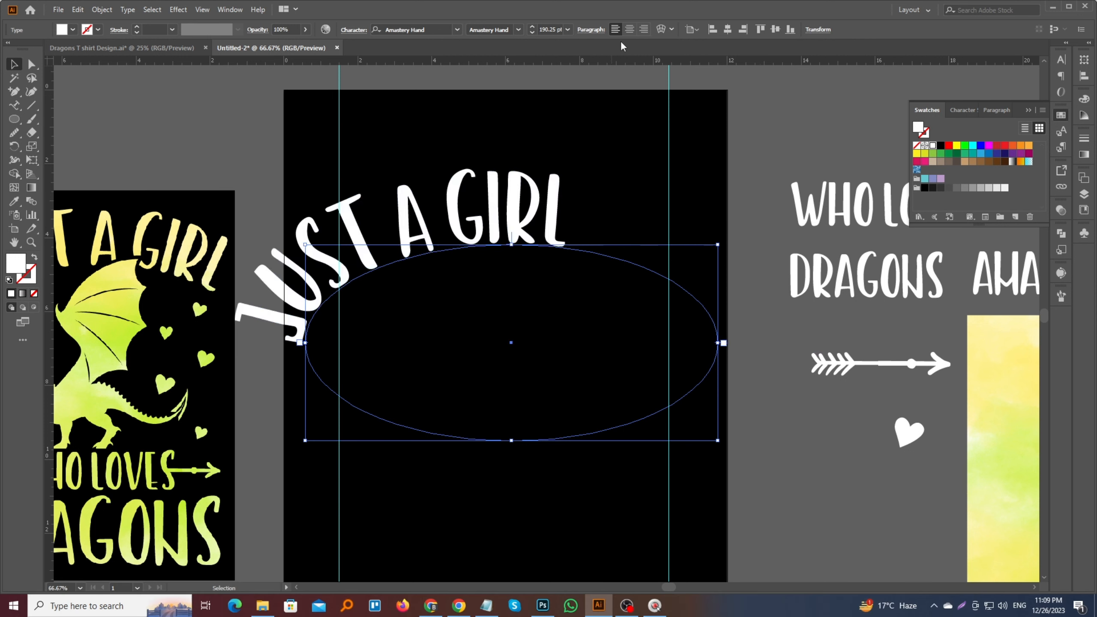
click(627, 32)
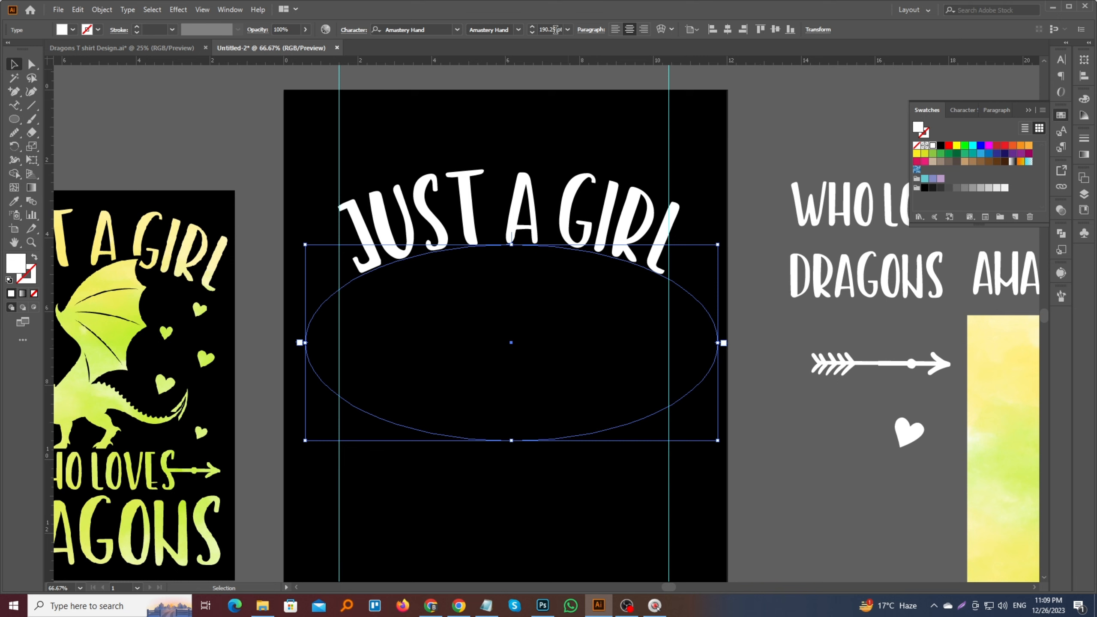
Step: Increase the arched JUST A GIRL text to 202 pt, nudge it slightly left and deselect it
scroll(554, 30, up, 9)
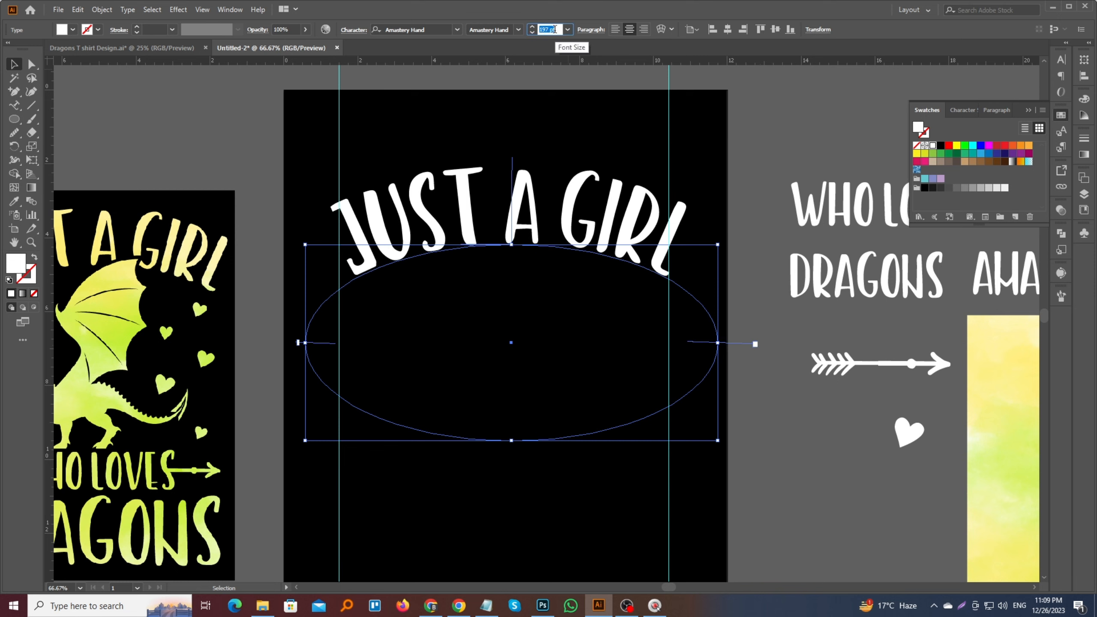
scroll(554, 30, up, 3)
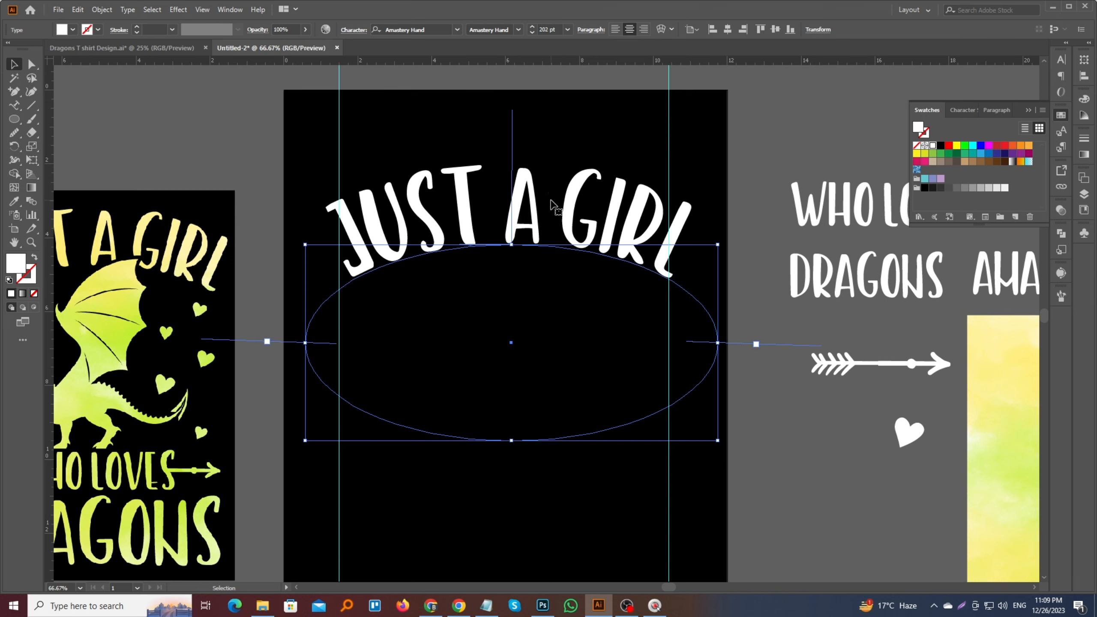
key(Left)
key(Left)
key(Left)
click(548, 294)
Step: Move WHO LOVES and DRAGONS onto the lower artboard, scale DRAGONS to span the guides and shift it slightly down
scroll(548, 291, down, 2)
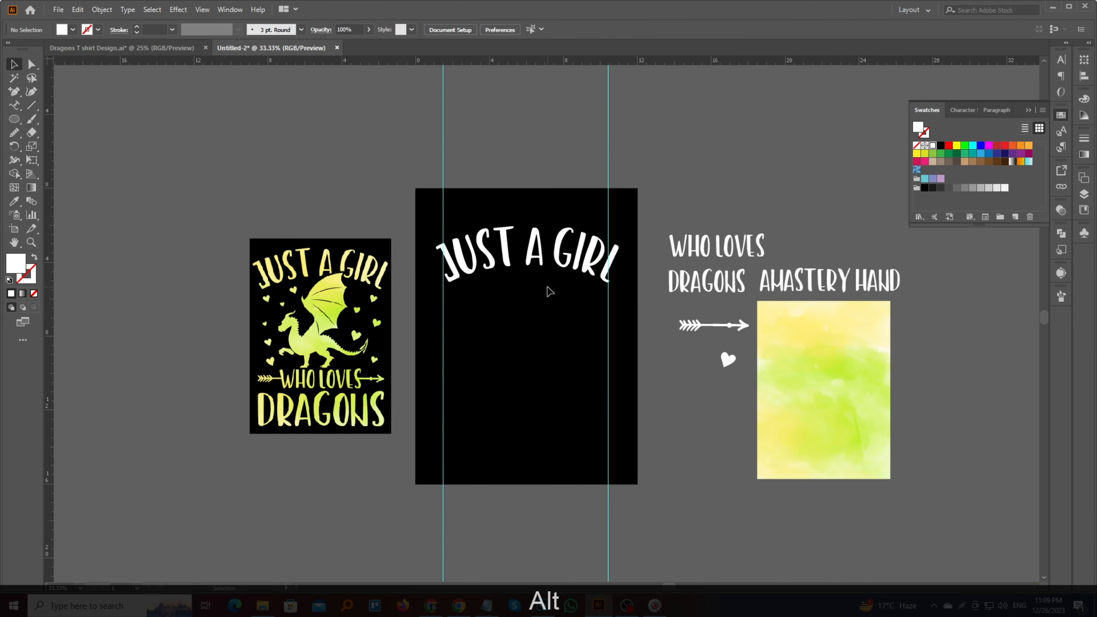
drag(763, 248, 571, 374)
drag(717, 288, 678, 414)
scroll(540, 415, up, 2)
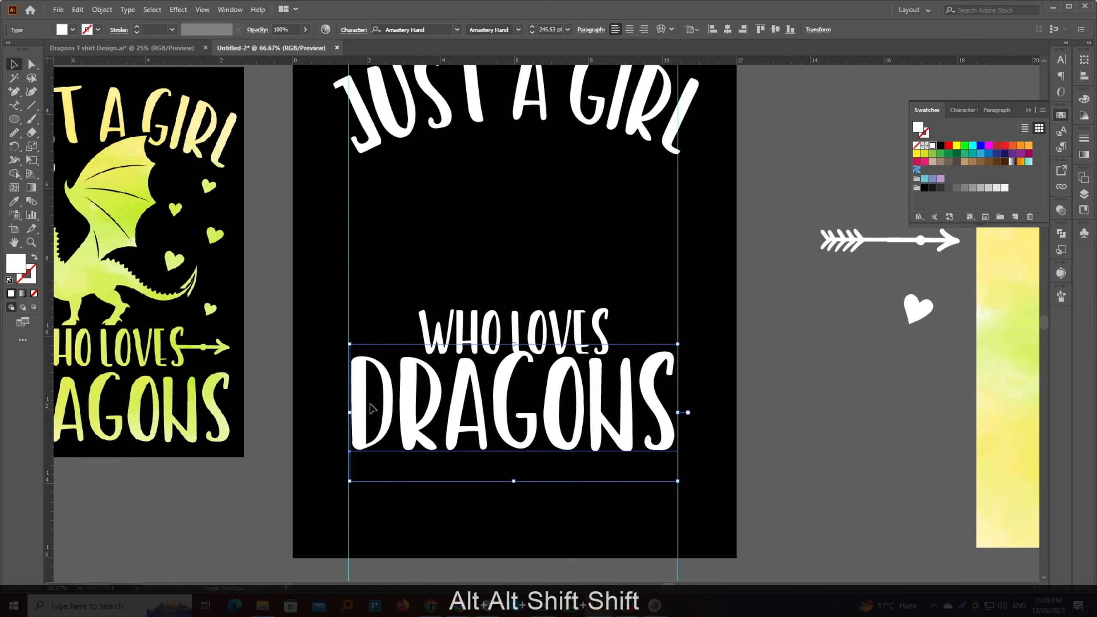
drag(351, 417, 348, 416)
drag(564, 403, 564, 422)
Step: Position WHO LOVES centered just above DRAGONS
click(558, 346)
drag(577, 335, 570, 339)
scroll(560, 341, down, 2)
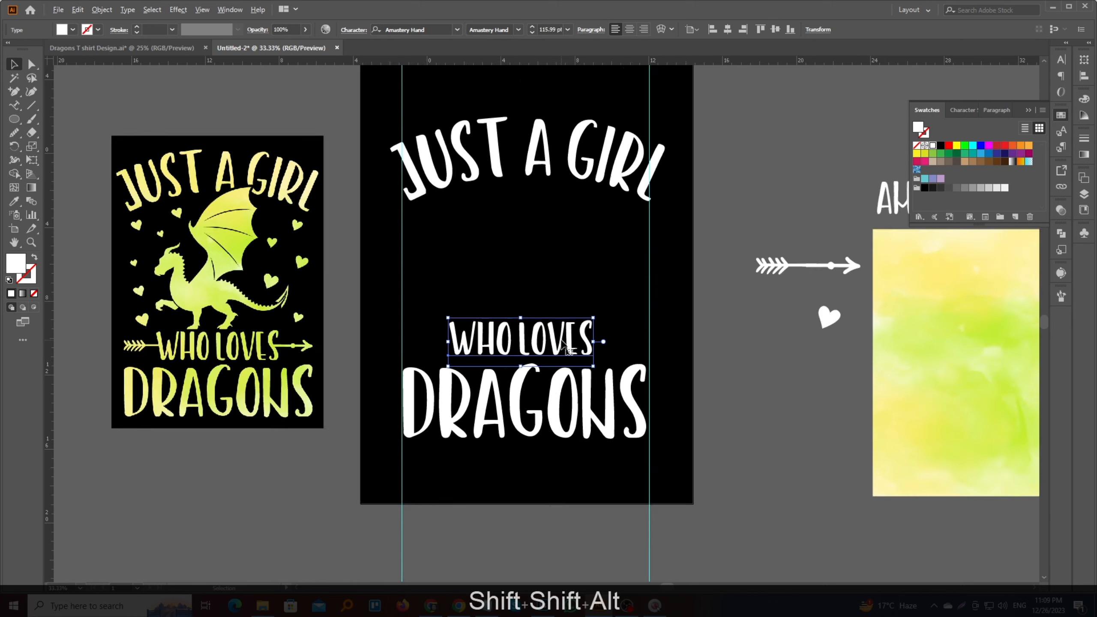
Step: Switch to the browser and open Freepik's flat design dragon silhouette vector with three dragons from the image search preview
click(438, 612)
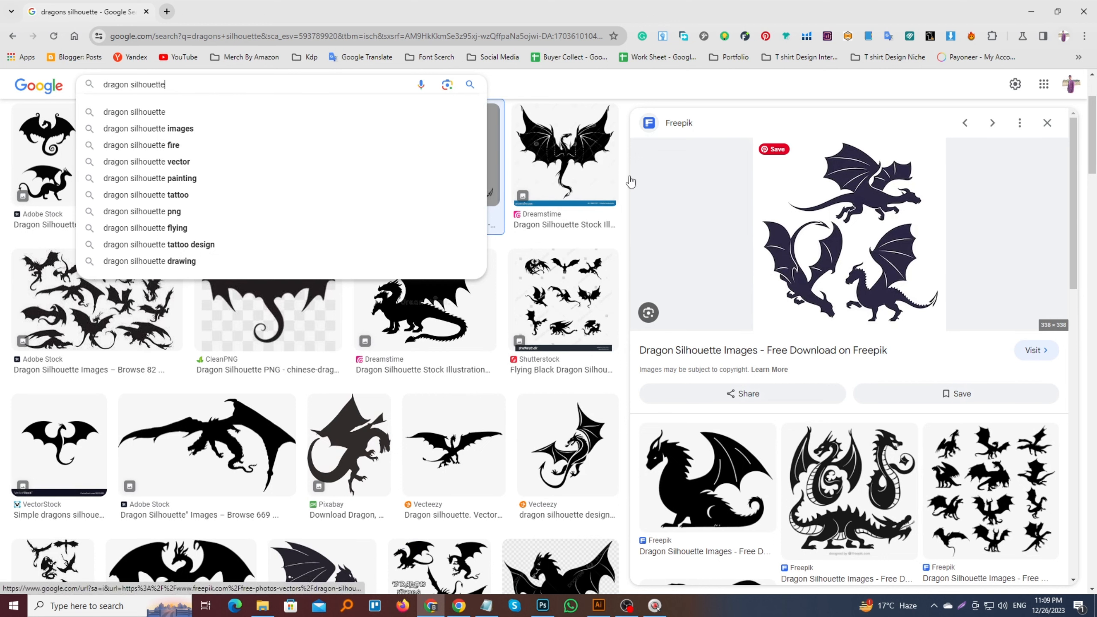
click(615, 91)
click(194, 91)
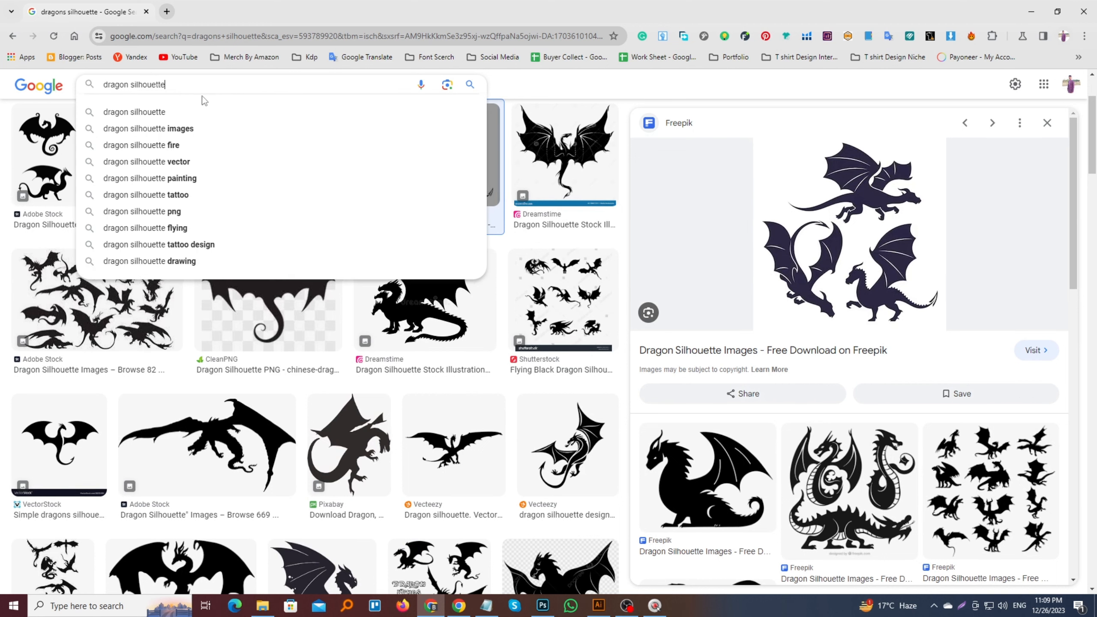
click(815, 238)
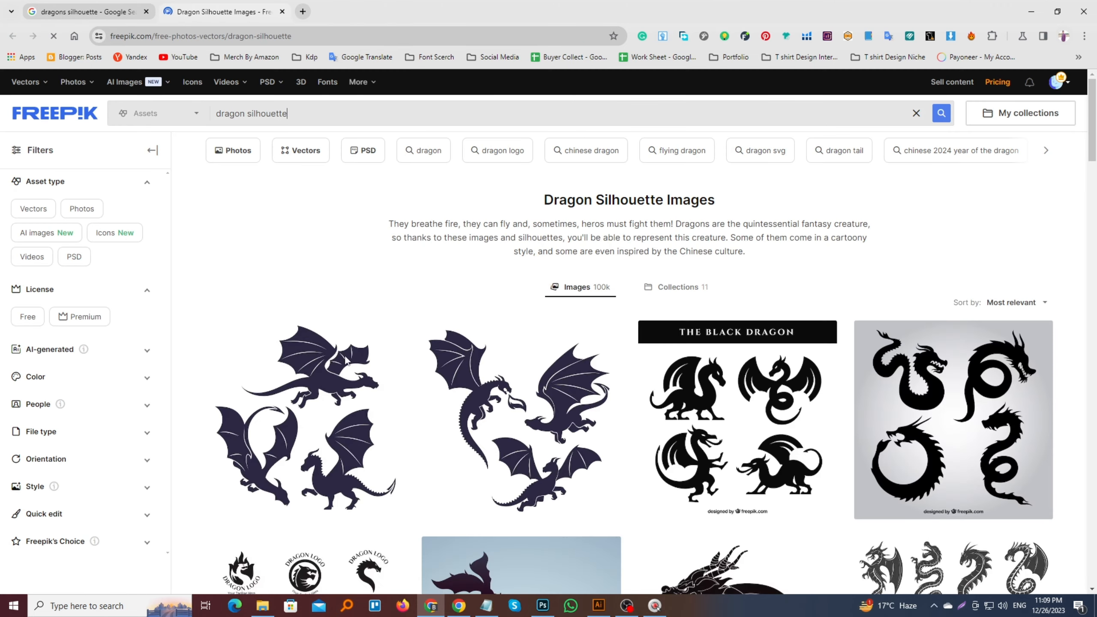
click(328, 417)
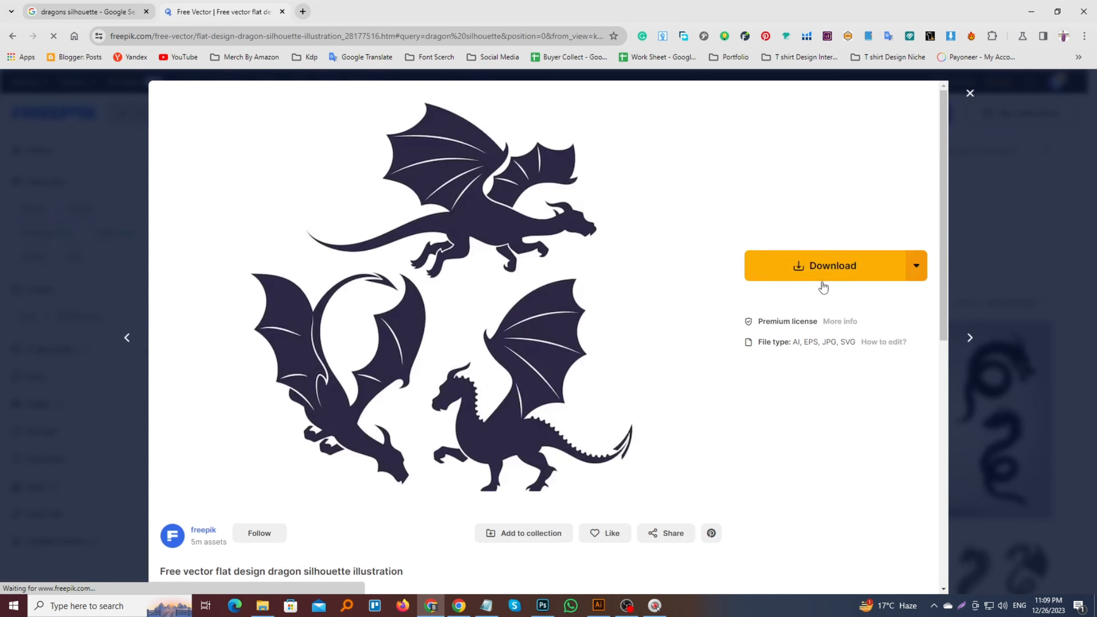
Step: Download flat-design-dragon-silhouette-illustration as a ZIP archive to the Desktop and open its AI file in Illustrator
click(828, 268)
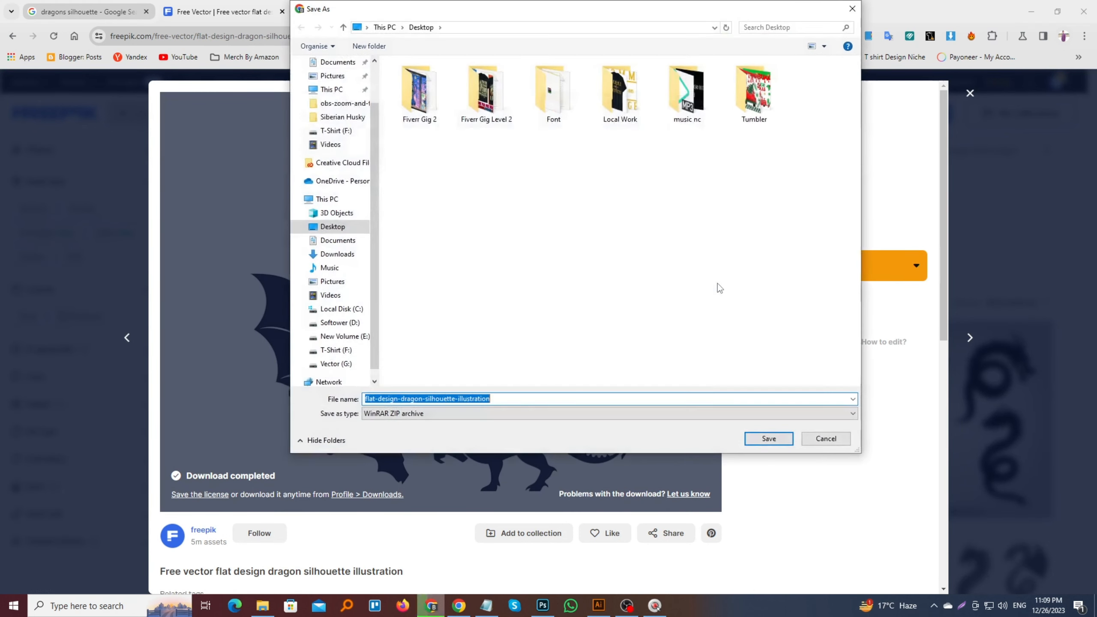
click(766, 439)
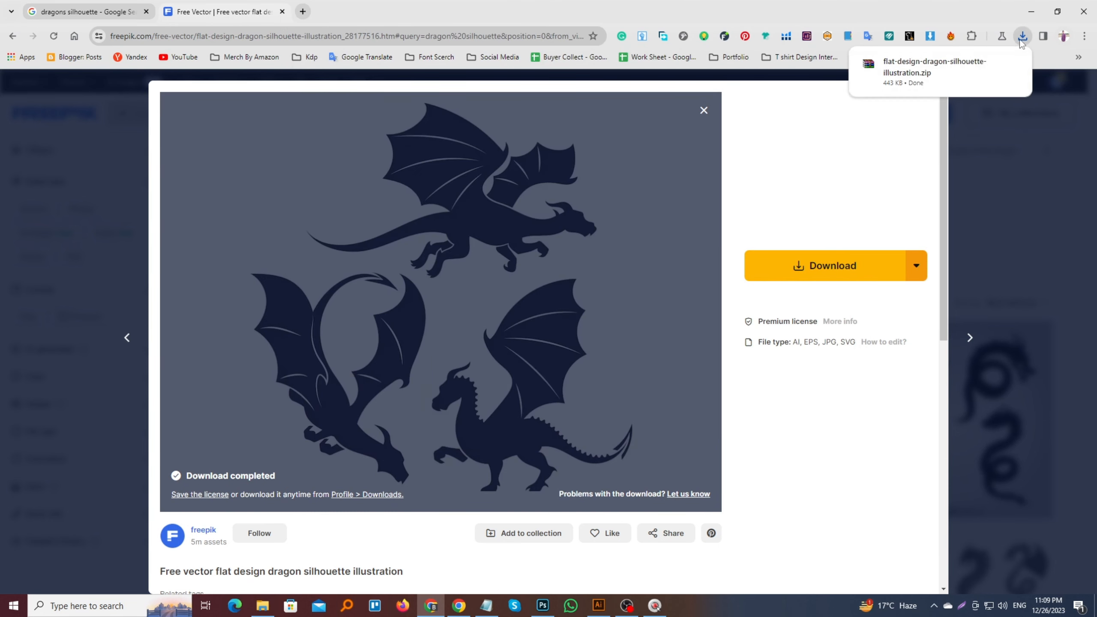
click(942, 87)
double_click(111, 176)
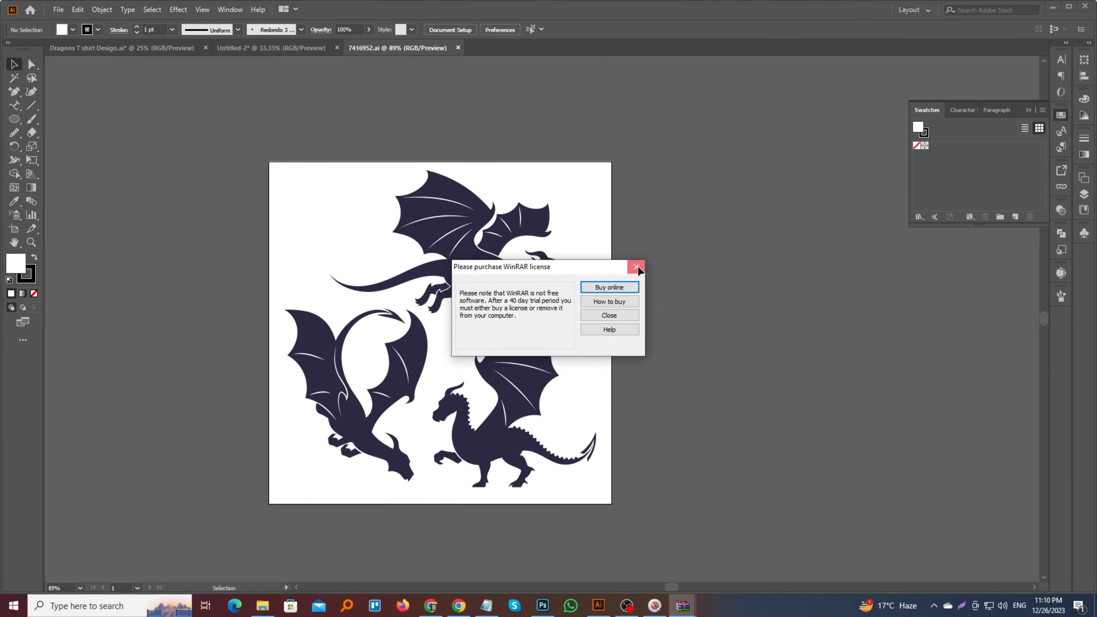
click(637, 266)
Step: Bring the standing dragon into the T-shirt document, place it between JUST A GIRL and WHO LOVES, and fill it white
drag(433, 425, 464, 234)
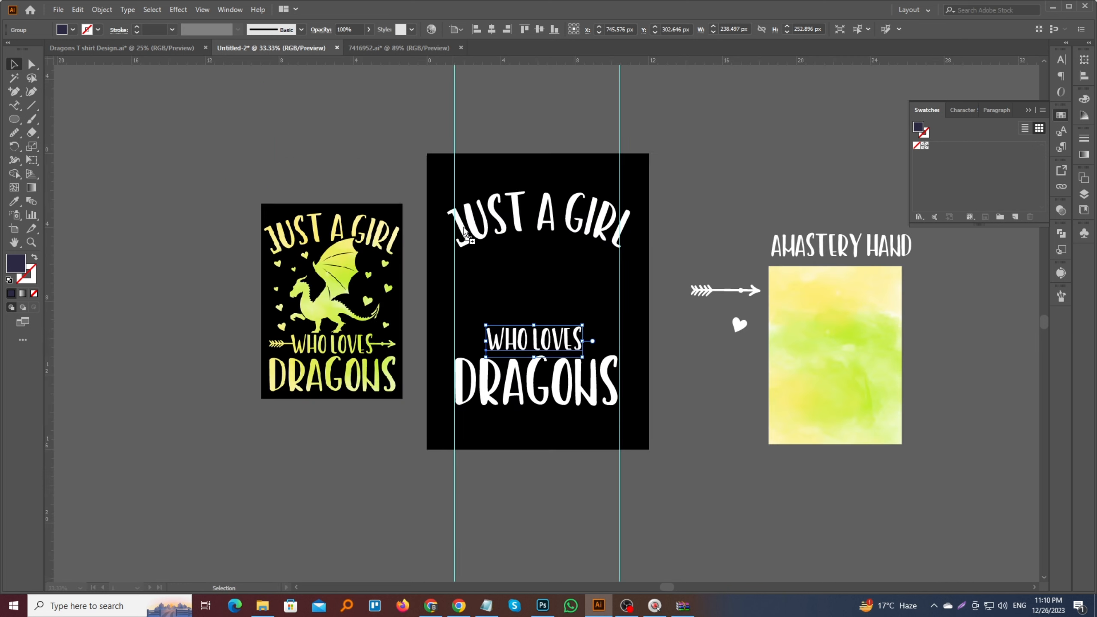
drag(530, 290, 531, 292)
scroll(537, 291, up, 1)
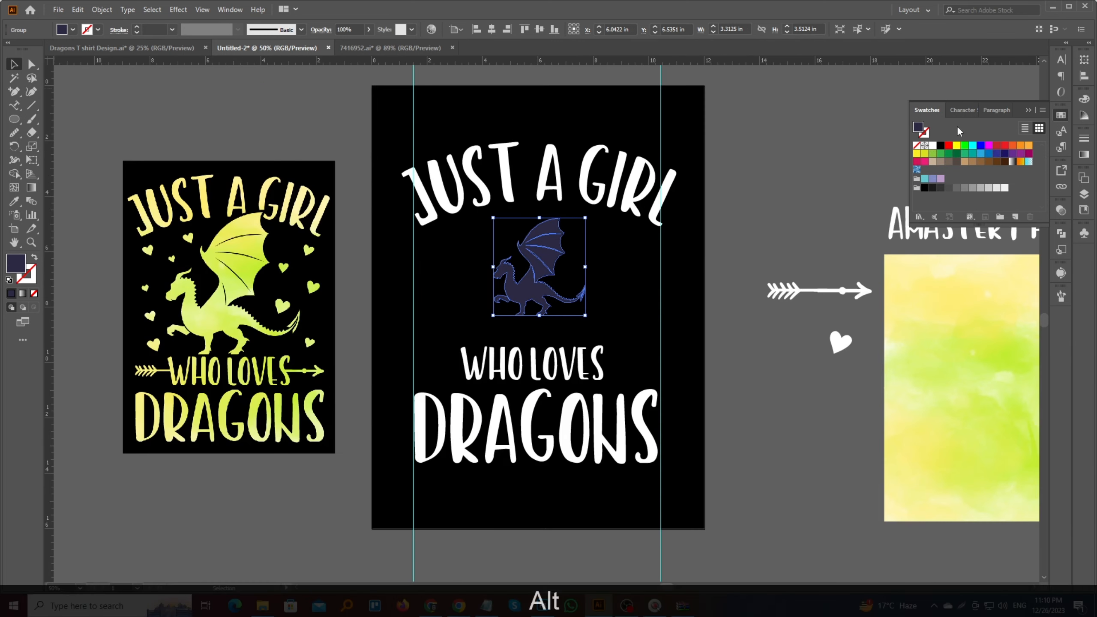
click(931, 146)
Step: Shift DRAGONS and WHO LOVES lower on the artboard to make room for the dragon
scroll(602, 374, down, 1)
drag(591, 398, 591, 427)
click(561, 329)
drag(562, 329, 561, 356)
Step: Scale the dragon proportionally to fill the space between the arched text and WHO LOVES, and nudge WHO LOVES slightly down
click(537, 261)
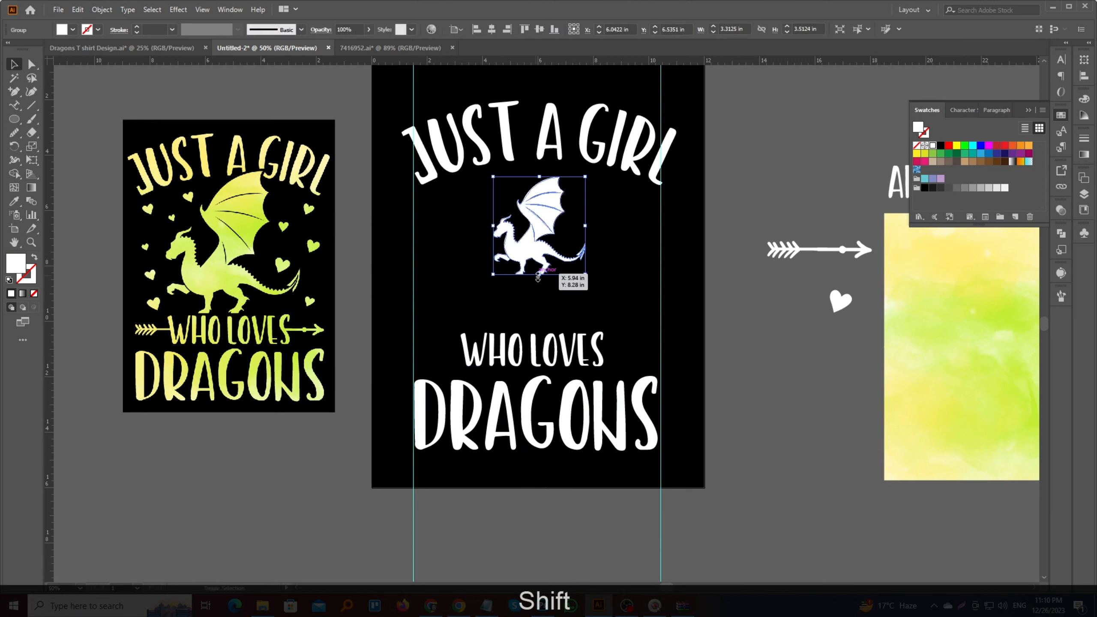
drag(538, 276, 540, 326)
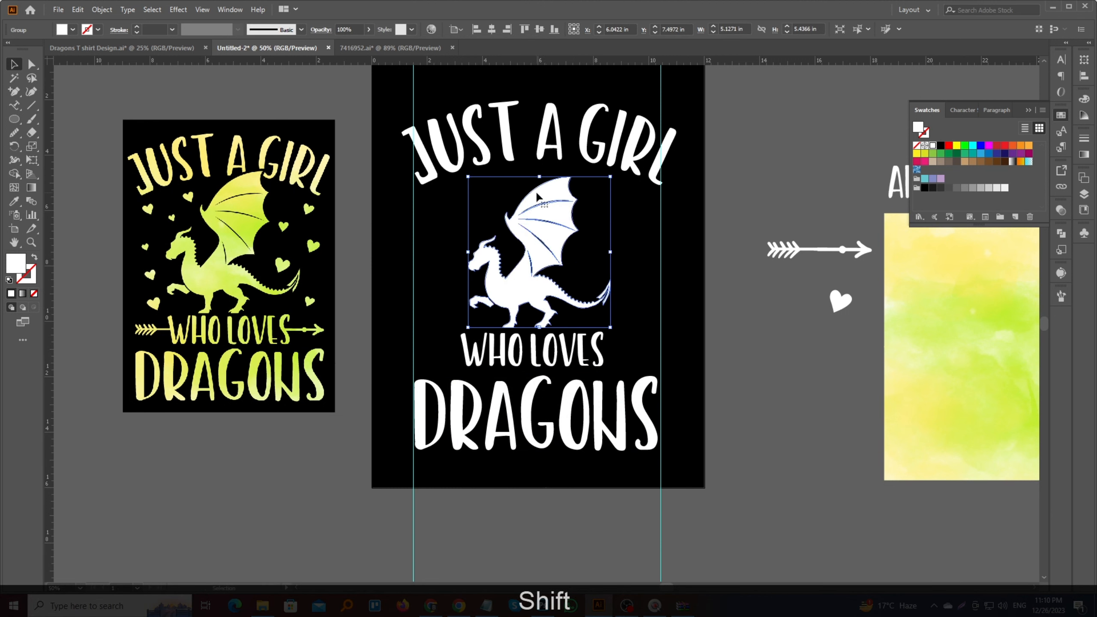
drag(539, 176, 545, 146)
click(557, 352)
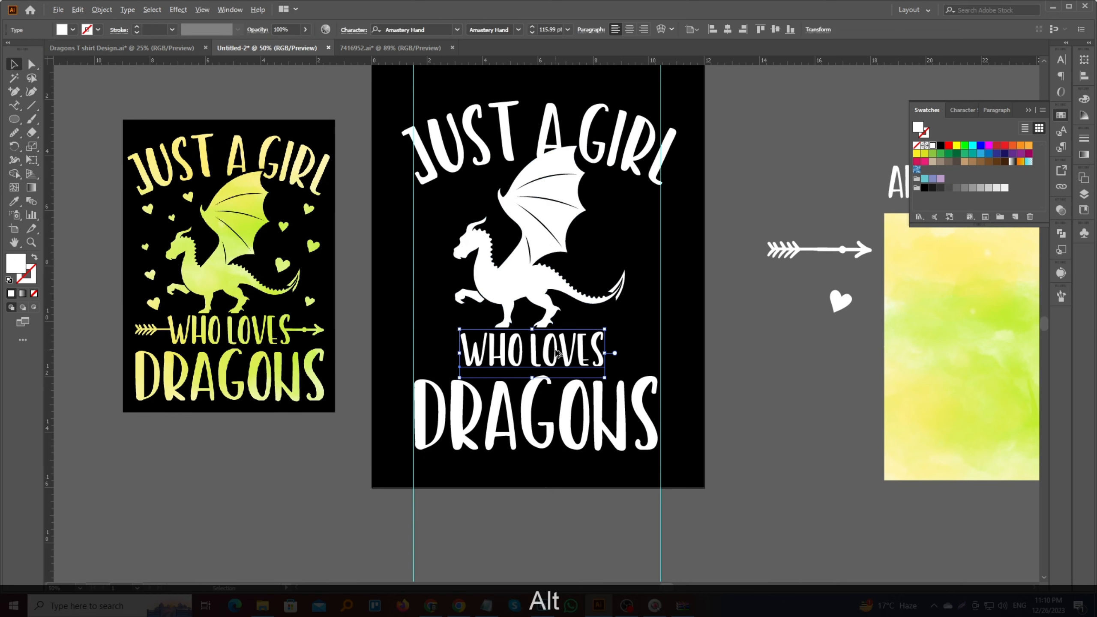
scroll(557, 353, up, 1)
scroll(559, 355, down, 1)
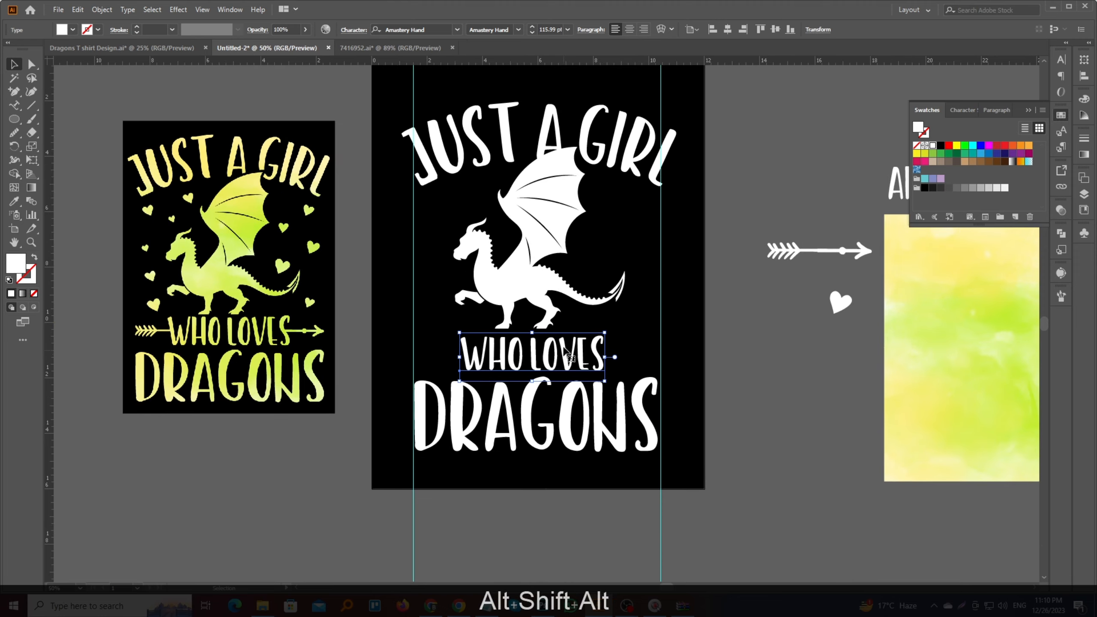
Step: Convert the JUST A GIRL, WHO LOVES and DRAGONS text to outlines
shift+click(618, 159)
right_click(613, 427)
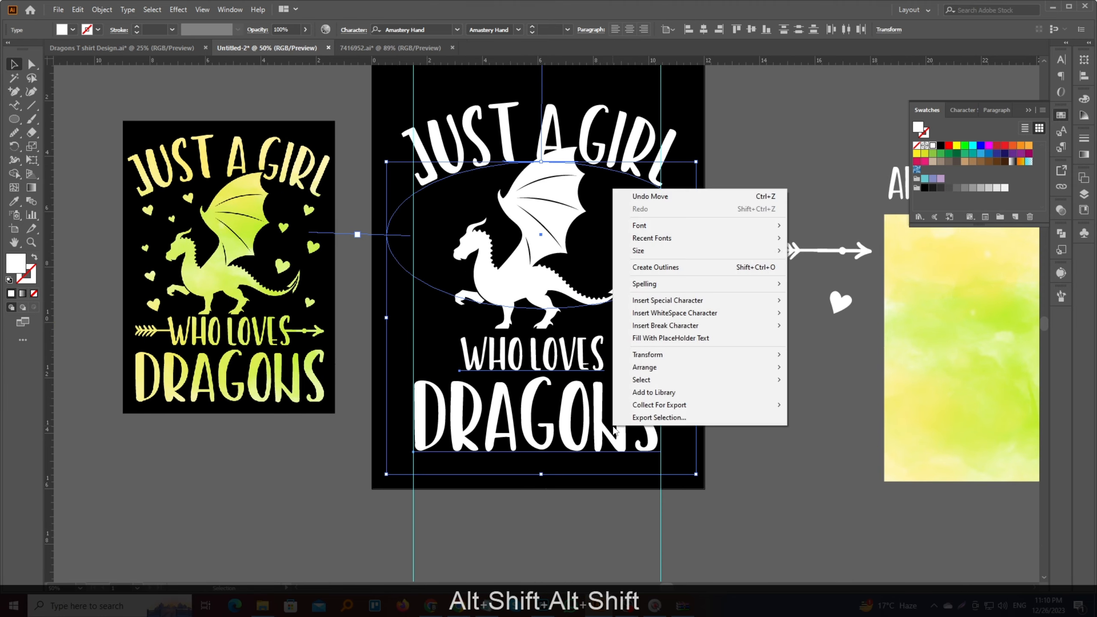
click(671, 269)
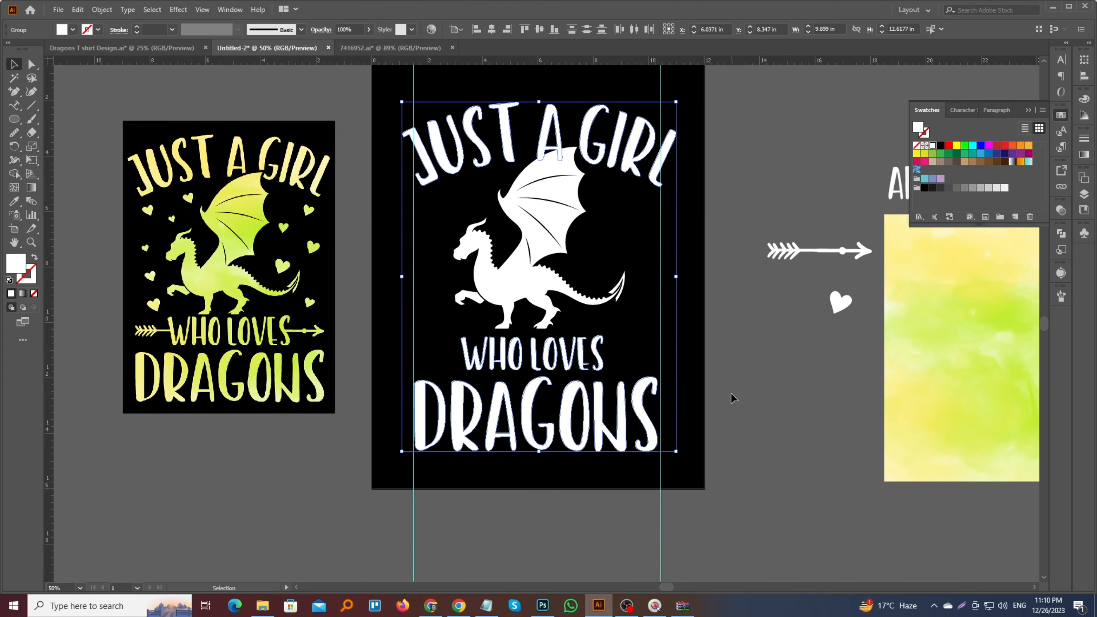
Step: Scale the outlined DRAGONS proportionally to about 8.93 in wide so both ends meet the vertical guides
click(653, 415)
scroll(657, 413, up, 3)
scroll(653, 404, up, 3)
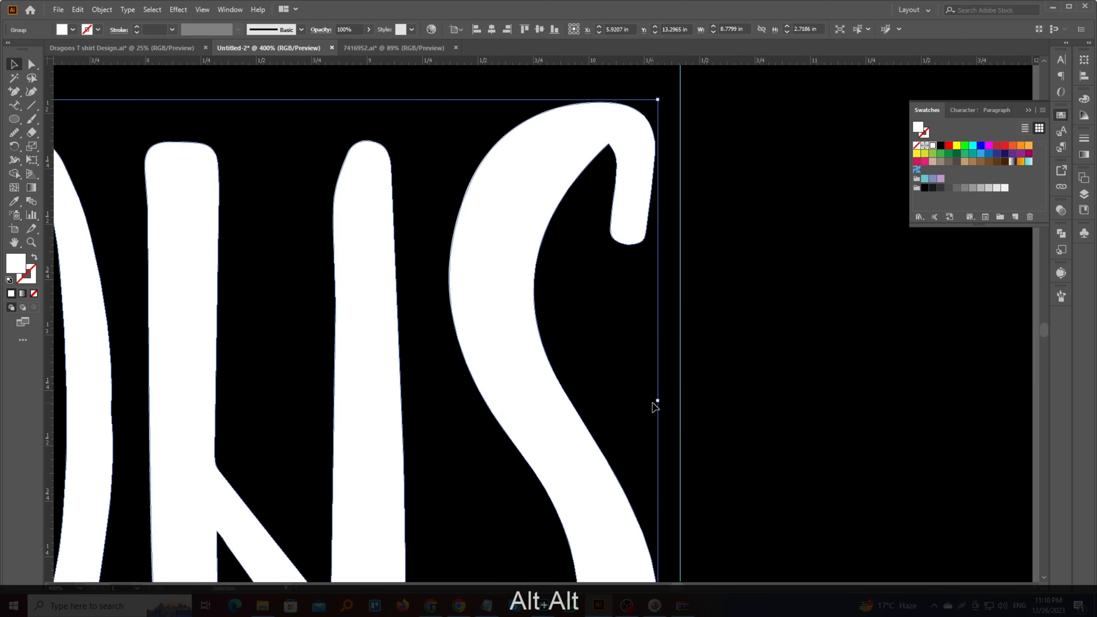
drag(661, 401, 685, 399)
scroll(687, 384, down, 5)
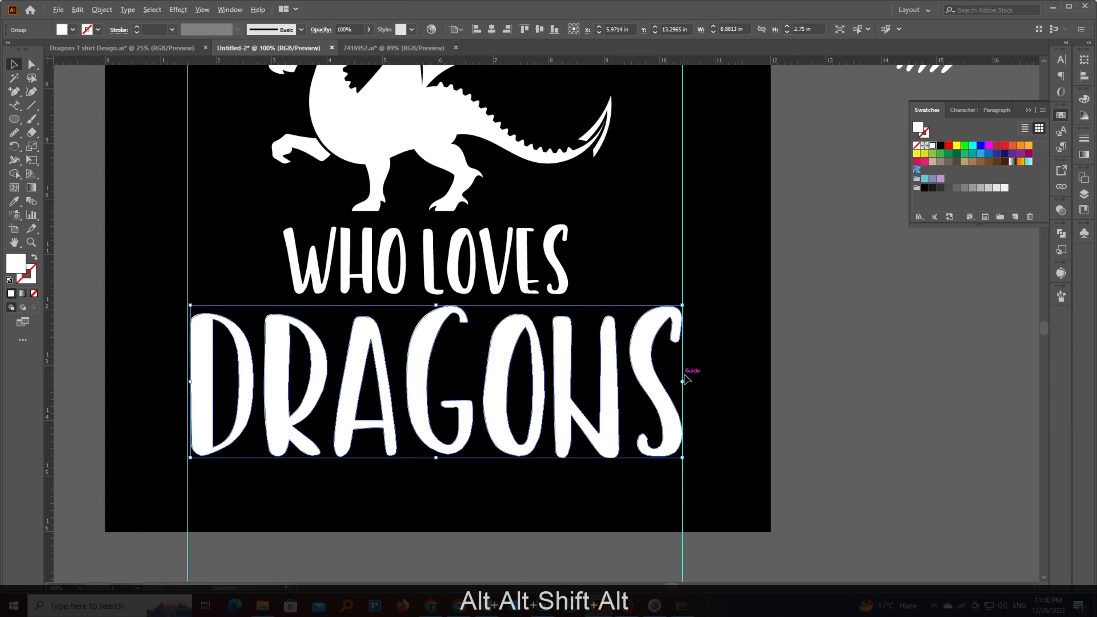
scroll(352, 387, up, 4)
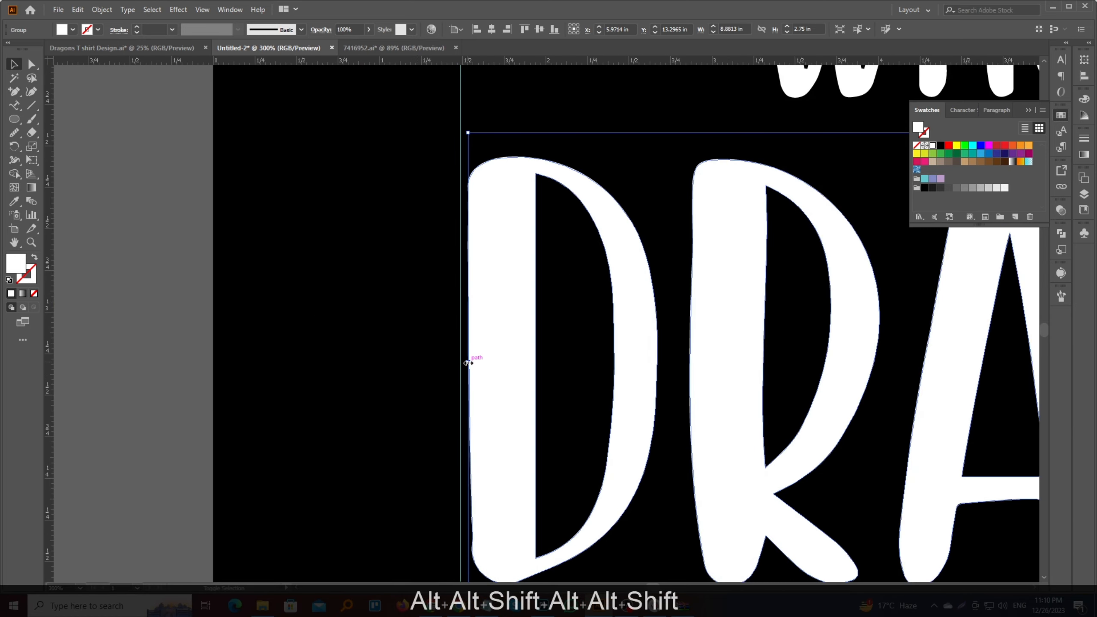
drag(469, 363, 461, 365)
scroll(461, 366, down, 4)
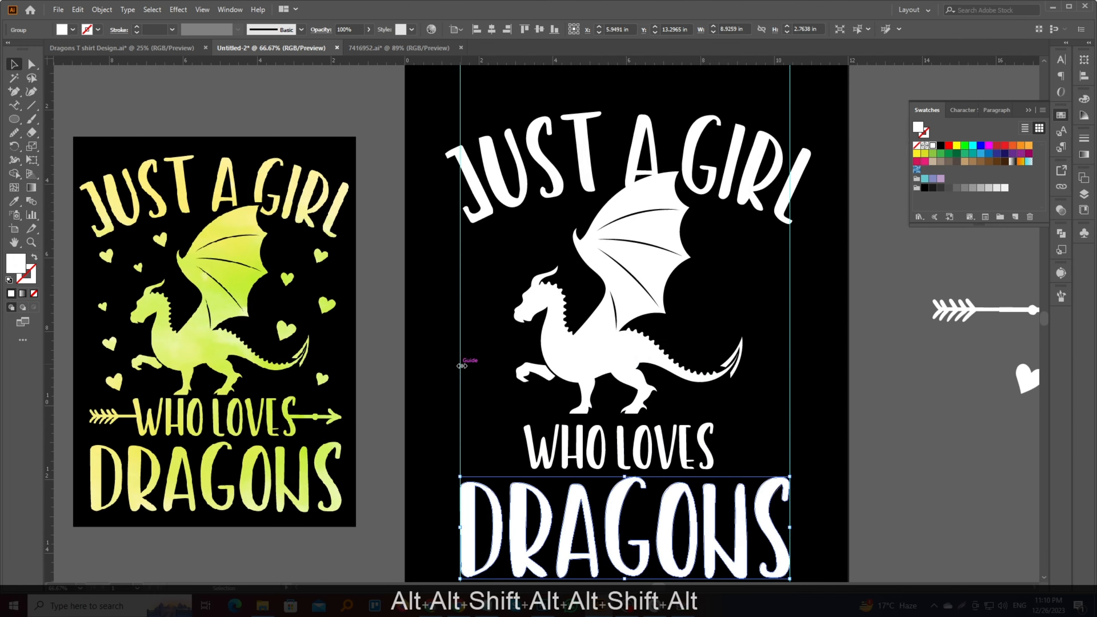
Step: Center WHO LOVES horizontally over DRAGONS and clear the selection
scroll(462, 366, down, 1)
scroll(569, 428, up, 2)
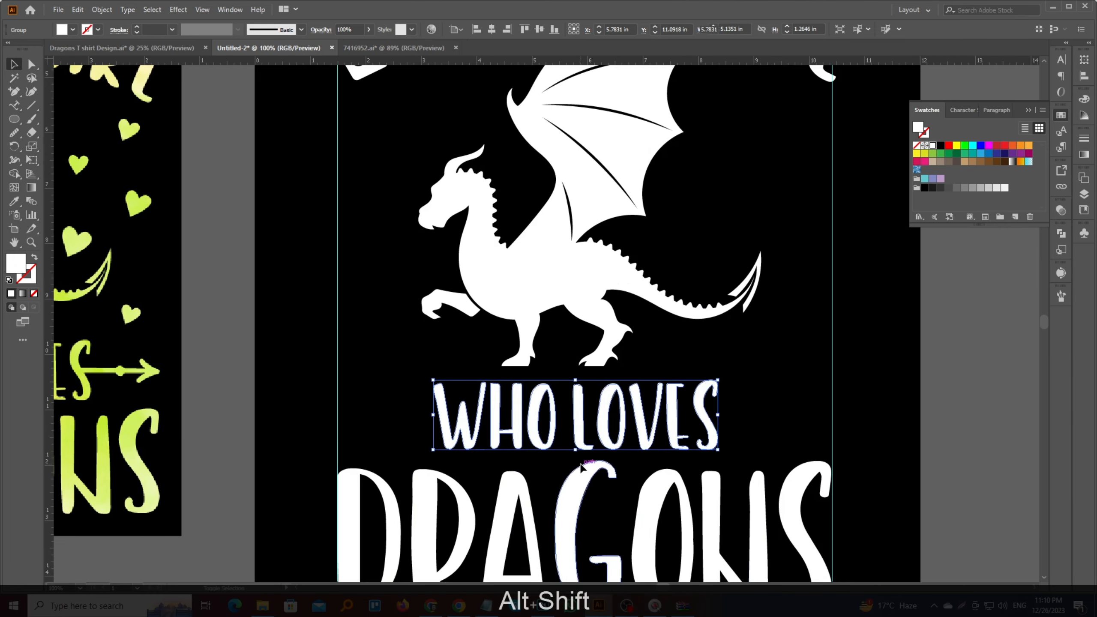
alt+shift+click(570, 426)
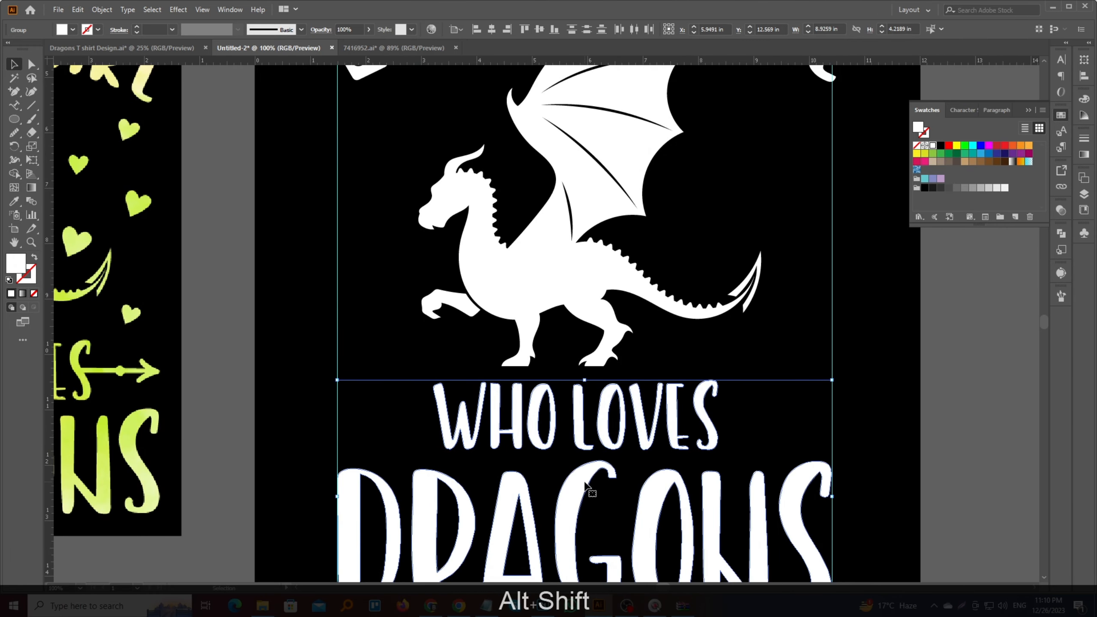
click(637, 29)
click(716, 338)
scroll(648, 312, down, 1)
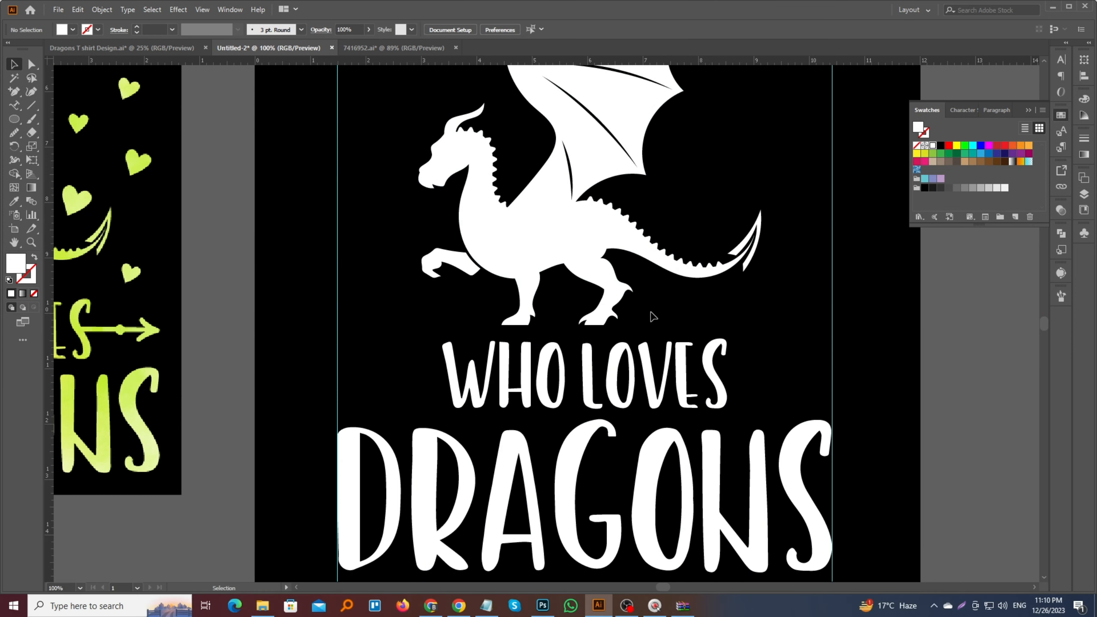
Step: Enlarge the dragon until its feet sit just above WHO LOVES, then scale it down slightly from its wing tip
click(617, 305)
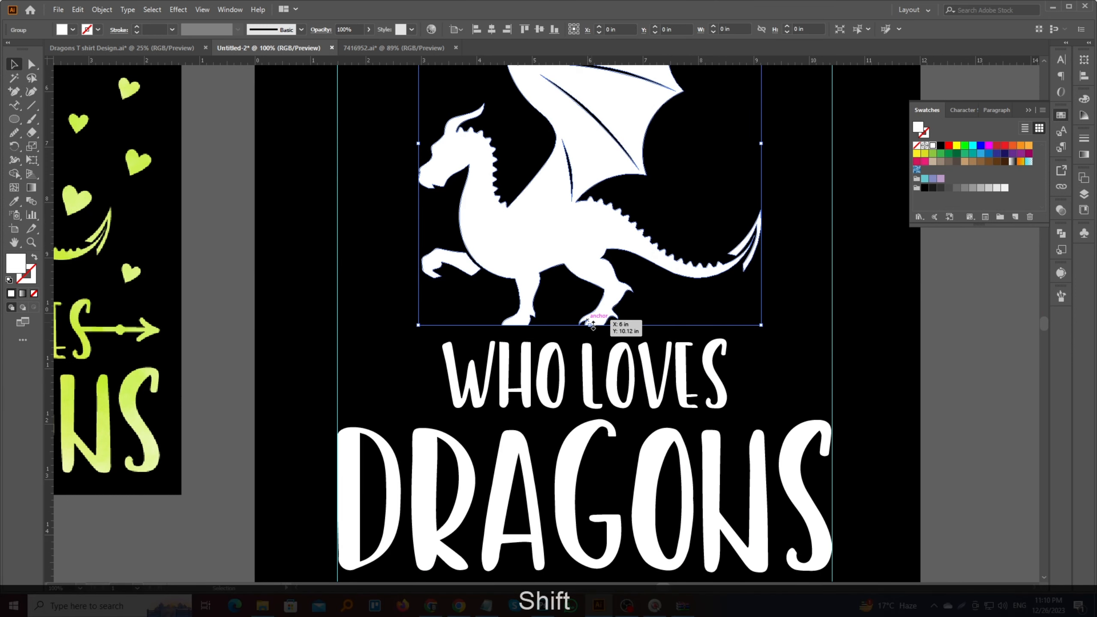
drag(593, 325, 592, 340)
scroll(592, 338, down, 1)
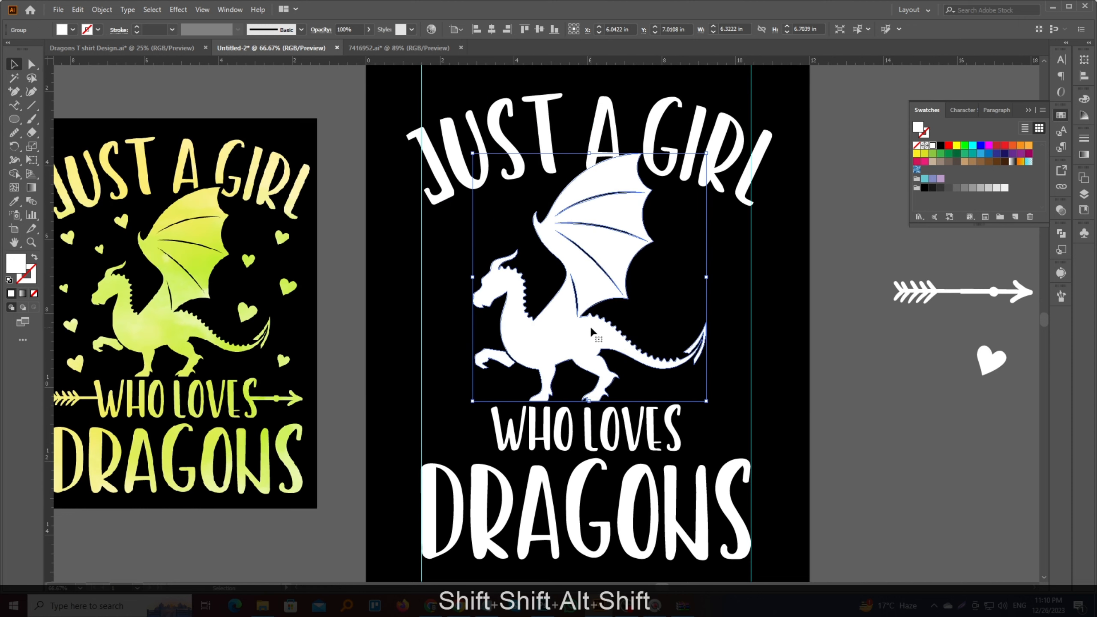
scroll(591, 332, down, 1)
scroll(592, 206, up, 1)
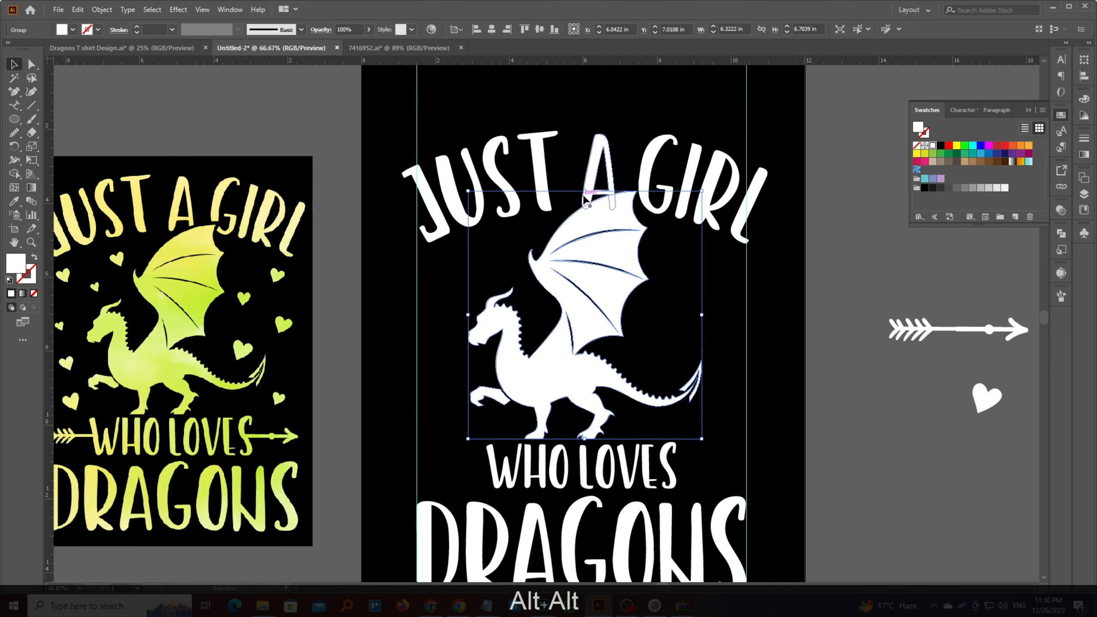
drag(586, 191, 586, 197)
Step: Center the dragon horizontally over DRAGONS and deselect both
shift+click(587, 503)
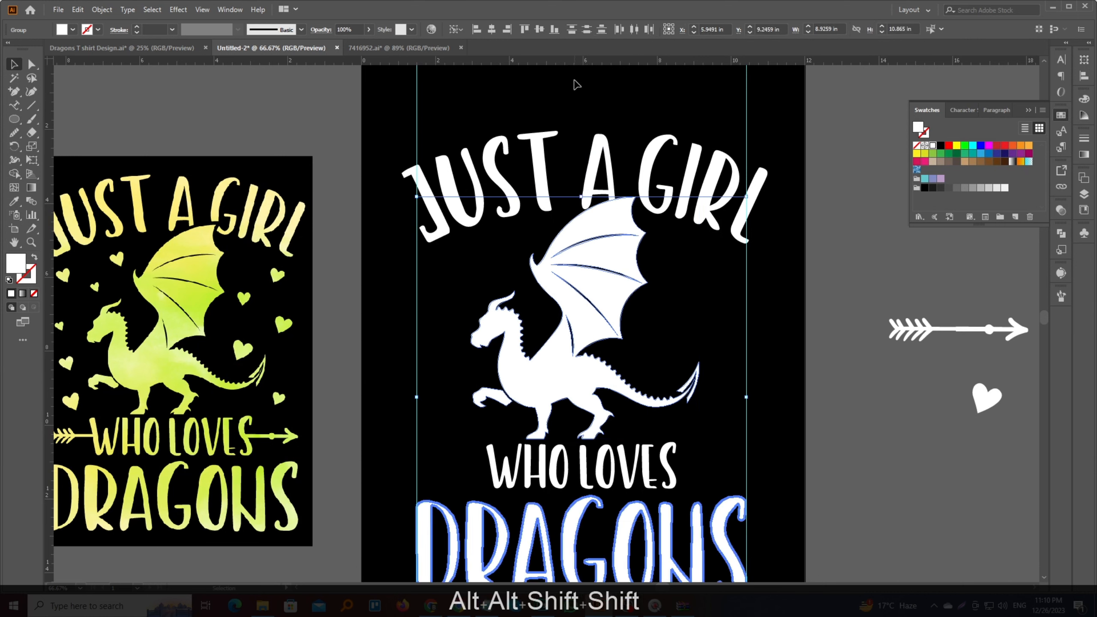
click(624, 32)
click(634, 31)
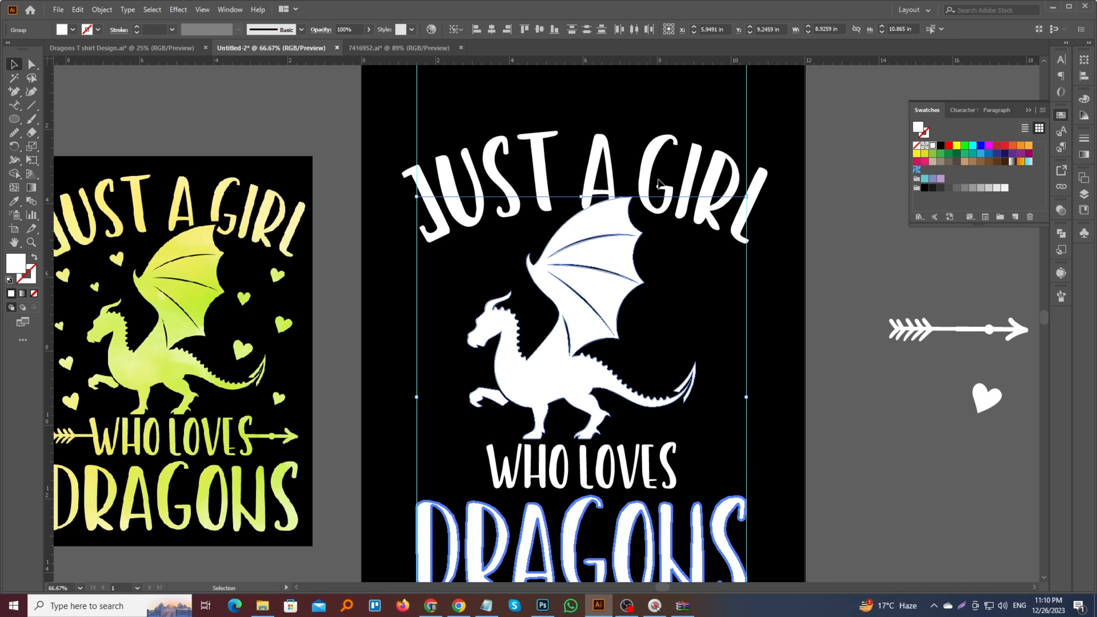
click(671, 276)
scroll(646, 324, down, 1)
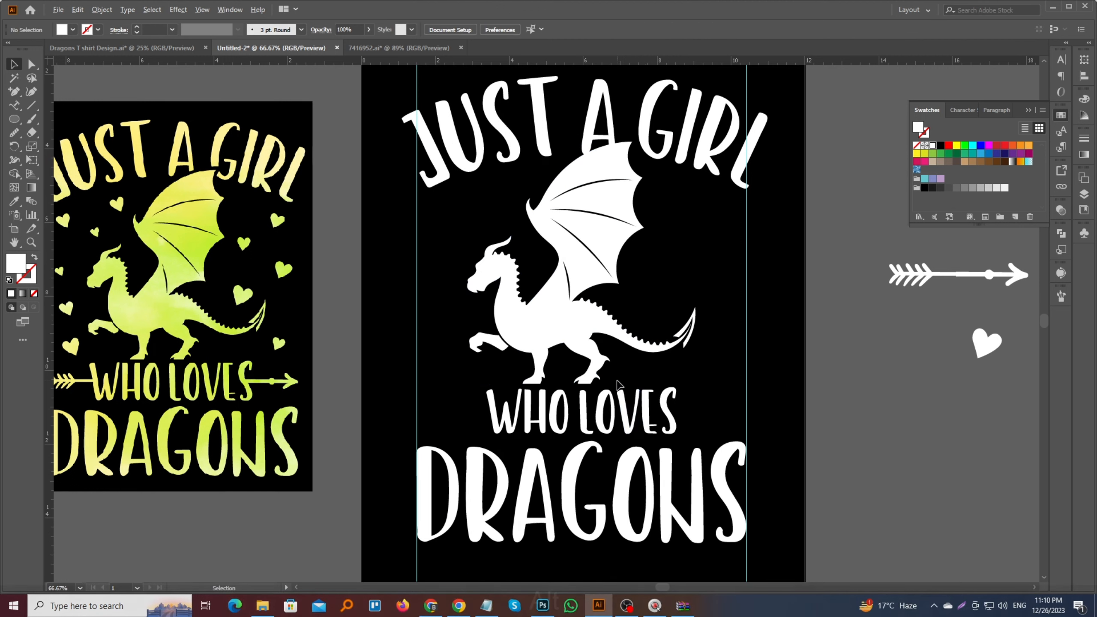
scroll(617, 380, down, 1)
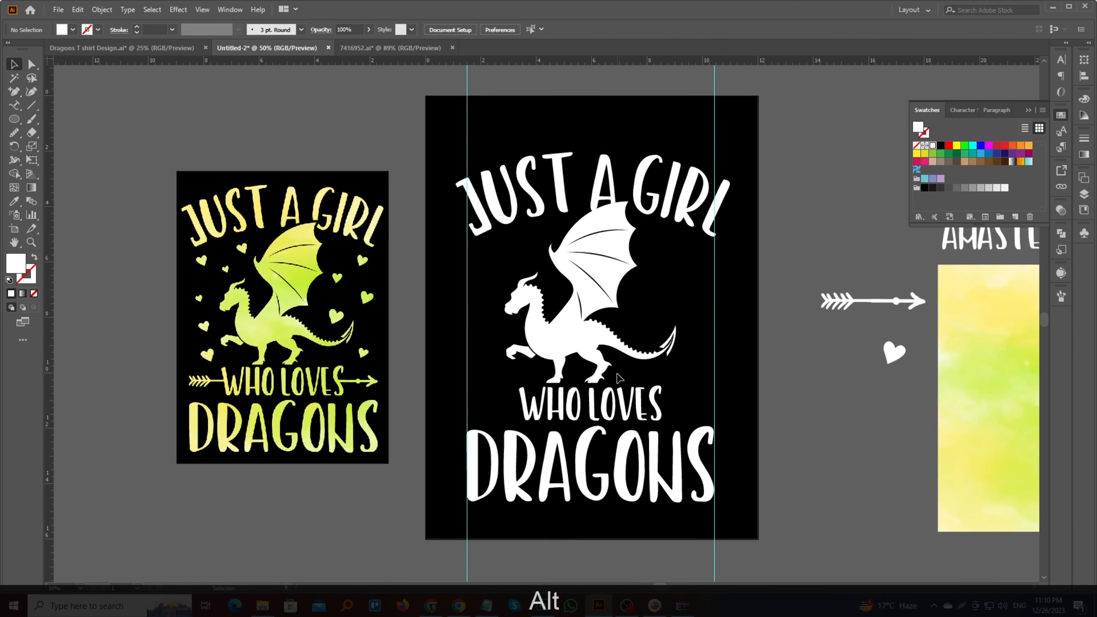
Step: Place the feathered arrow half between the left guide and WHO LOVES, scaled to about 2.11 in wide to meet the W
click(864, 301)
scroll(860, 303, up, 1)
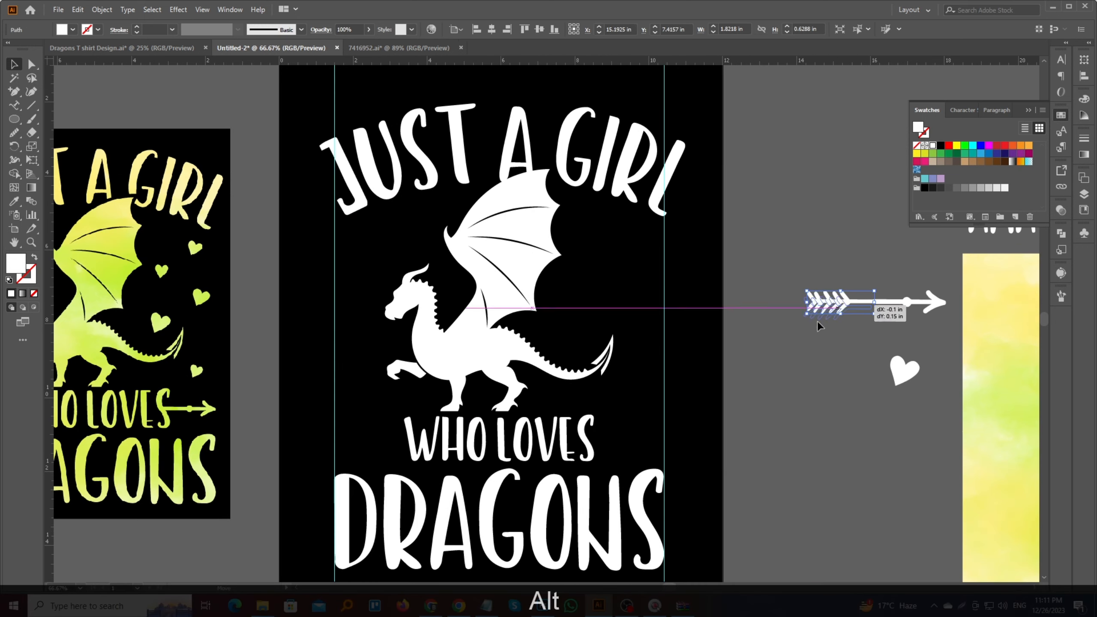
drag(818, 320, 307, 436)
scroll(350, 443, up, 3)
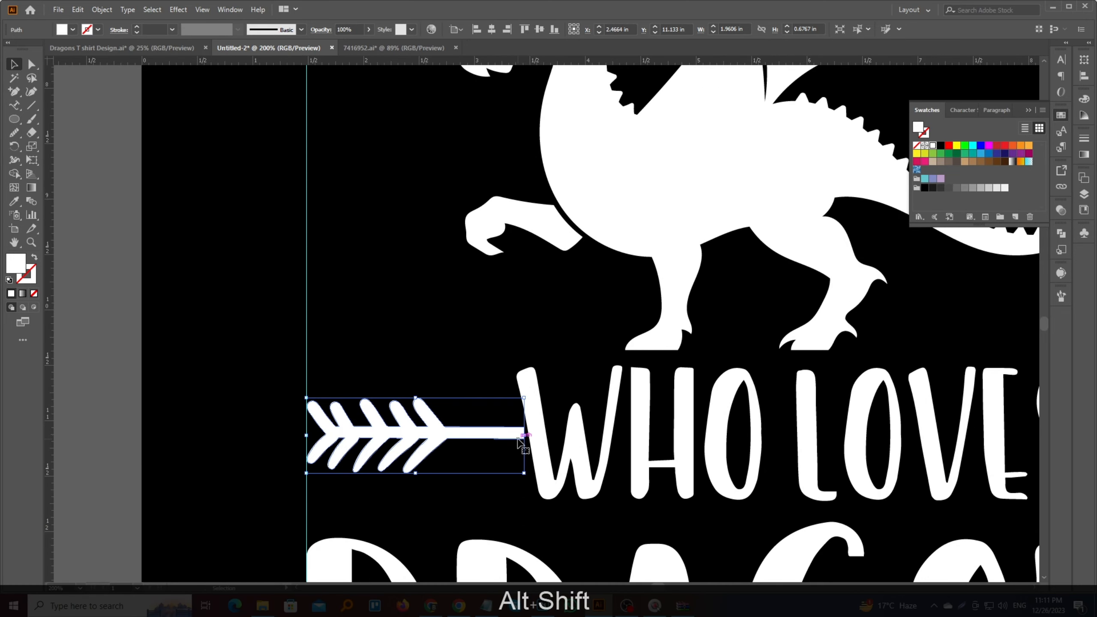
mouse_move(524, 437)
mouse_down()
mouse_move(578, 446)
mouse_move(540, 438)
mouse_up()
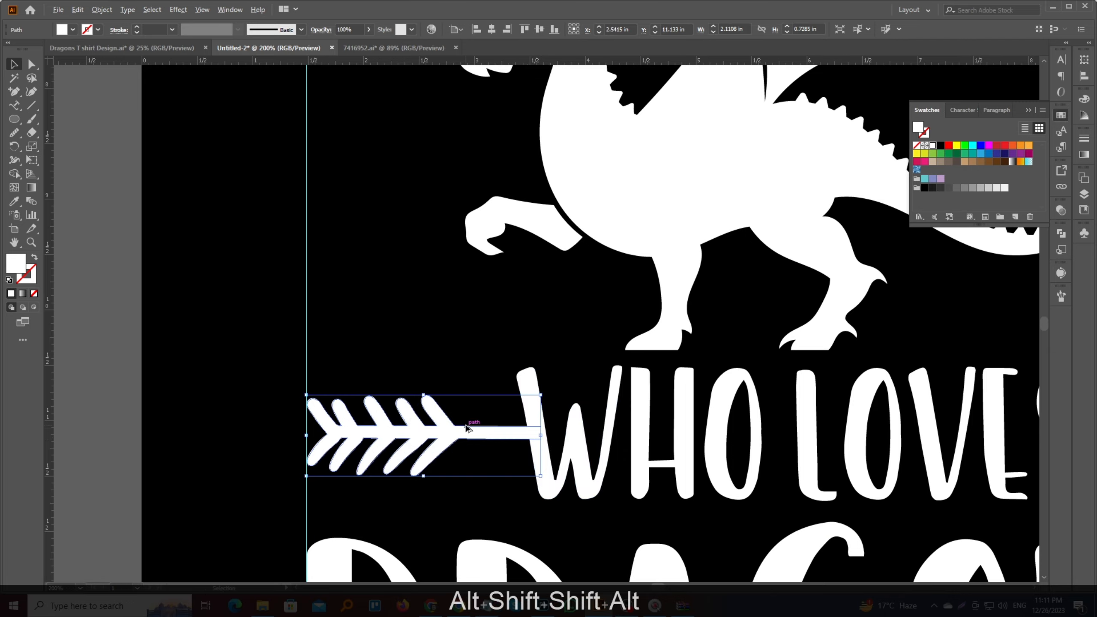
Step: Place the arrowhead half beside WHO LOVES so its tip meets the right guide and its shaft touches the S
scroll(468, 428, down, 3)
scroll(625, 373, down, 1)
drag(923, 317, 756, 419)
scroll(697, 416, up, 3)
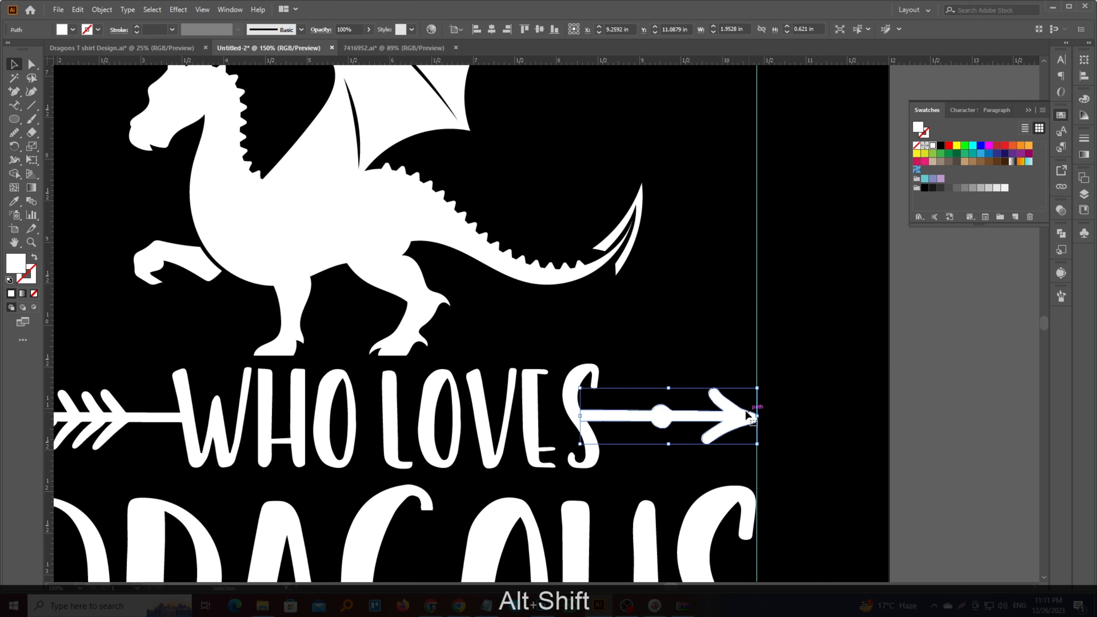
scroll(749, 416, down, 1)
Step: Align the feathered half and the arrowhead half vertically to each other, using the selection as the alignment reference
shift+click(328, 421)
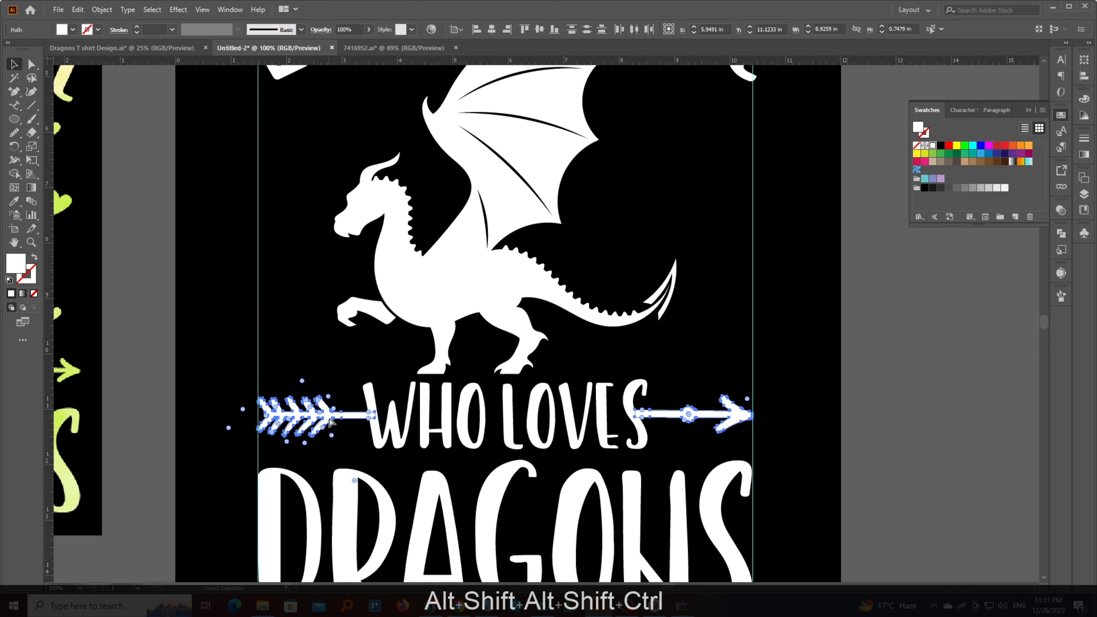
click(544, 27)
key(ctrl+z)
click(457, 29)
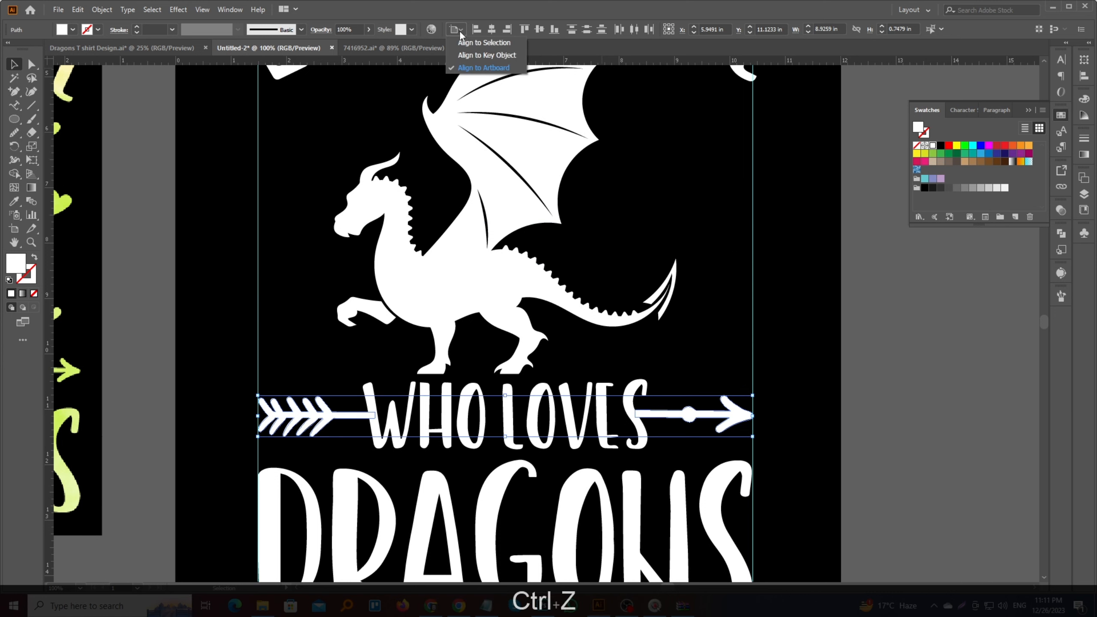
click(478, 43)
click(542, 29)
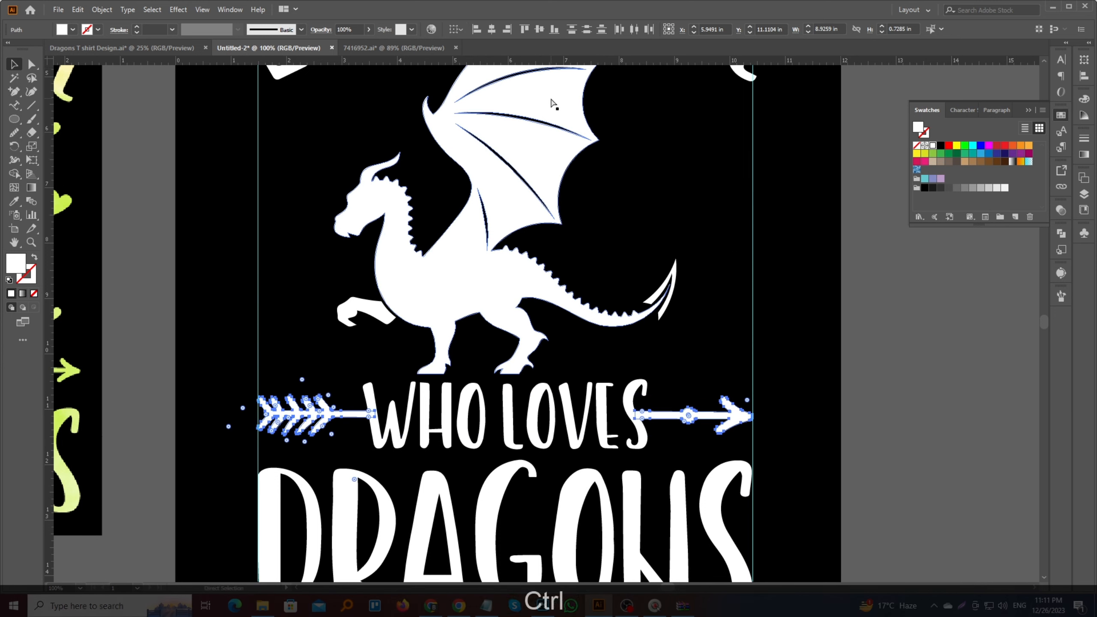
Step: Group the two arrow halves and unite them with the WHO LOVES lettering using Pathfinder
key(ctrl+g)
shift+click(534, 410)
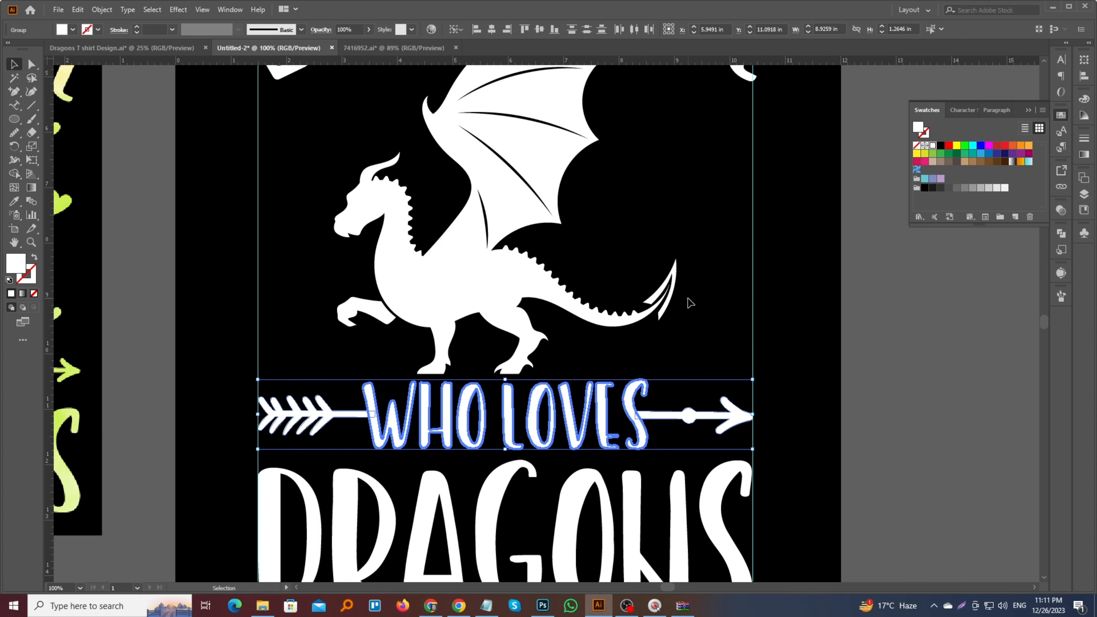
click(666, 382)
drag(600, 368, 669, 429)
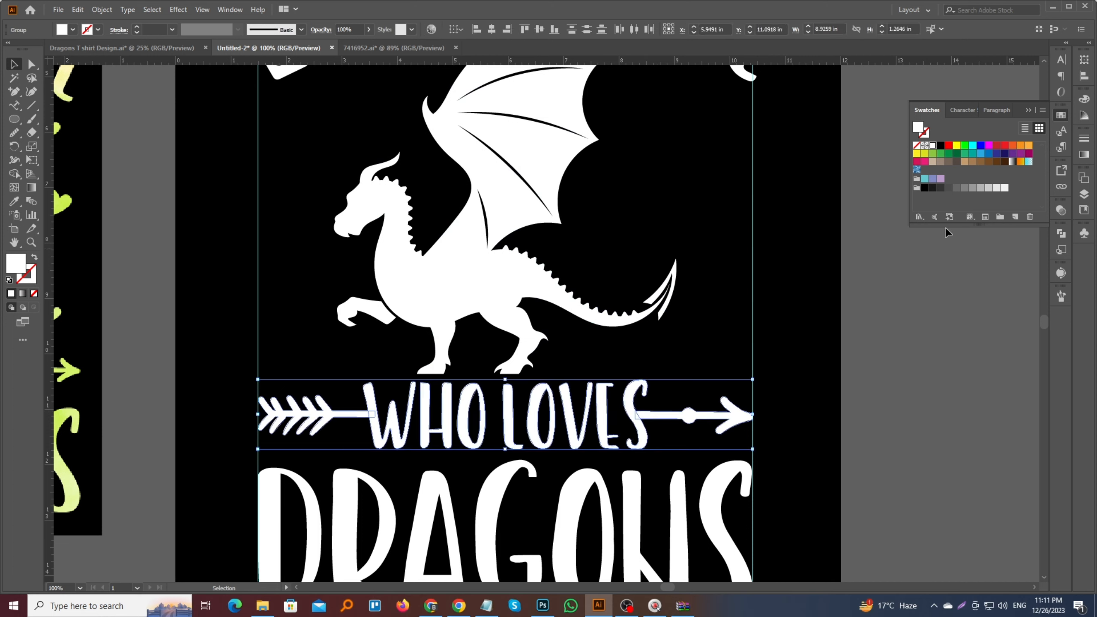
click(1058, 235)
click(928, 258)
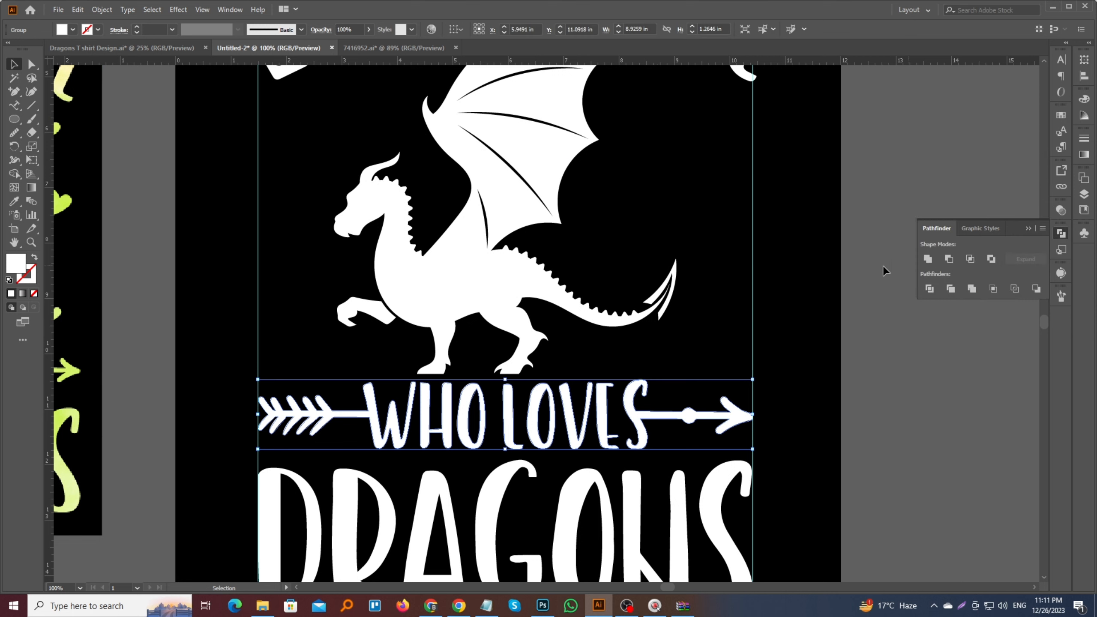
Step: Nudge the united WHO LOVES arrow line slightly down toward DRAGONS
key(Down)
key(Down)
key(Down)
key(Down)
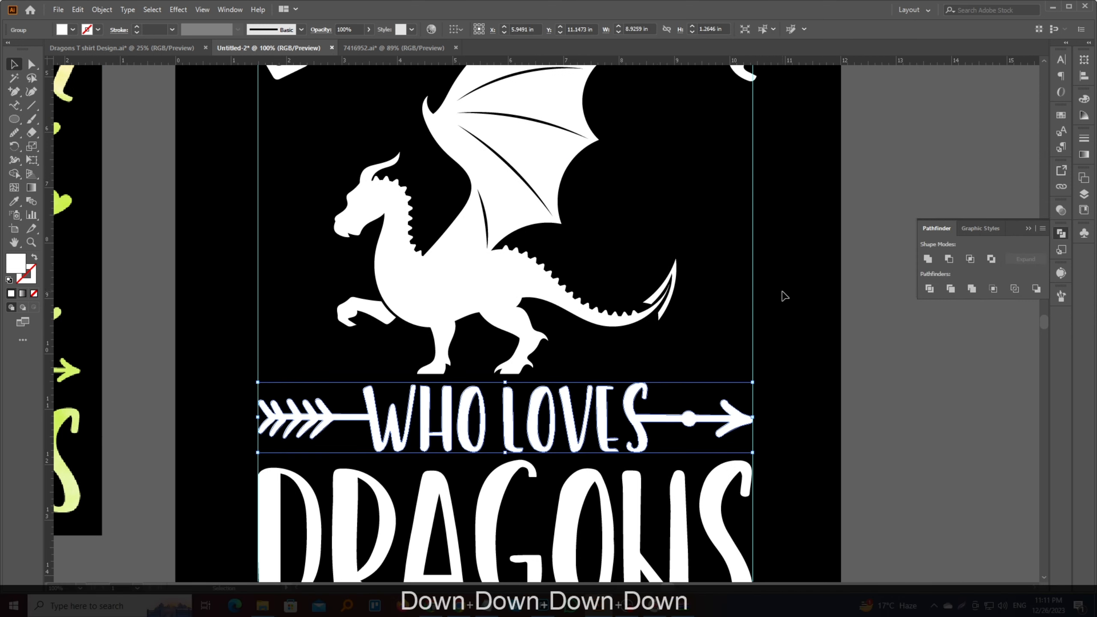
key(Up)
Step: Move DRAGONS straight down a little to widen the gap beneath WHO LOVES
scroll(778, 294, down, 2)
scroll(773, 294, down, 2)
click(572, 369)
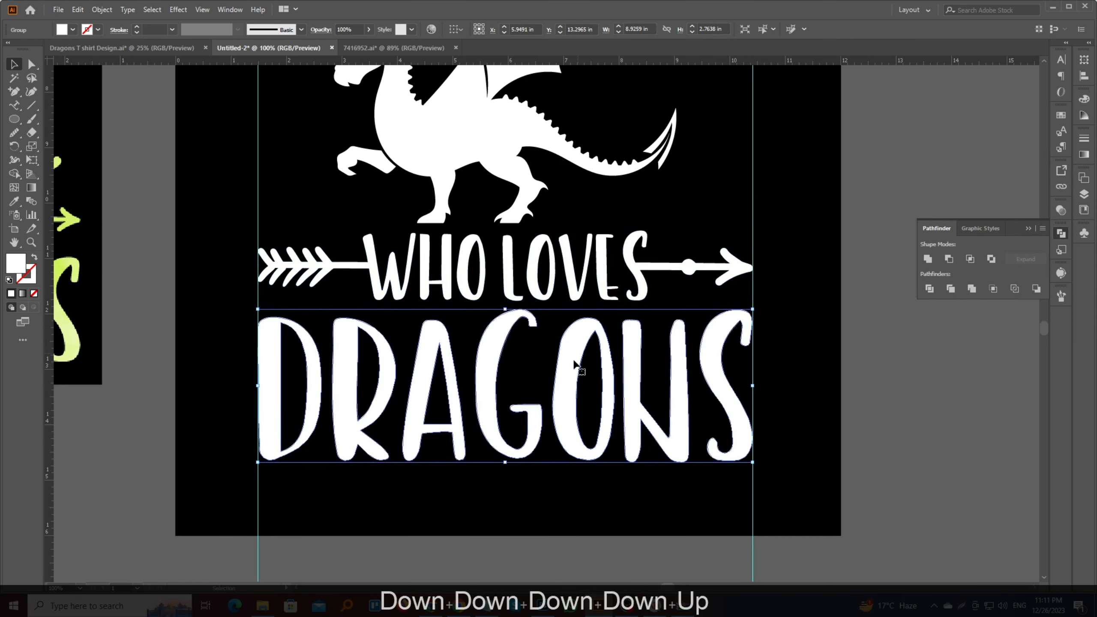
drag(565, 374, 565, 379)
click(559, 281)
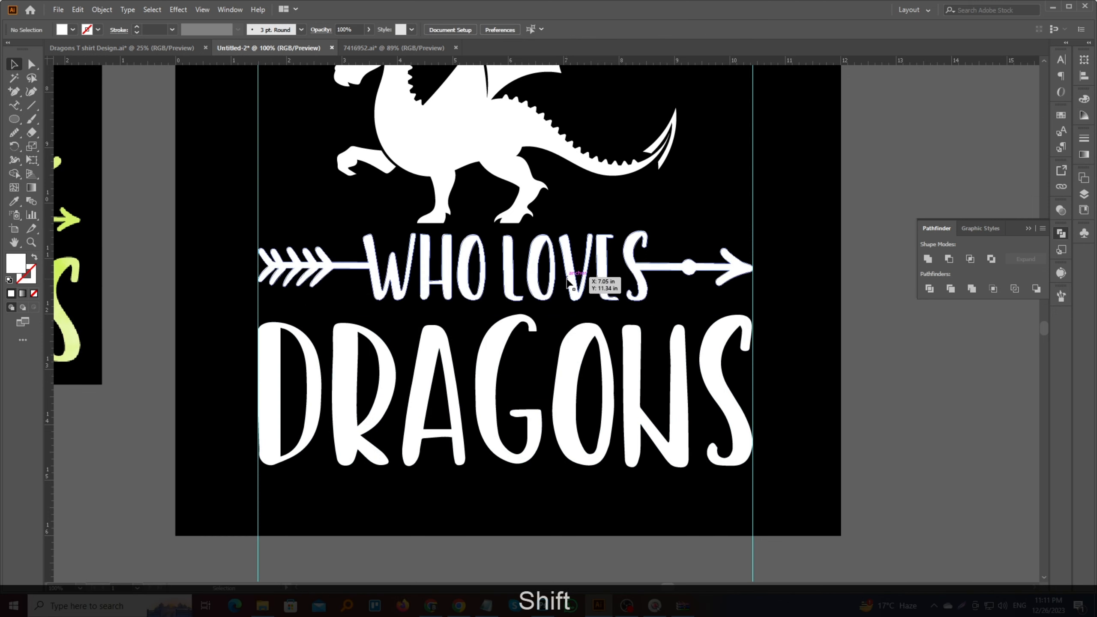
click(567, 281)
Step: Scale the dragon up proportionally from its lower edge to about 6.36 in wide, bringing its feet closer to WHO LOVES
scroll(562, 285, up, 1)
click(516, 276)
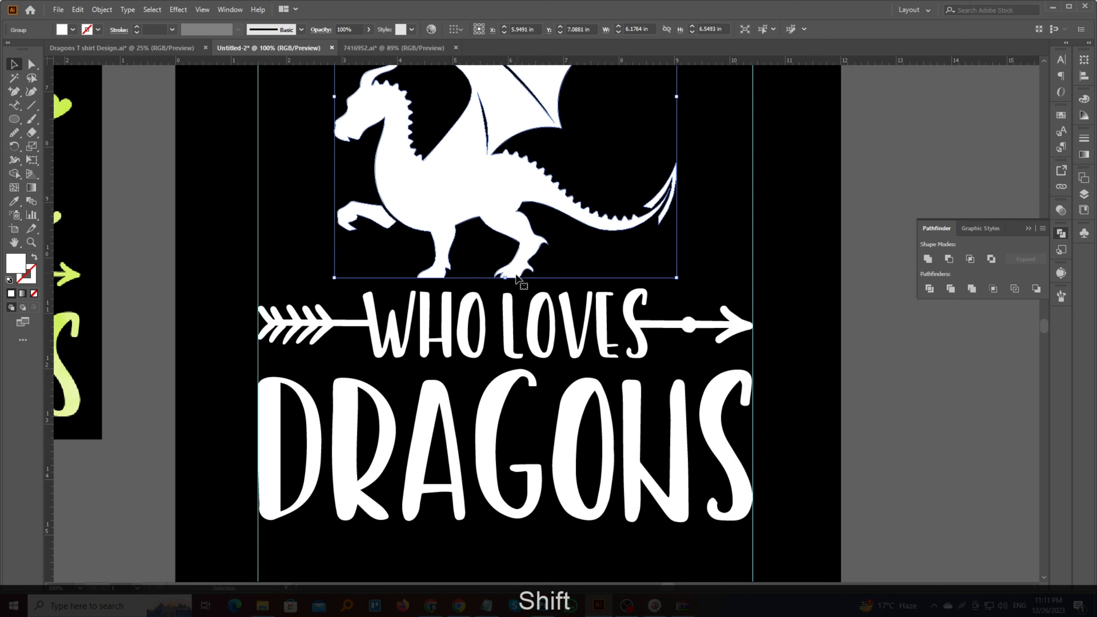
drag(507, 279, 509, 289)
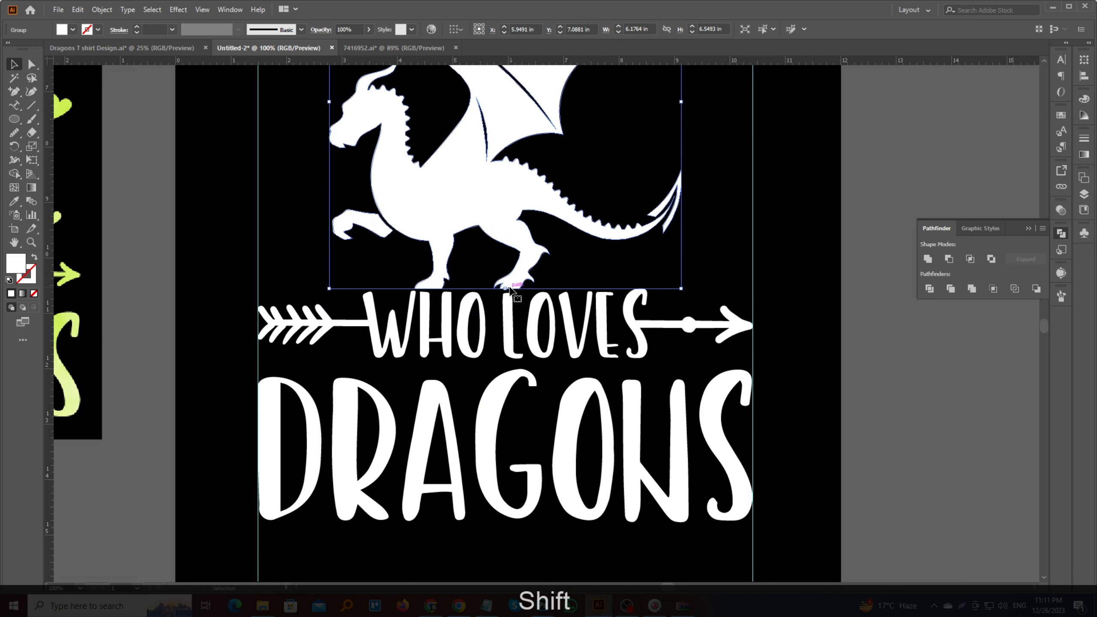
scroll(511, 287, down, 1)
scroll(512, 288, up, 1)
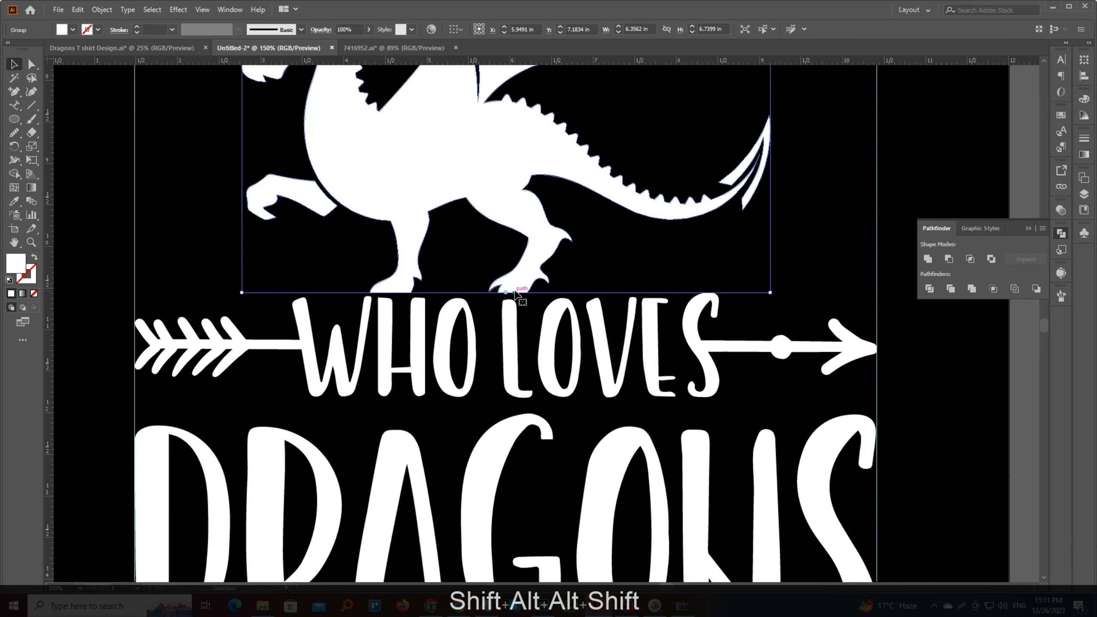
Step: Nudge the arched JUST A GIRL lettering up slightly and select the dragon
scroll(518, 292, down, 2)
scroll(518, 292, up, 3)
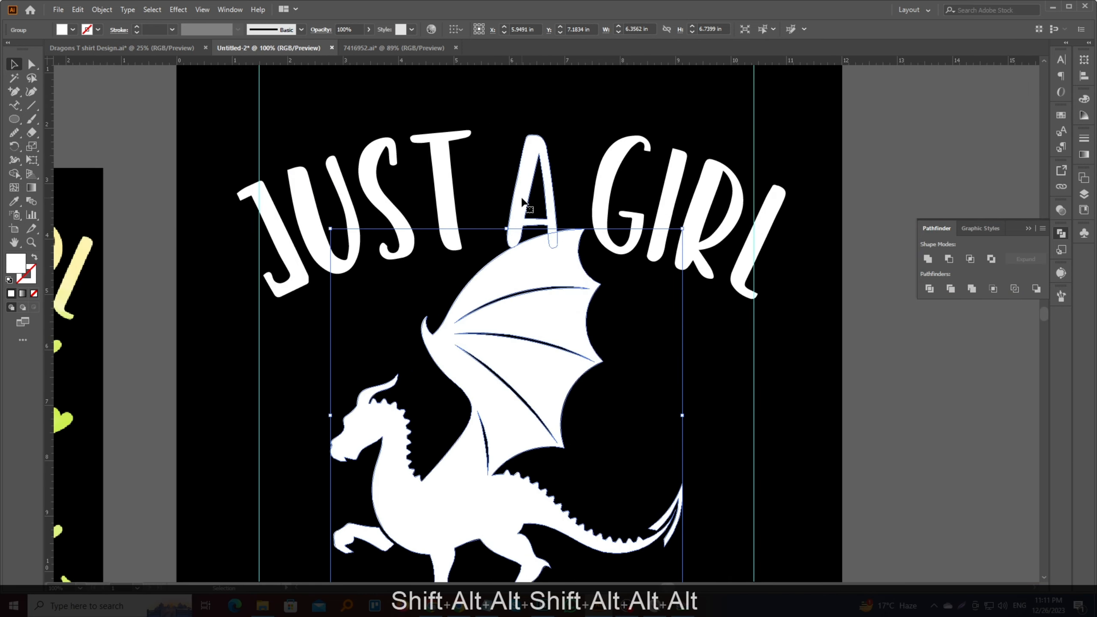
click(522, 199)
key(Up)
click(559, 325)
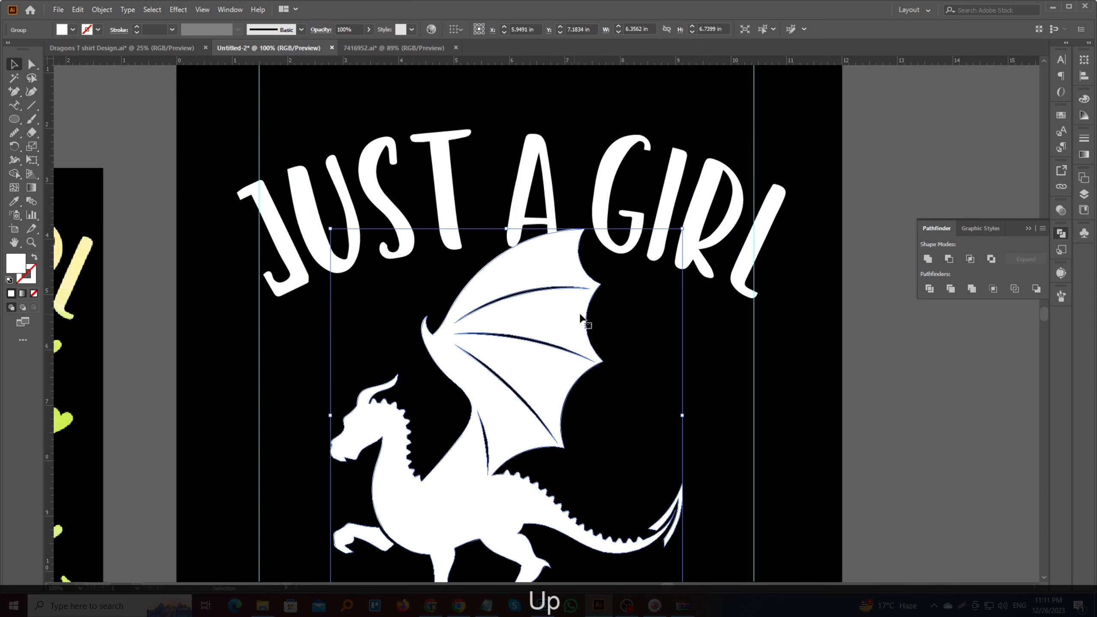
key(ctrl)
click(102, 9)
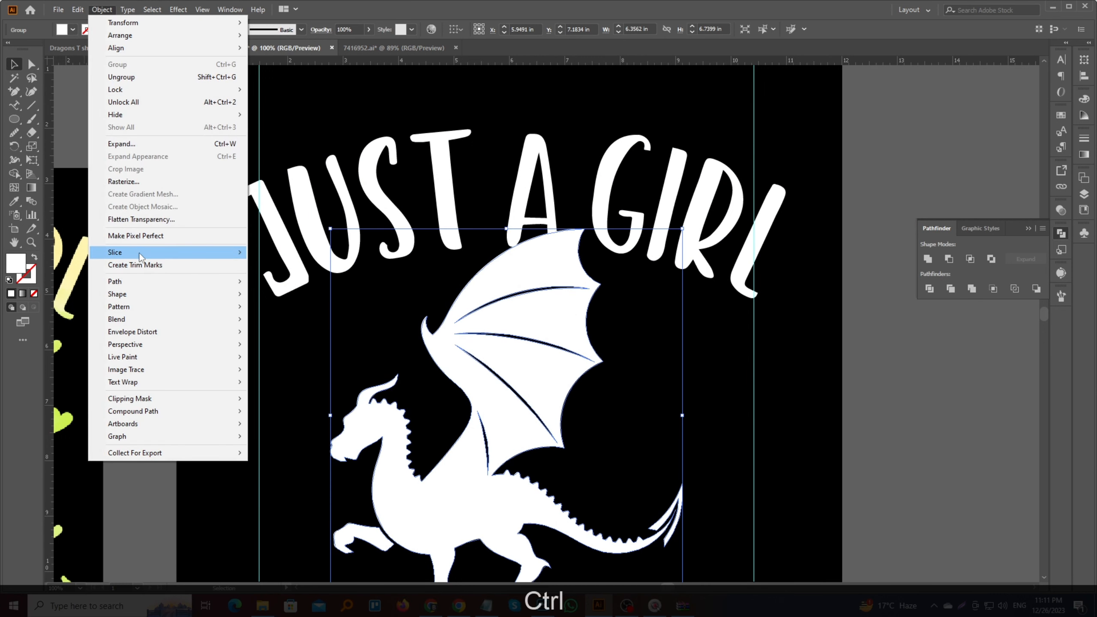
mouse_move(138, 281)
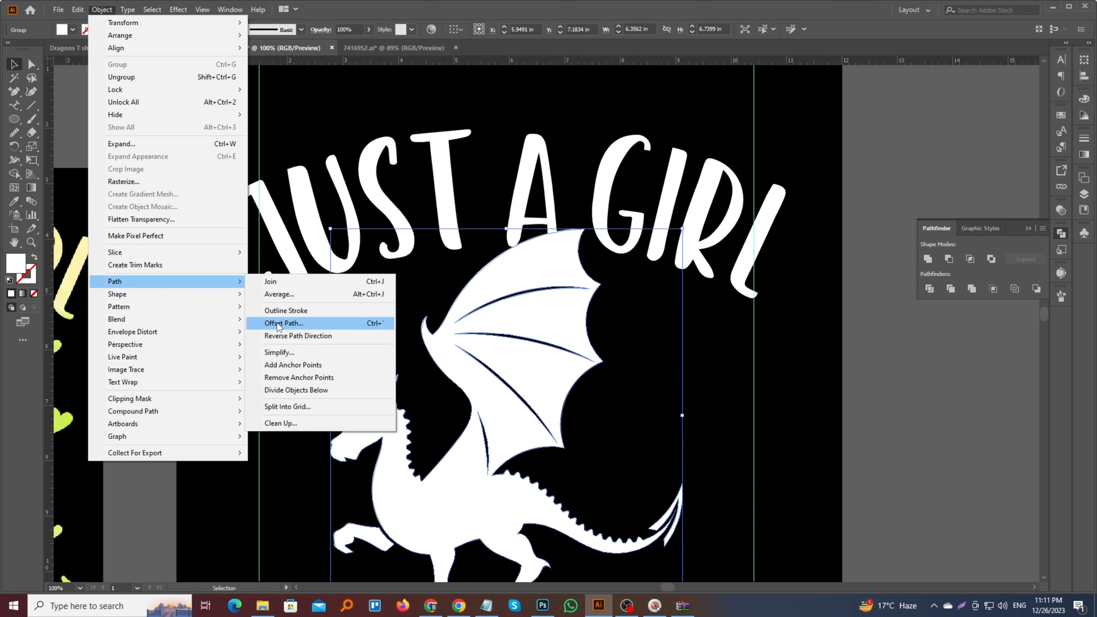
click(285, 332)
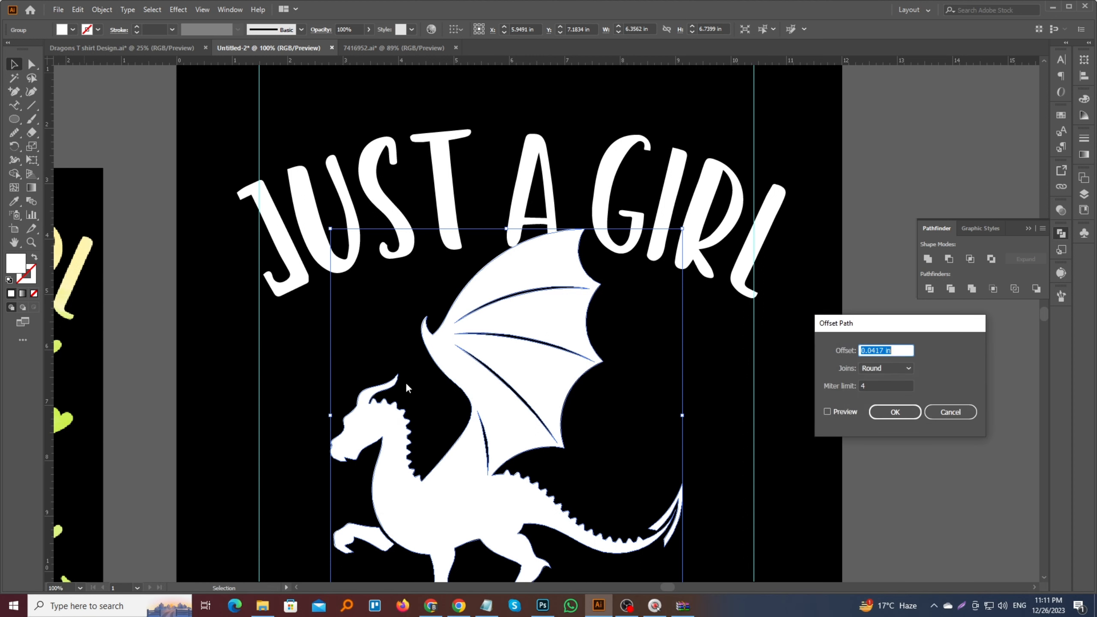
click(941, 416)
Step: Switch the ruler units to pixels and offset the dragon's path by 6 px with round joins
right_click(624, 61)
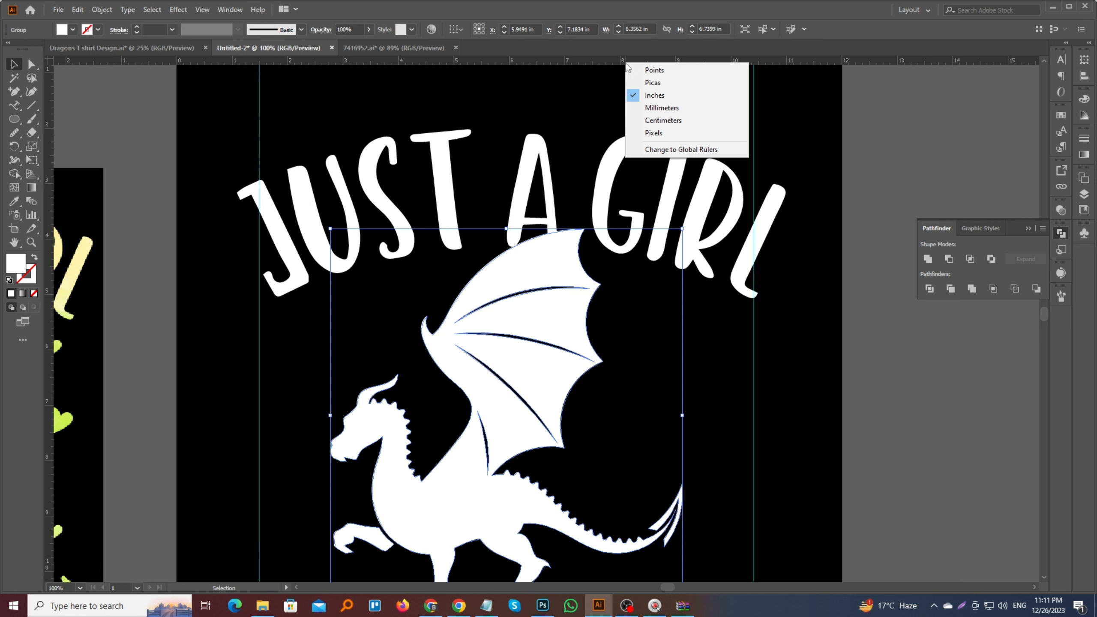
click(654, 133)
click(102, 9)
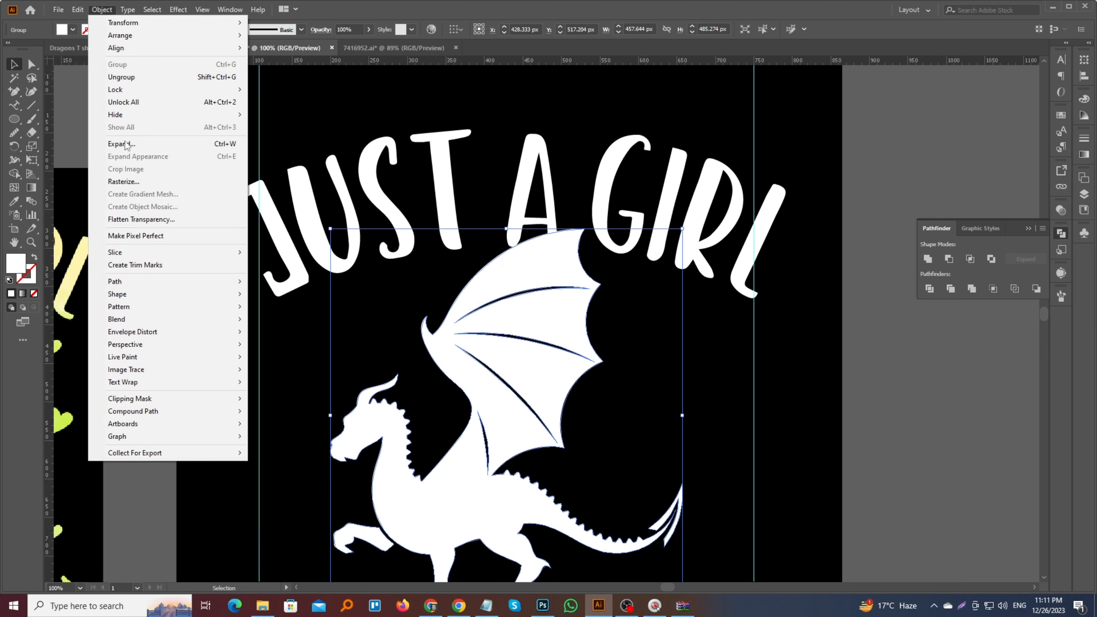
mouse_move(119, 281)
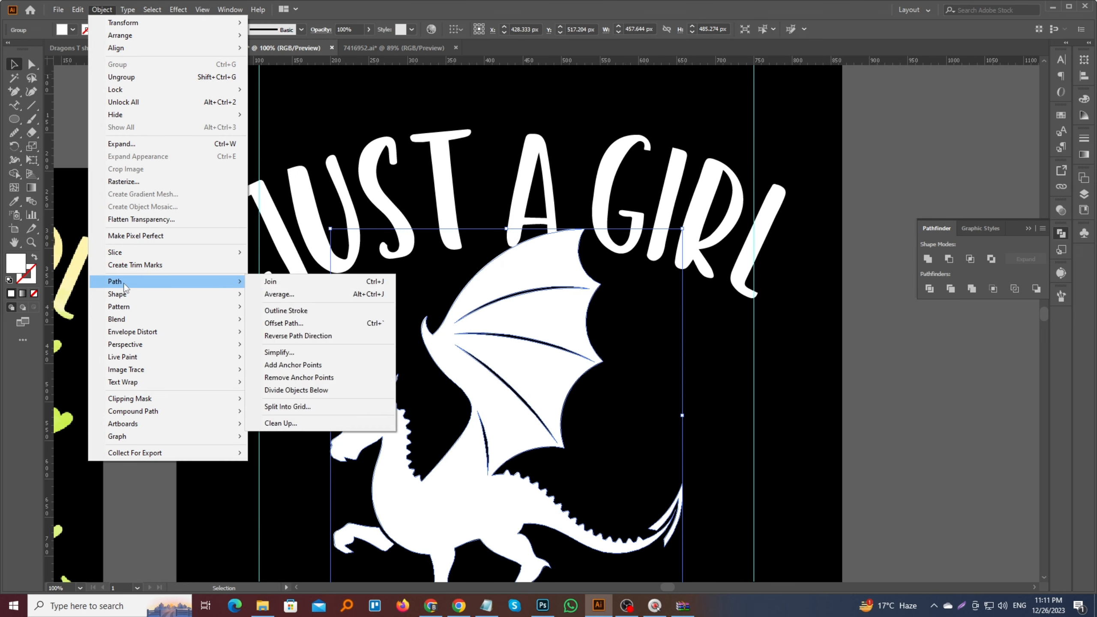
click(282, 318)
click(827, 412)
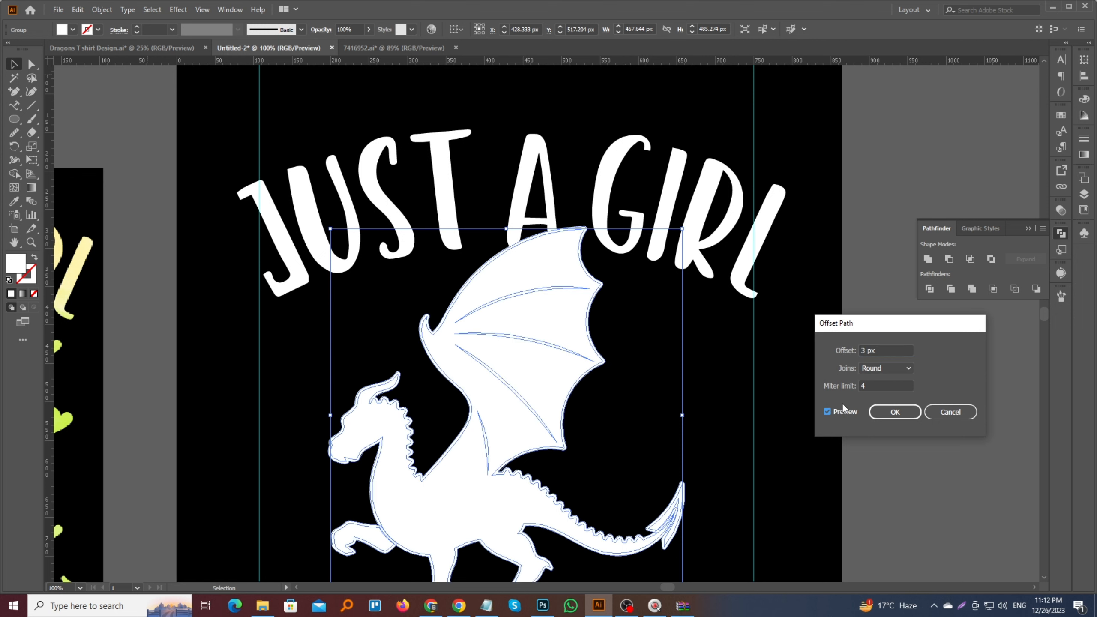
key(Up)
key(Up)
key(Up)
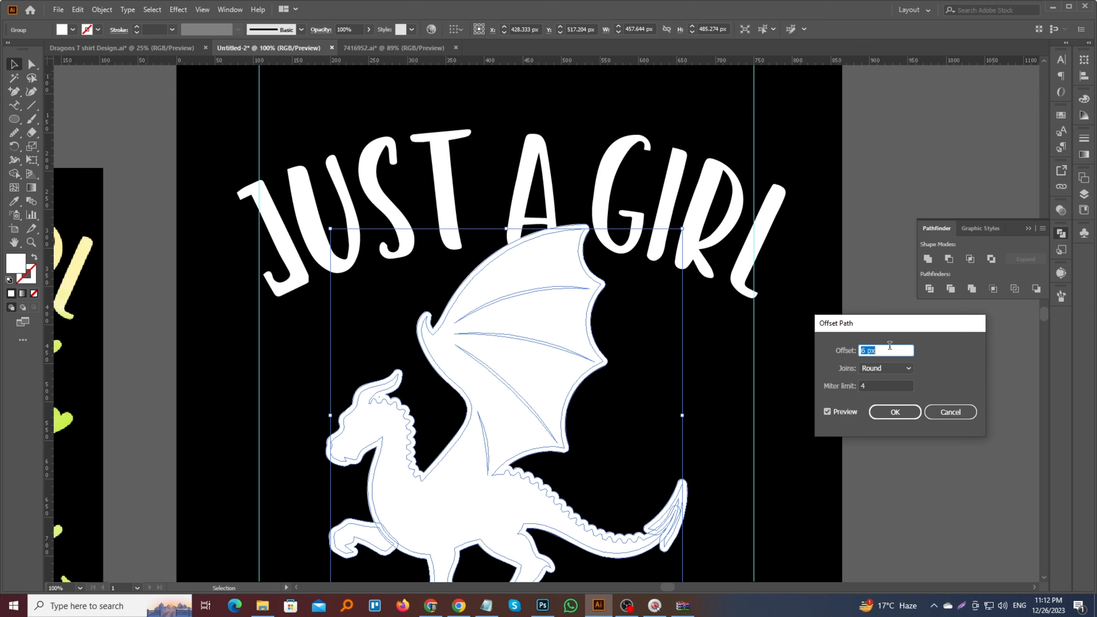
click(893, 412)
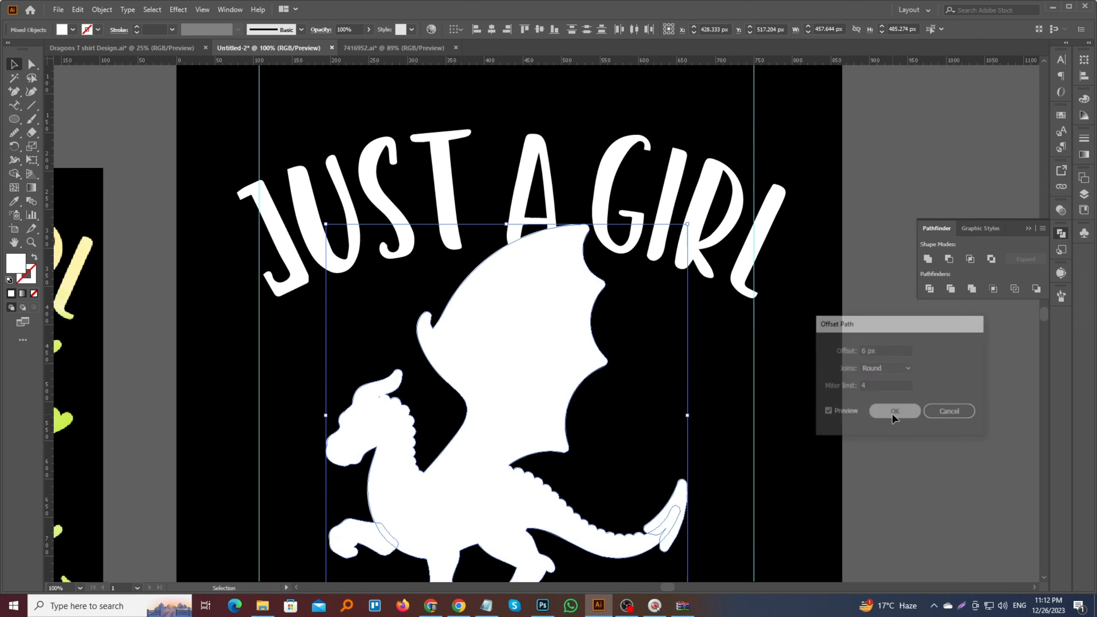
Step: Unite the pieces of the dragon's offset outline into one shape and cut it to the clipboard
click(930, 261)
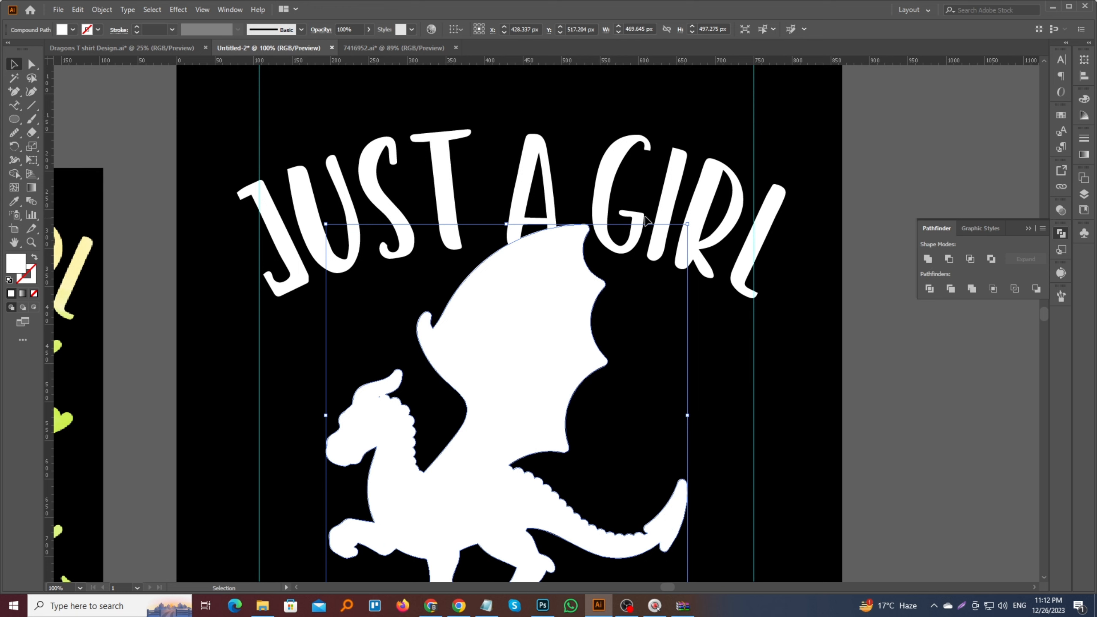
key(ctrl+x)
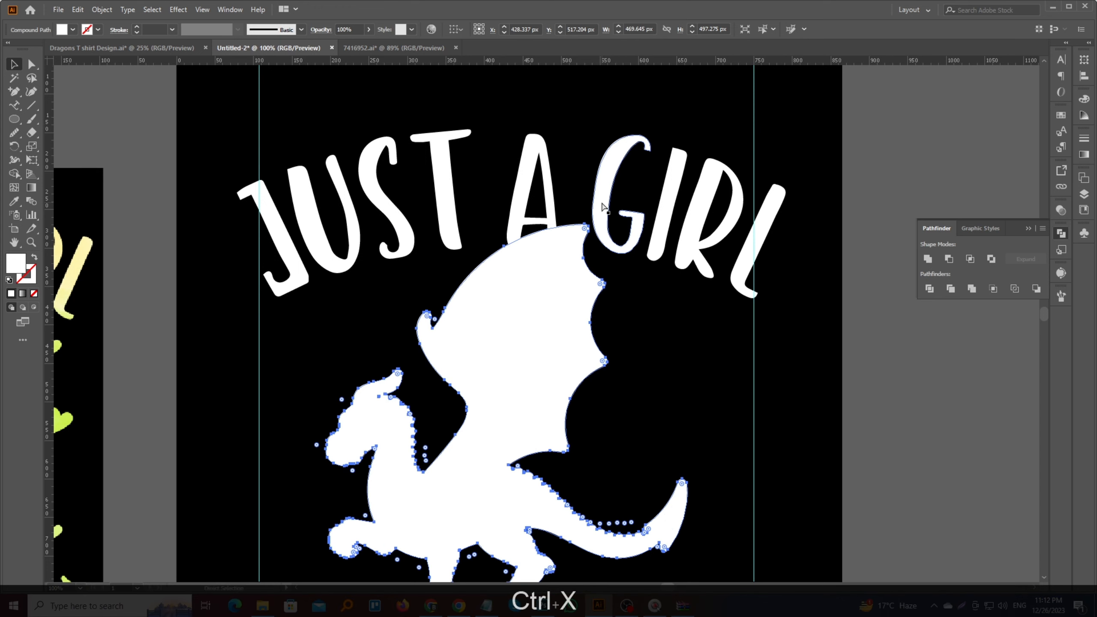
Step: Ungroup the JUST A GIRL lettering and turn its letters into one compound path
click(604, 206)
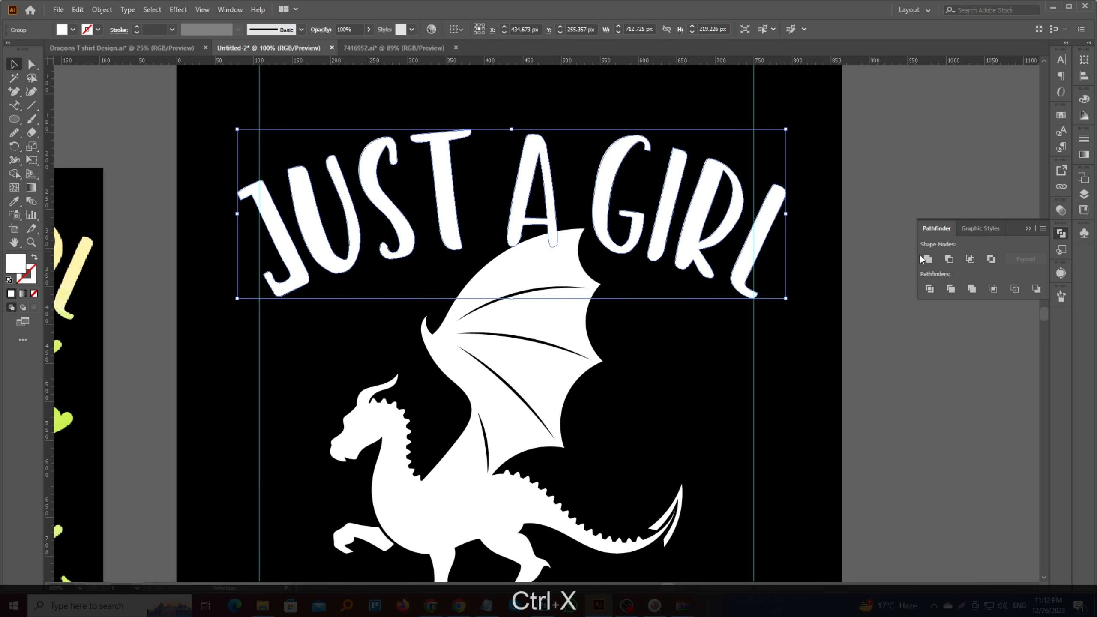
key(ctrl+KP_8)
key(ctrl+z)
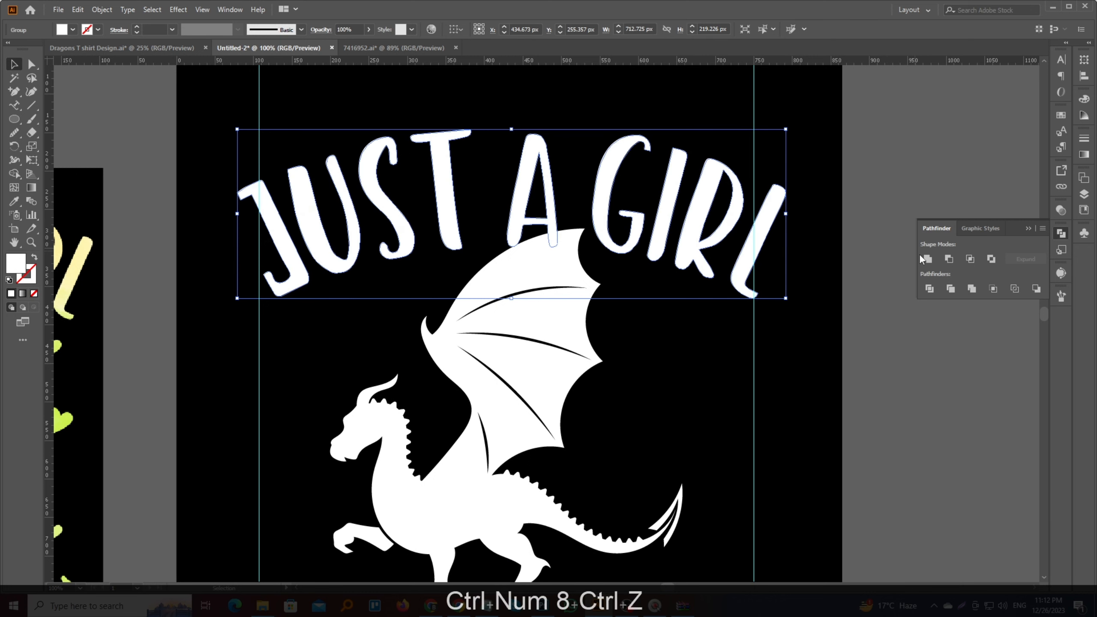
right_click(824, 259)
click(871, 353)
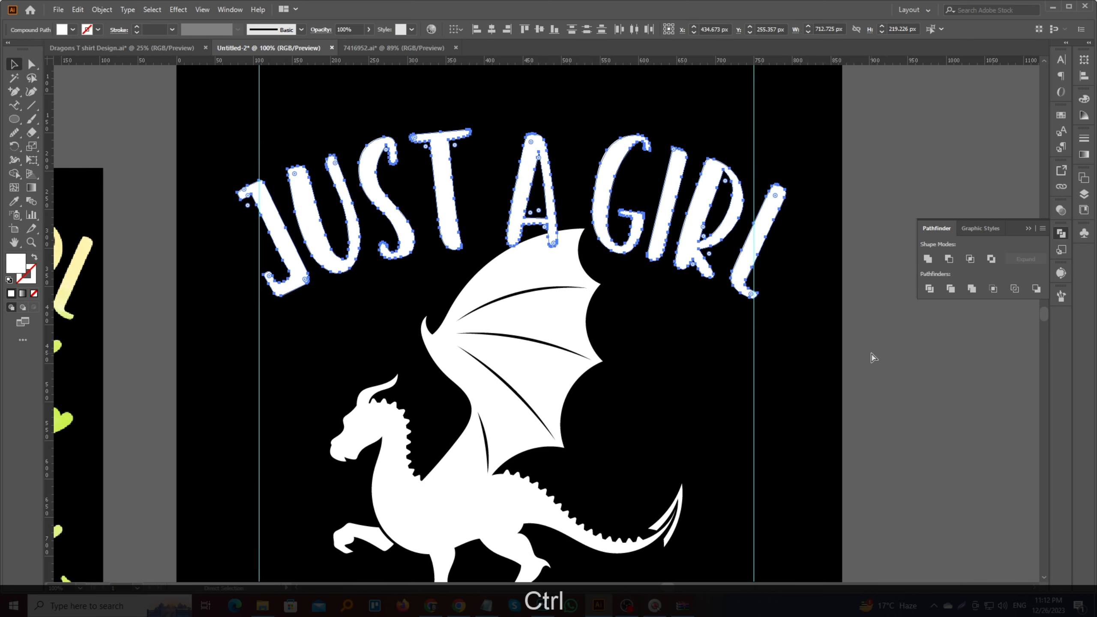
key(ctrl+KP_8)
Step: Paste the dragon outline in place in front and subtract it from JUST A GIRL with Minus Front, then deselect
key(ctrl+f)
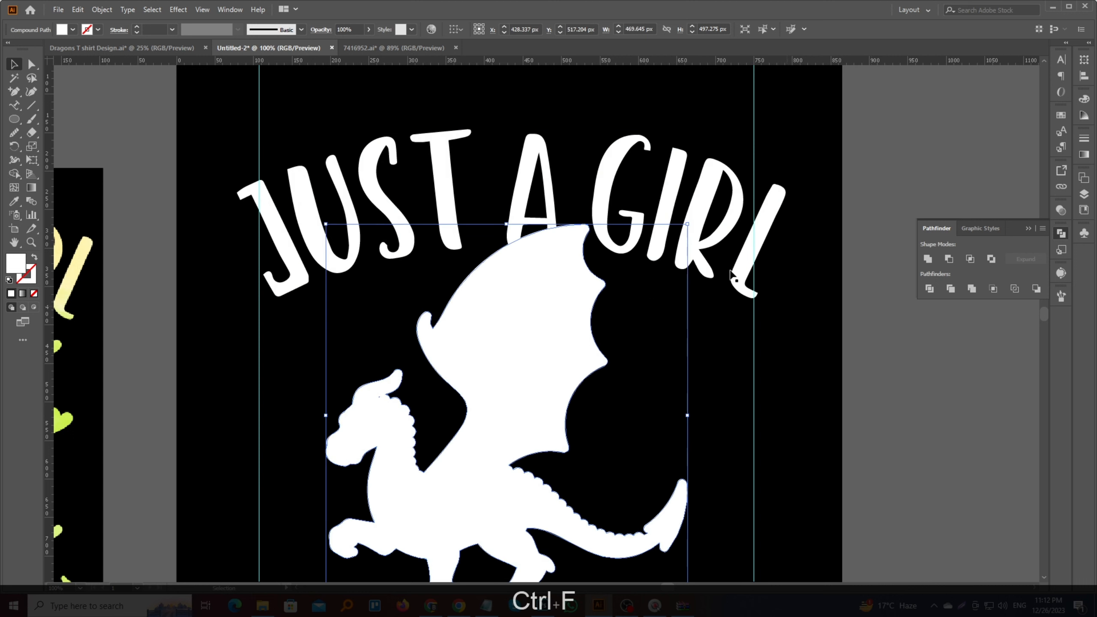
shift+click(595, 195)
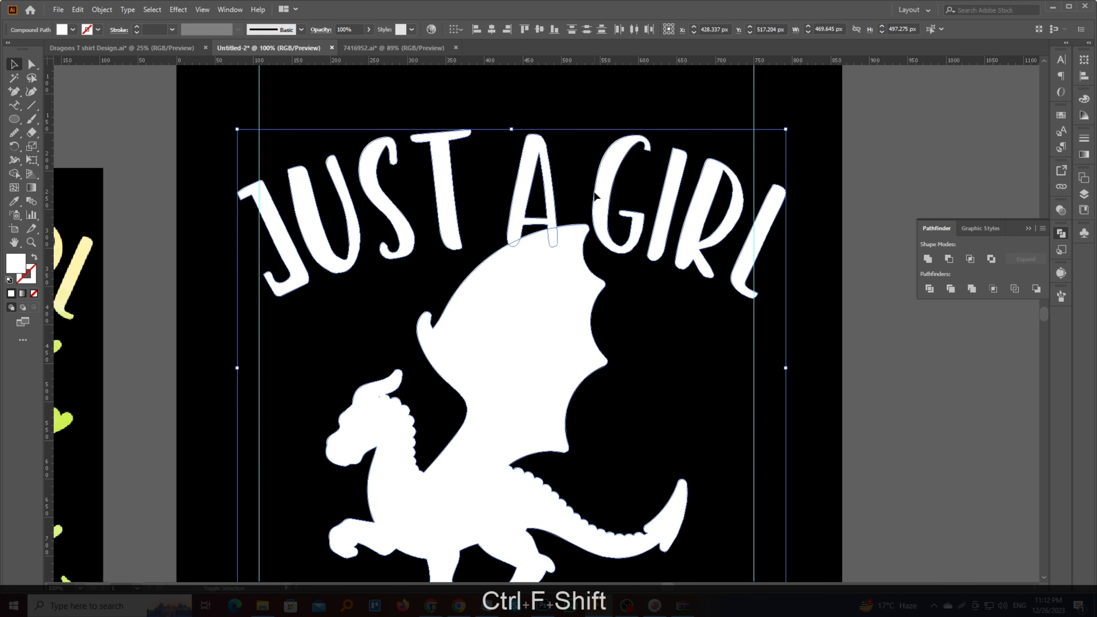
click(948, 259)
alt+scroll(635, 354, down, 2)
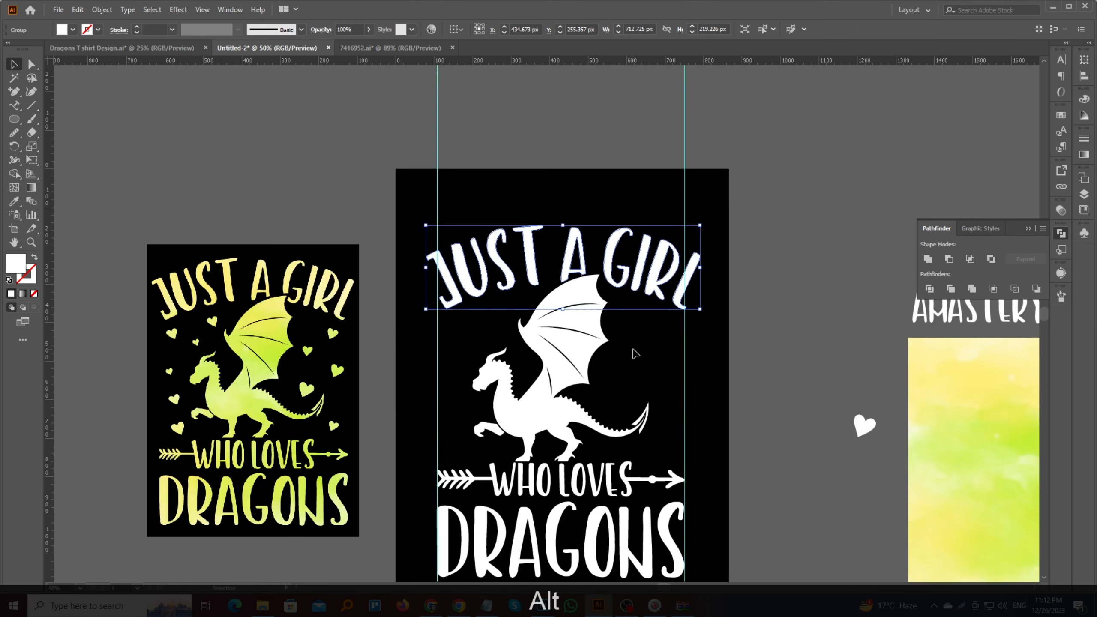
click(634, 354)
scroll(632, 350, down, 2)
alt+scroll(546, 272, up, 3)
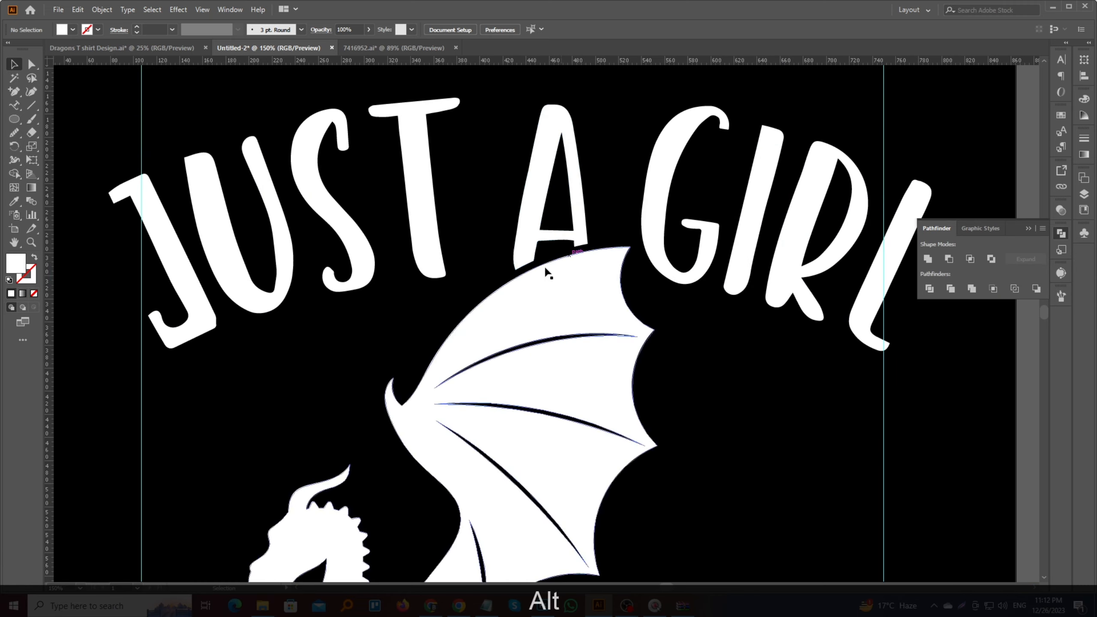
alt+scroll(546, 272, down, 2)
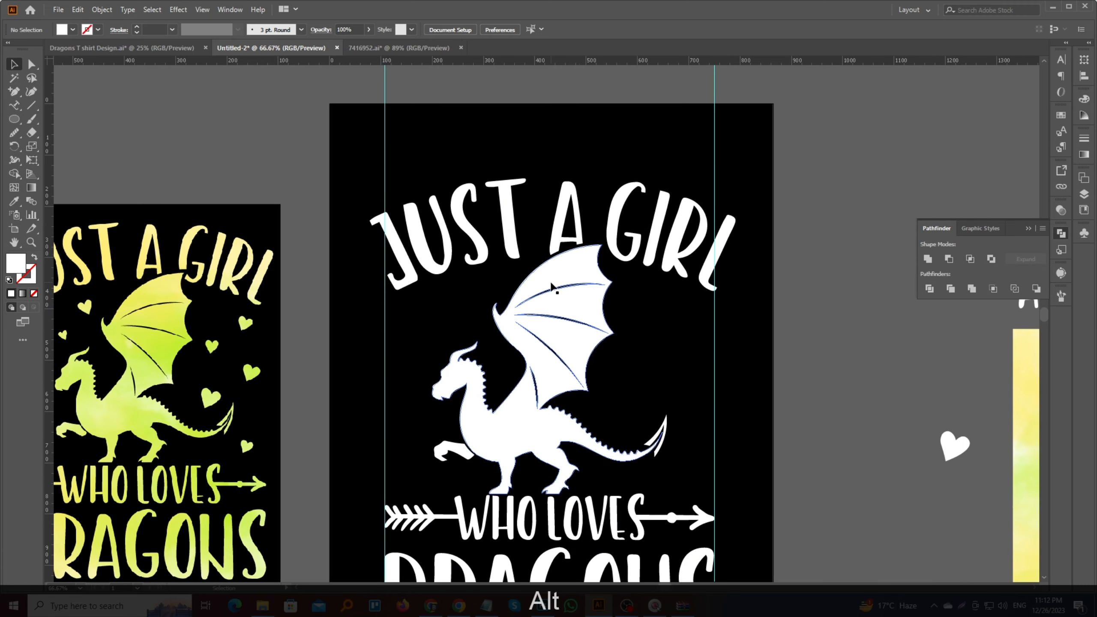
scroll(552, 287, down, 1)
Step: Place a copy of the loose heart just below the dragon's tail tip, scaled down to about 46 px wide
click(950, 413)
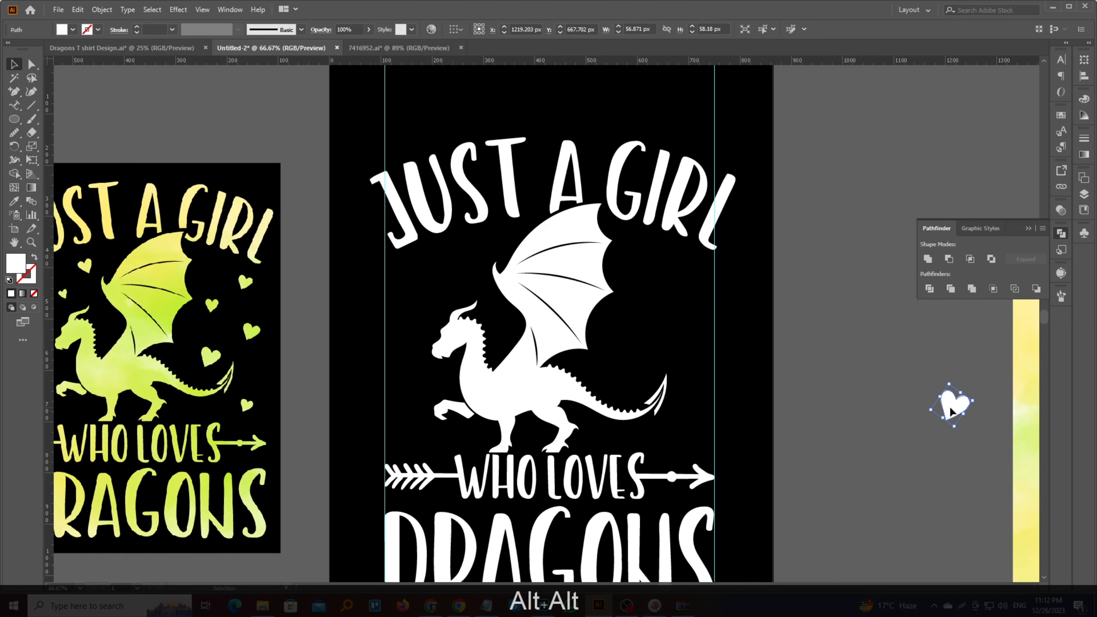
drag(950, 412, 695, 412)
scroll(679, 431, up, 2)
scroll(678, 430, up, 1)
scroll(697, 414, down, 3)
scroll(697, 414, down, 1)
scroll(698, 416, up, 1)
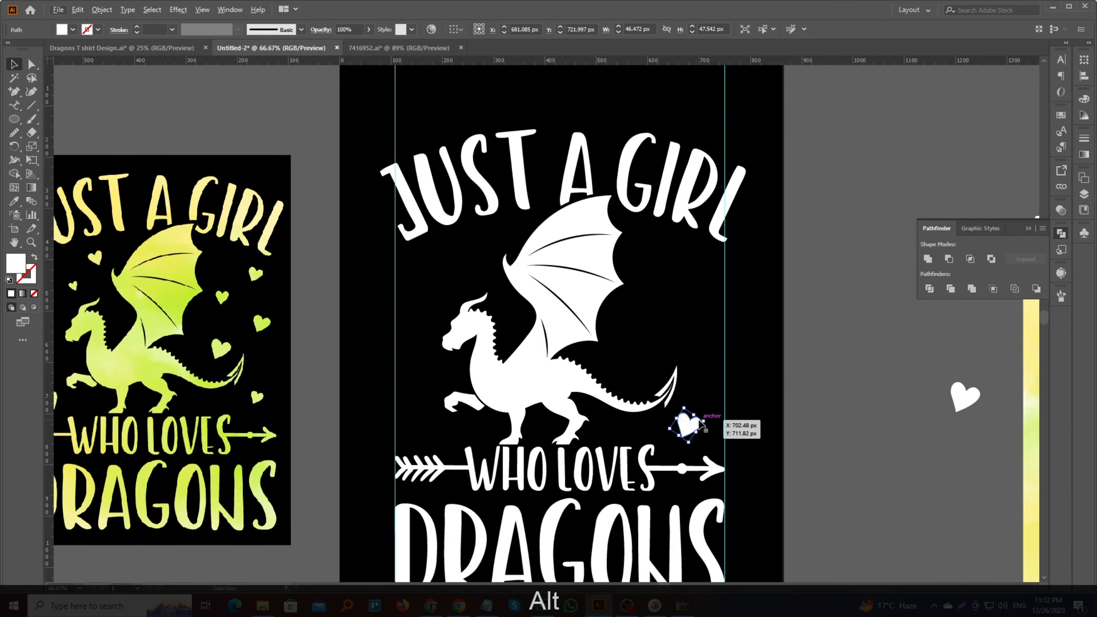
Step: Place a tilted heart copy above the dragon's tail and another about 45 px wide further out, near the right guide
drag(687, 426, 648, 358)
drag(653, 345, 659, 370)
drag(652, 357, 735, 315)
scroll(706, 332, up, 2)
scroll(735, 313, down, 2)
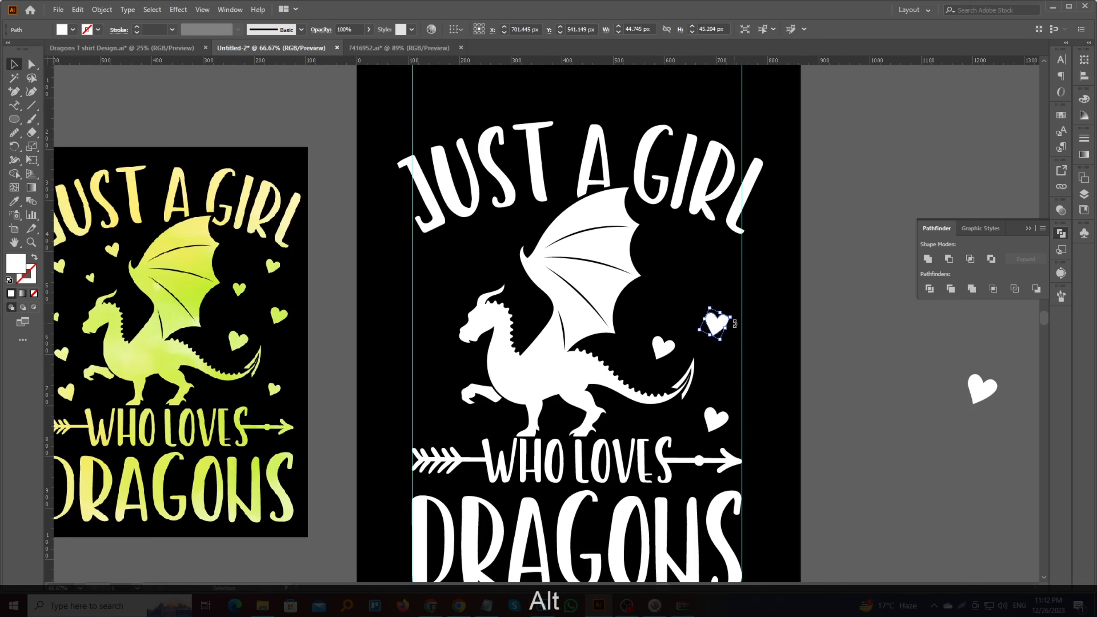
Step: Copy the heart nearest the right guide up beside the dragon's wing and reflect the copy vertically
scroll(712, 333, up, 2)
scroll(707, 341, up, 1)
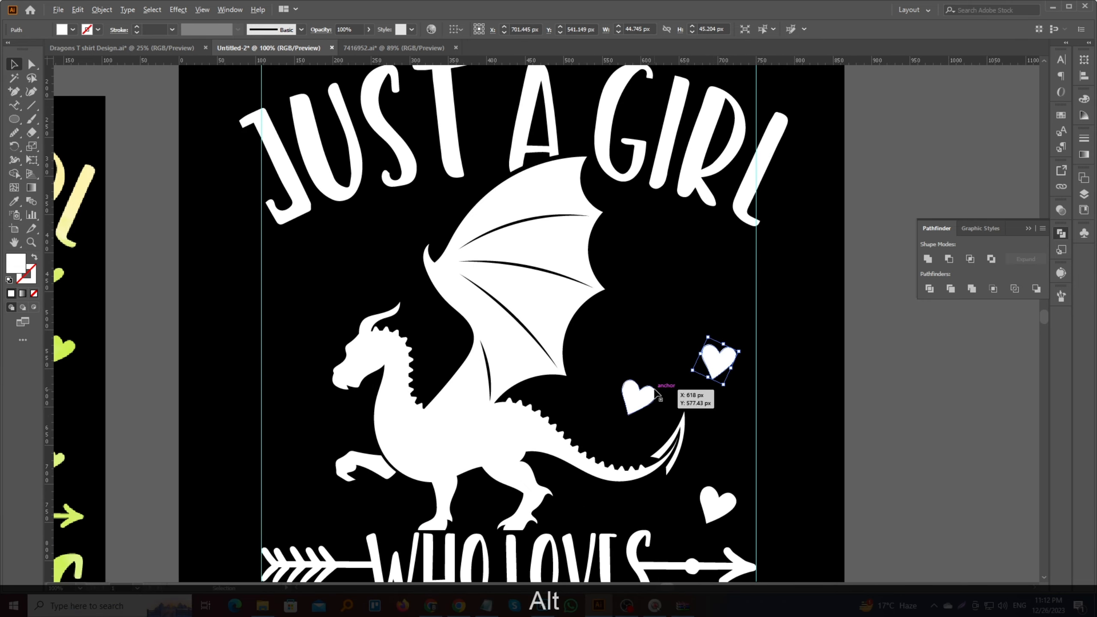
scroll(657, 392, down, 1)
drag(696, 370, 656, 336)
right_click(658, 338)
mouse_move(693, 521)
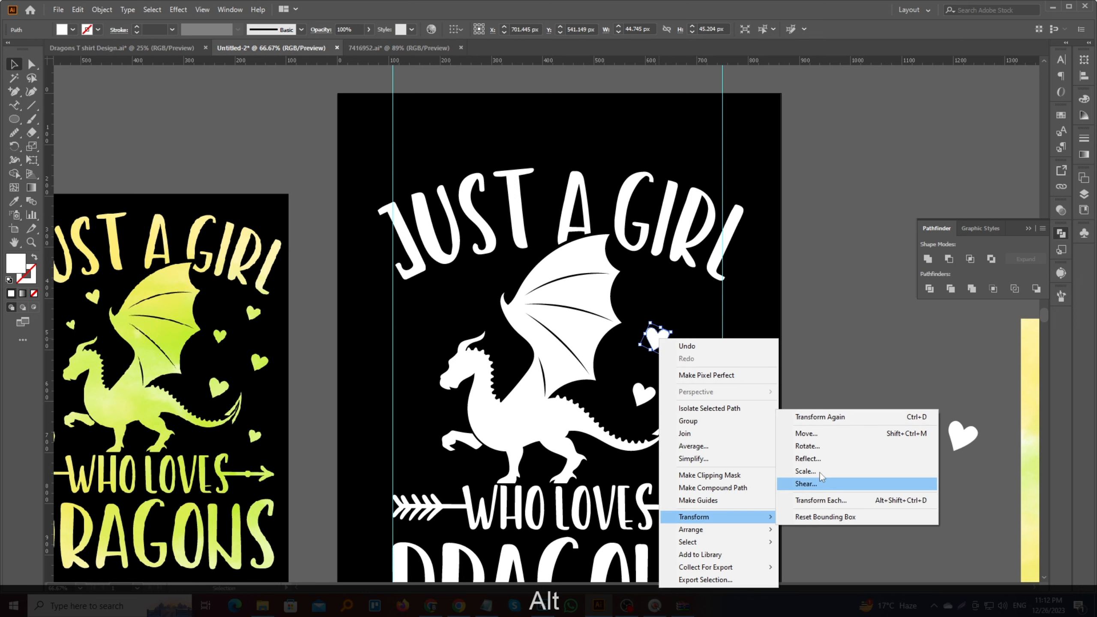
click(818, 458)
click(562, 378)
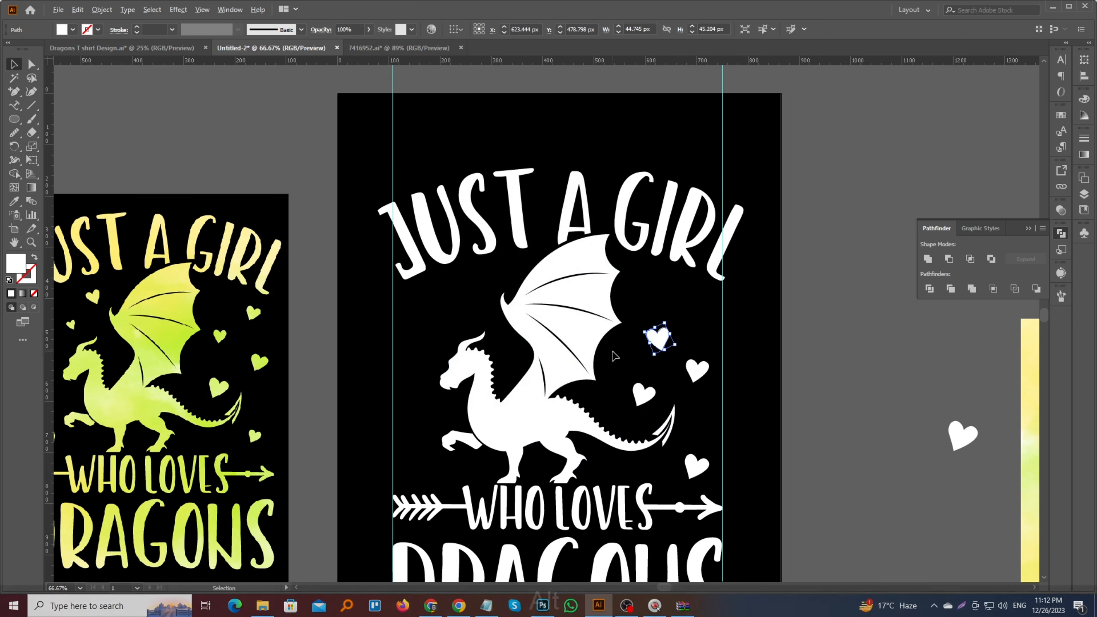
Step: Shrink the reflected heart to about 30 px wide and place an enlarged, tilted copy of it below the L of GIRL
scroll(661, 346, up, 2)
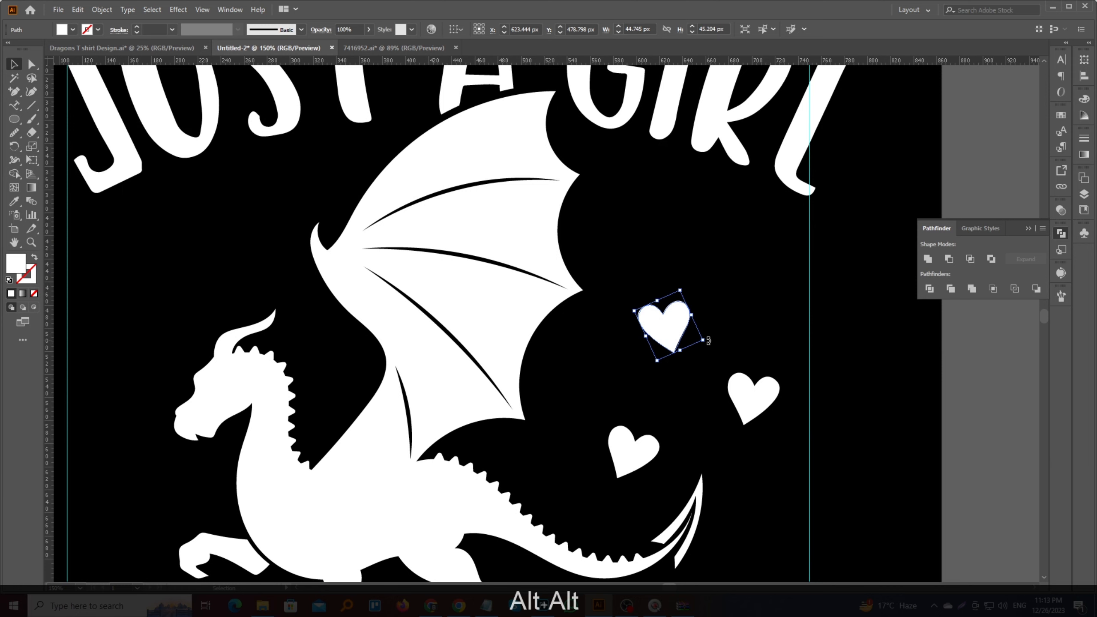
drag(708, 341, 696, 359)
drag(673, 298, 718, 249)
scroll(665, 335, down, 2)
click(671, 355)
scroll(683, 368, up, 1)
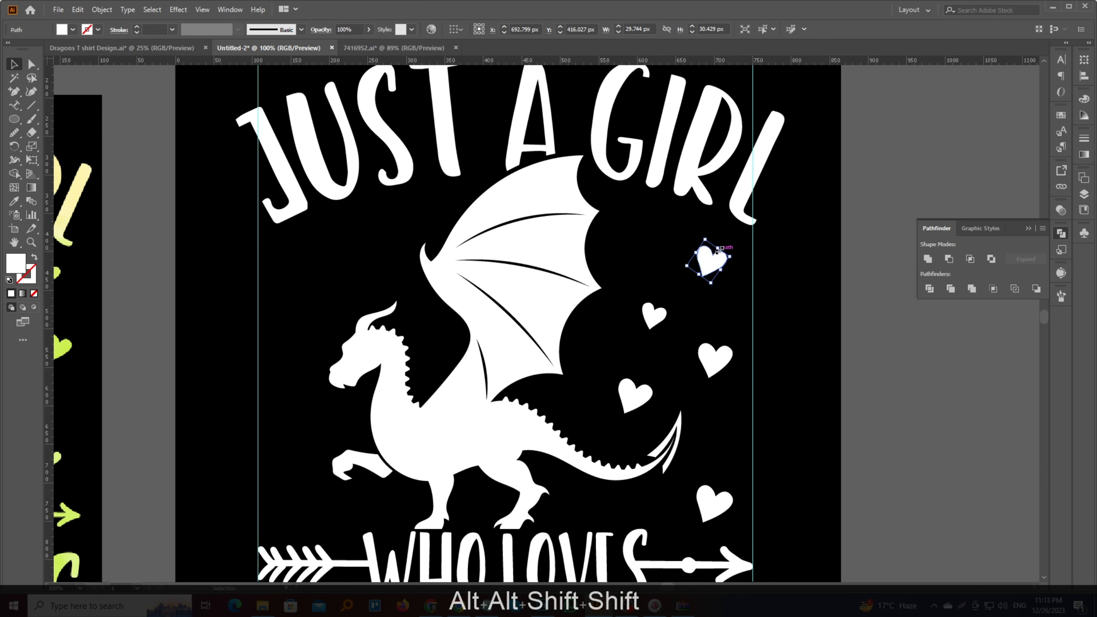
scroll(718, 250, down, 3)
click(760, 308)
scroll(760, 308, up, 1)
scroll(797, 348, up, 1)
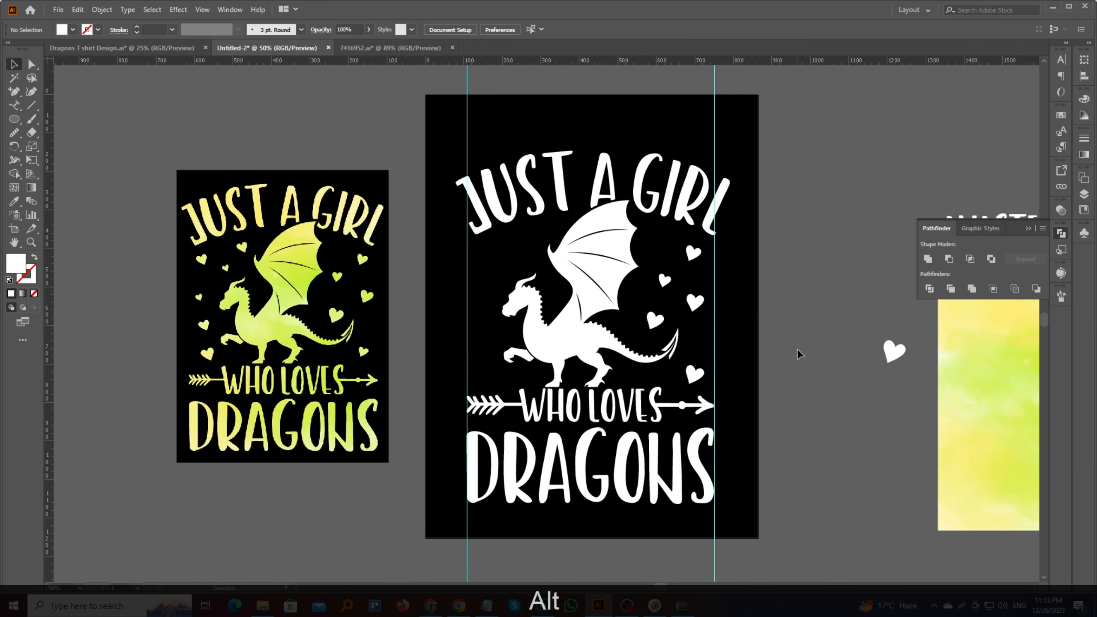
Step: Make a vertically reflected copy of the heart below the tail tip and move it straight across to below the dragon's front claw
scroll(664, 362, up, 1)
click(702, 380)
right_click(701, 380)
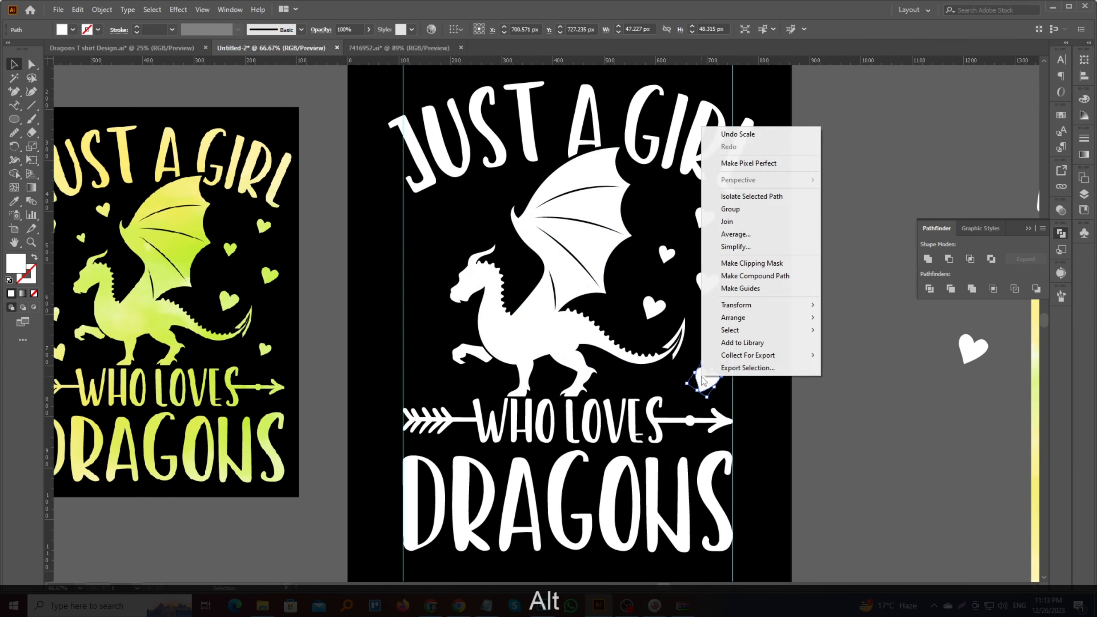
mouse_move(826, 333)
click(849, 346)
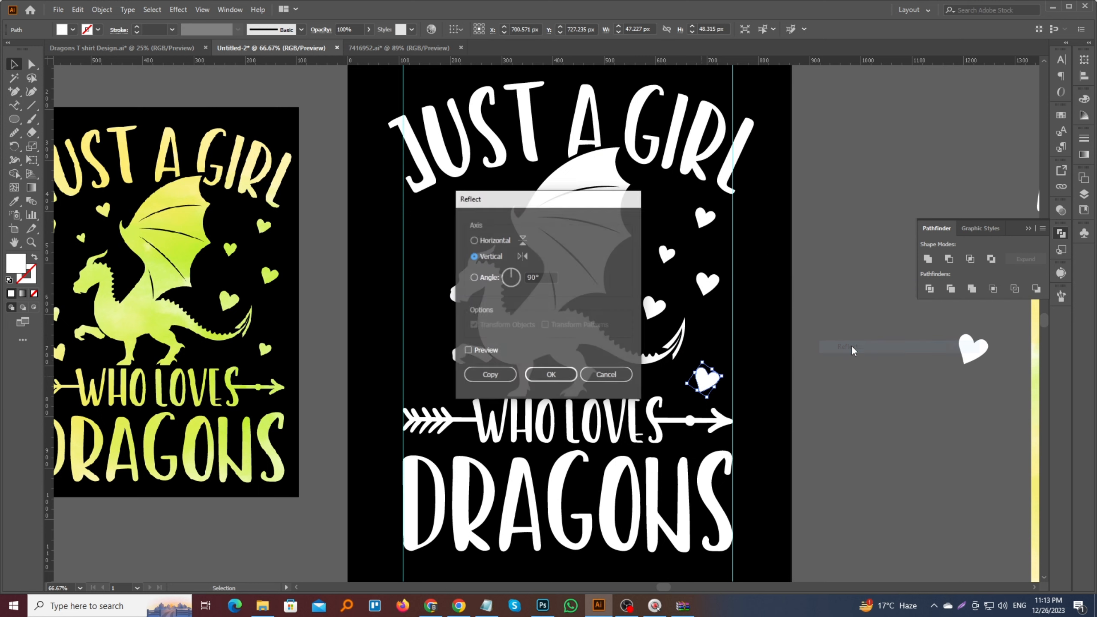
click(490, 374)
click(766, 385)
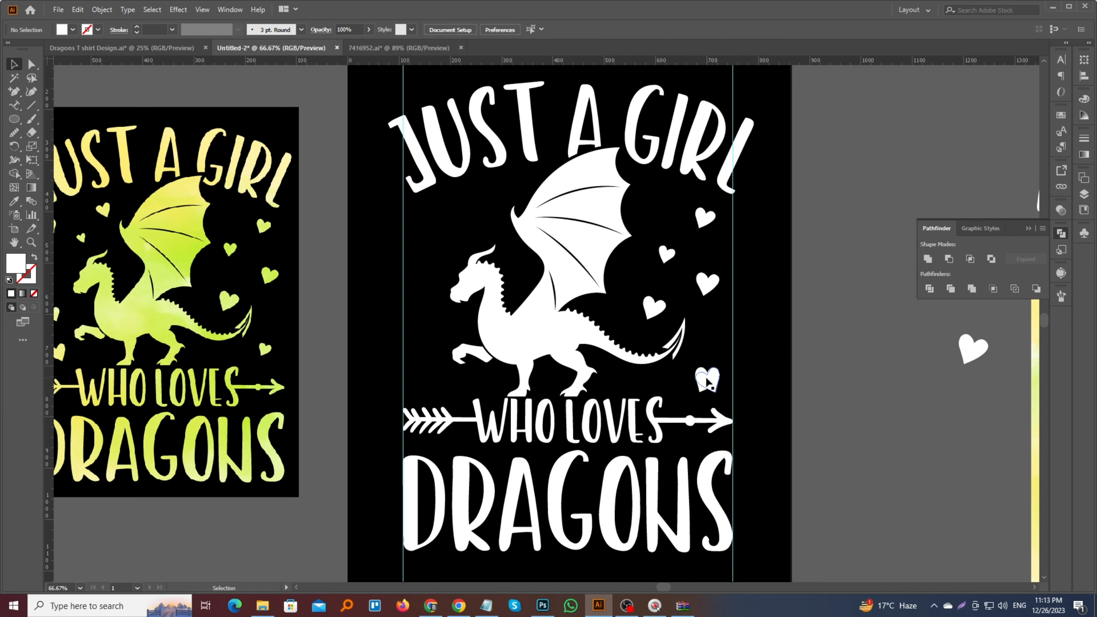
drag(707, 380, 435, 380)
Step: Copy the heart below the front claw to a spot just above it and scale the copy to about 33 px wide
scroll(476, 365, down, 1)
scroll(279, 358, up, 1)
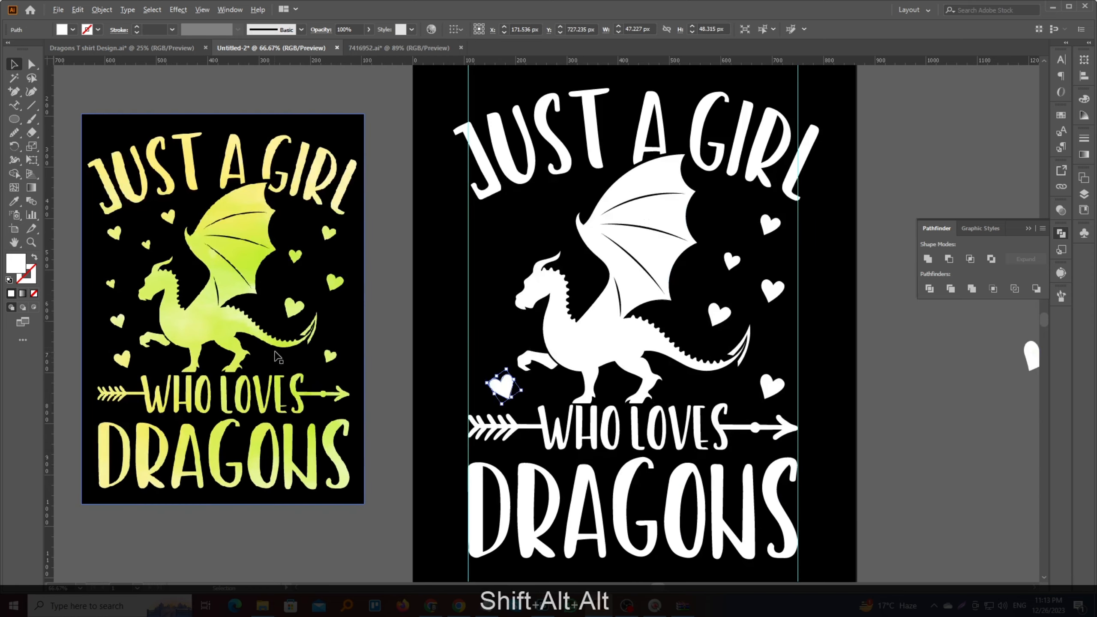
drag(504, 386, 499, 332)
scroll(497, 332, up, 1)
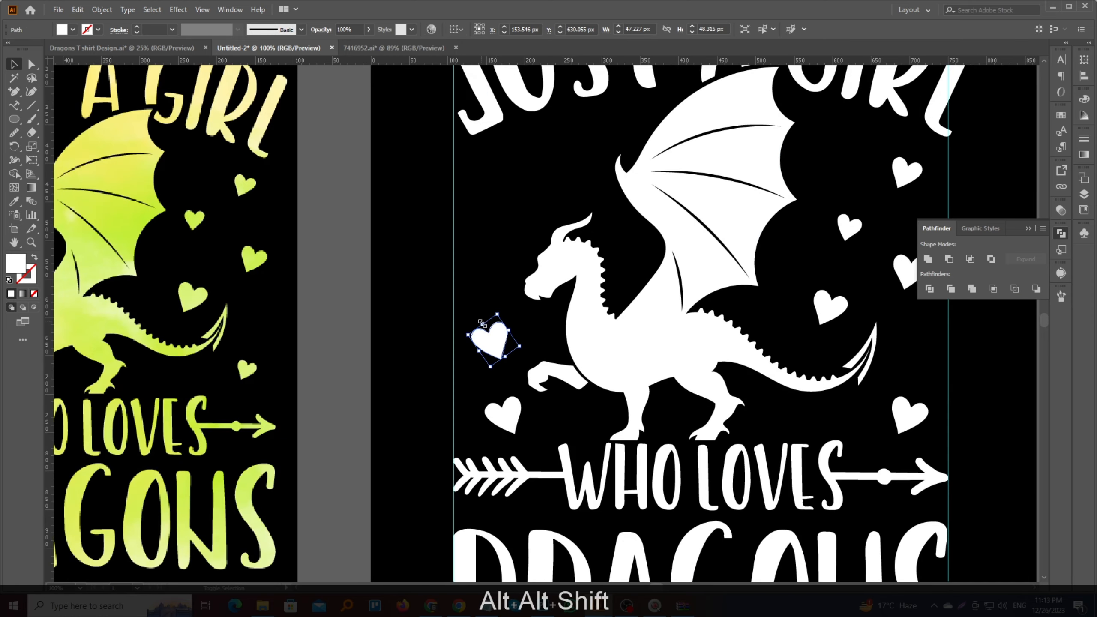
scroll(518, 341, down, 1)
click(527, 344)
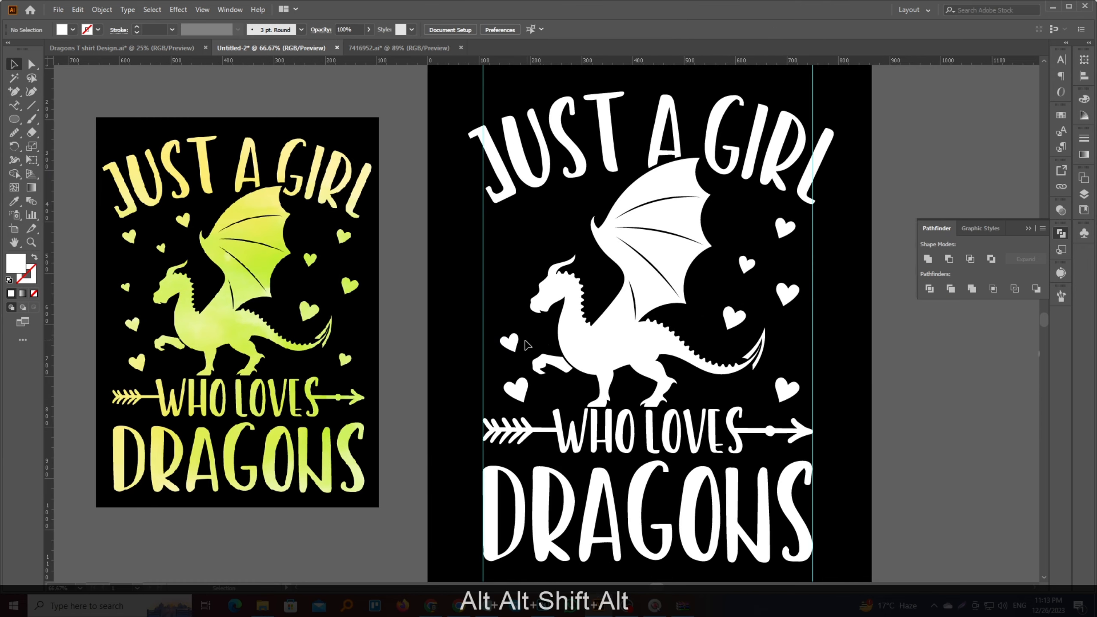
Step: Place another heart copy in front of the dragon's snout, scaled down to about 27 px wide
drag(511, 343, 502, 282)
scroll(501, 286, up, 1)
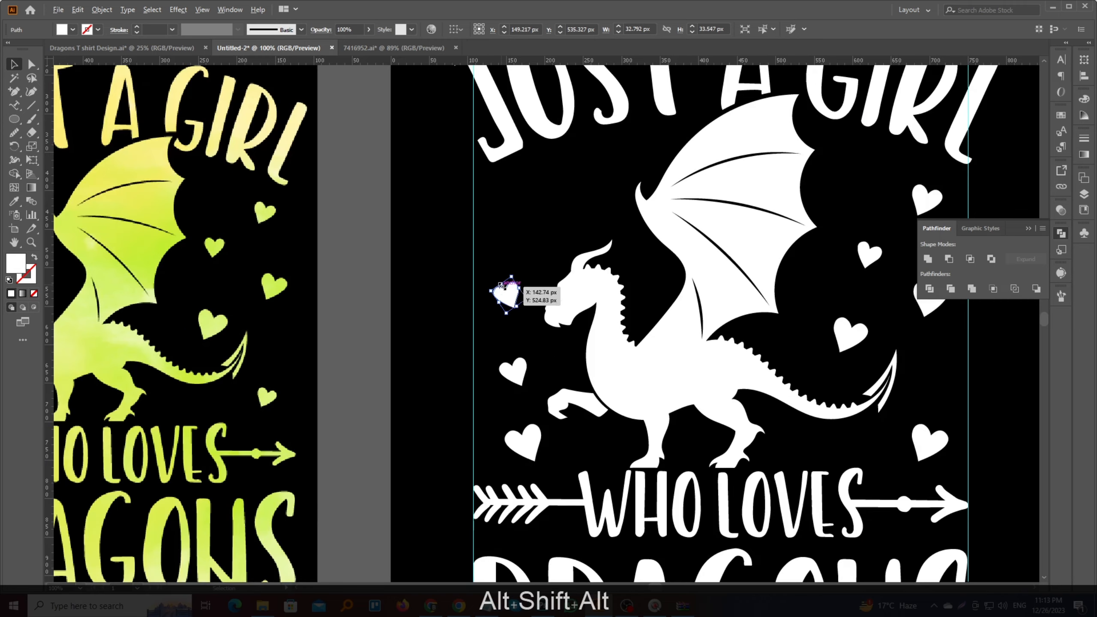
key(shift)
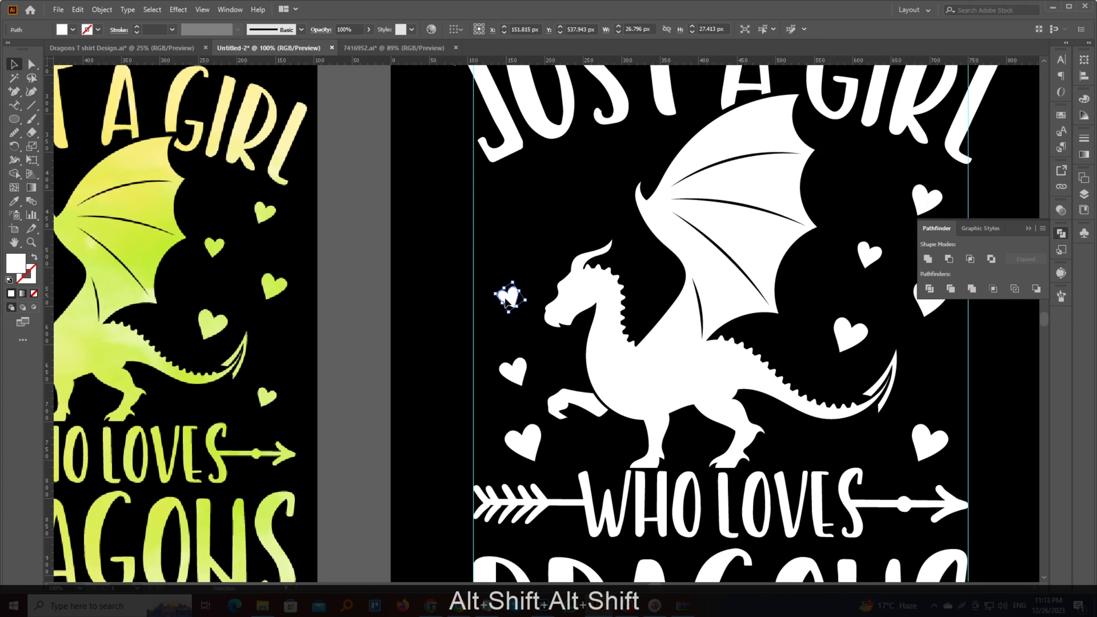
Step: Fill the space between JUST and the dragon's head with more heart copies, including one beside the wing's front tip
drag(506, 298, 522, 262)
click(529, 278)
scroll(529, 278, down, 2)
scroll(528, 277, up, 2)
drag(531, 311, 585, 241)
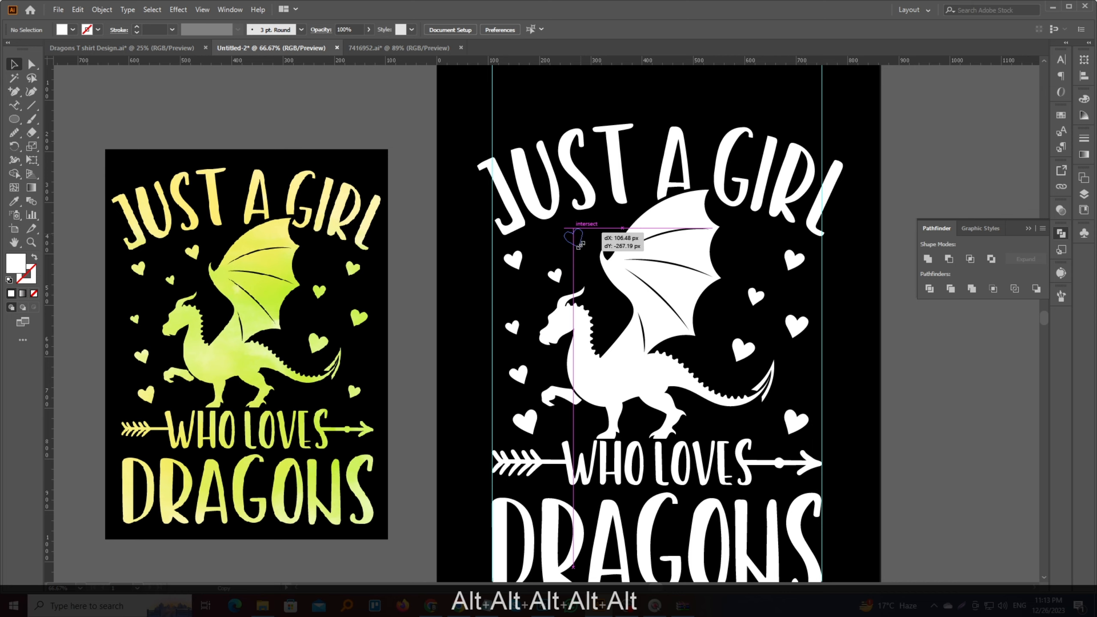
drag(581, 244, 581, 245)
scroll(645, 350, down, 2)
scroll(645, 350, up, 1)
scroll(646, 350, up, 1)
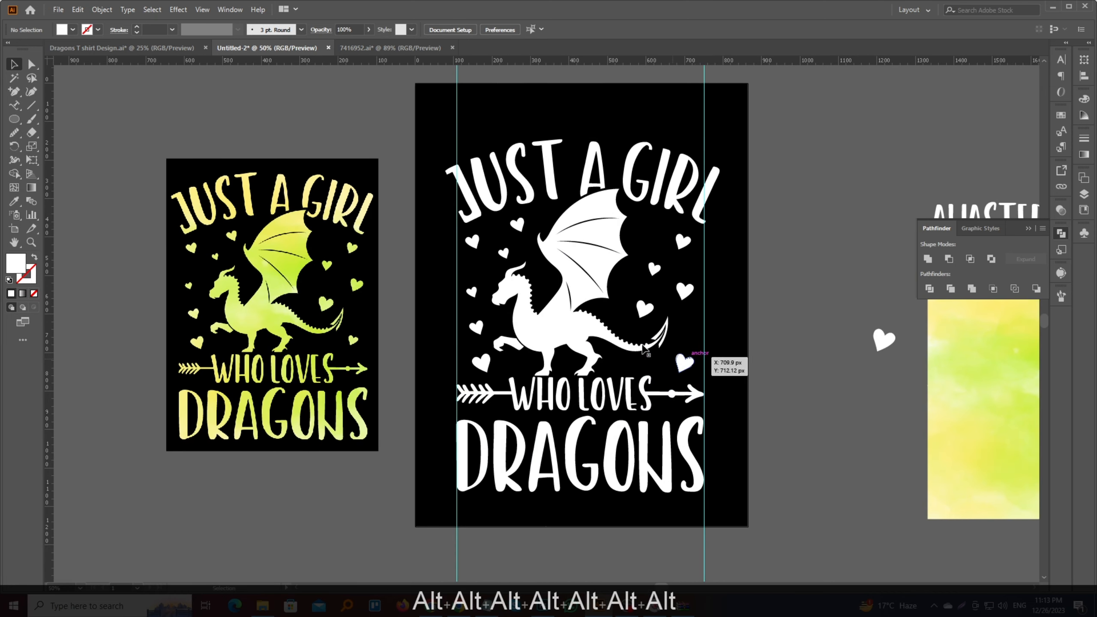
Step: Group all the lettering, the dragon, the arrow and the hearts on the artboard, leaving out the black background
drag(547, 366, 706, 497)
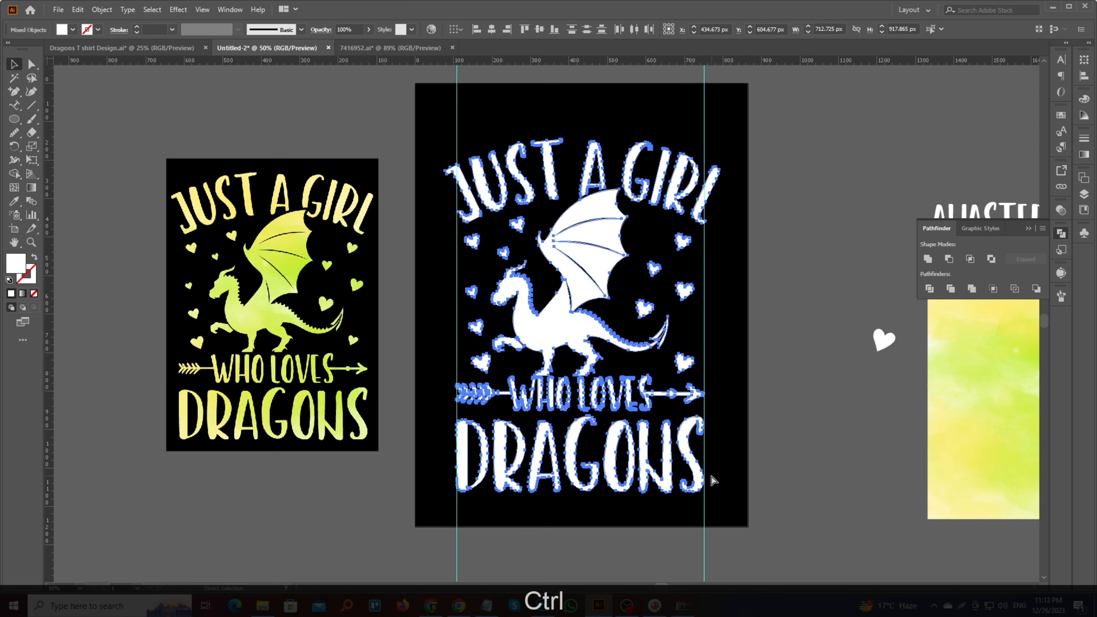
key(ctrl+g)
click(748, 464)
scroll(562, 414, down, 1)
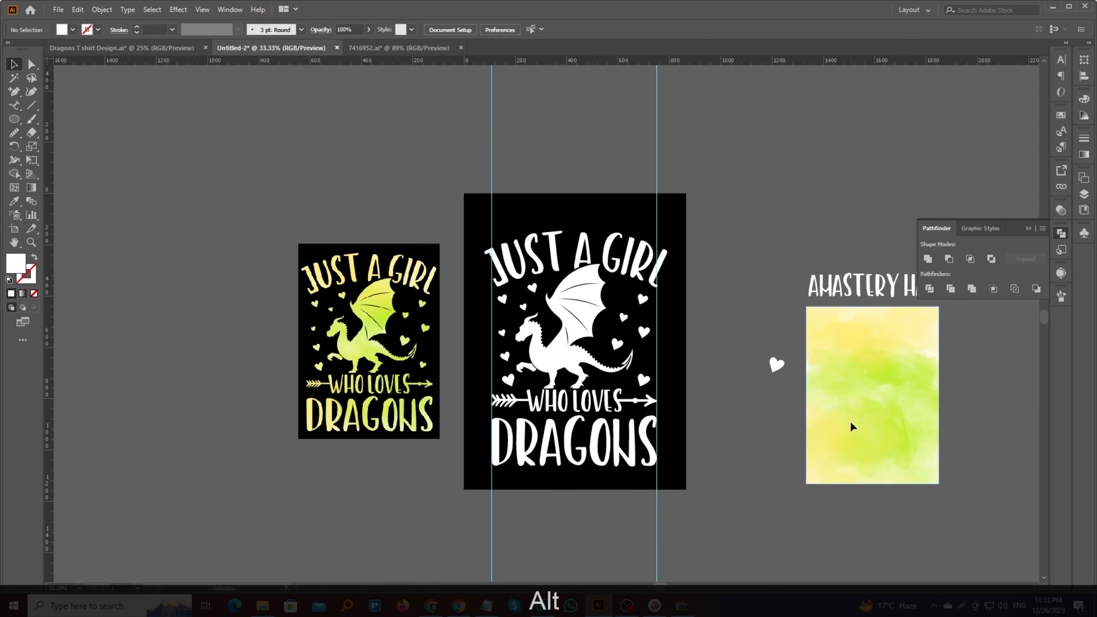
Step: Move the yellow-green watercolor image behind the grouped artwork and scale it to about 767 × 1027 px so it covers the design
drag(853, 427, 542, 337)
scroll(542, 337, up, 1)
drag(643, 298, 738, 328)
drag(622, 148, 623, 204)
Step: Try to make a clipping mask from the grouped artwork and the watercolor image
scroll(622, 216, up, 1)
shift+click(602, 273)
scroll(603, 271, down, 1)
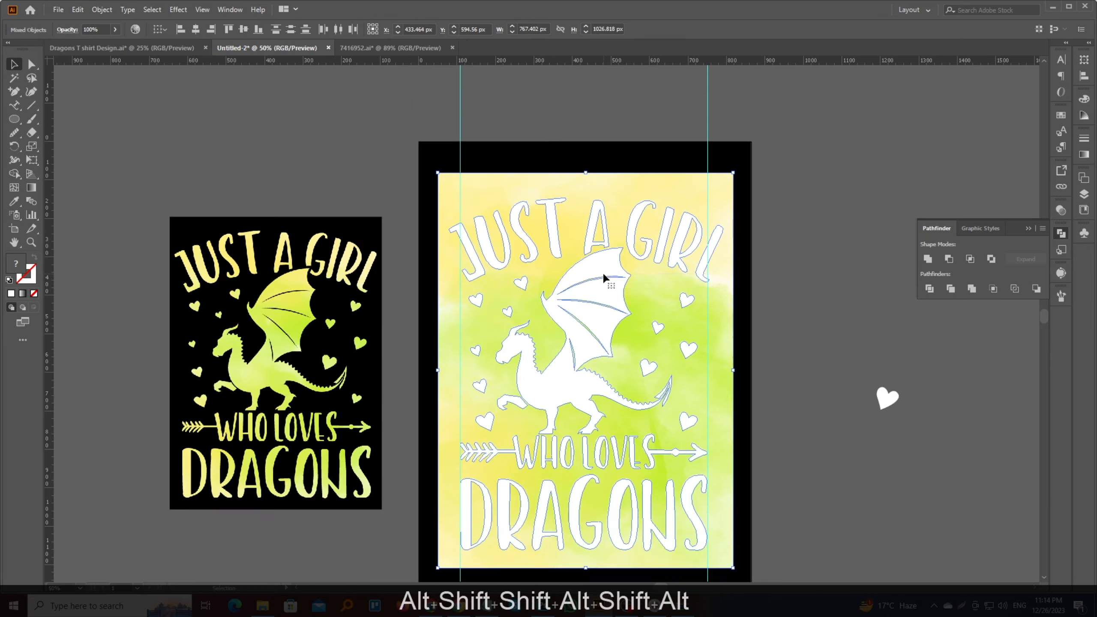
right_click(603, 271)
click(633, 372)
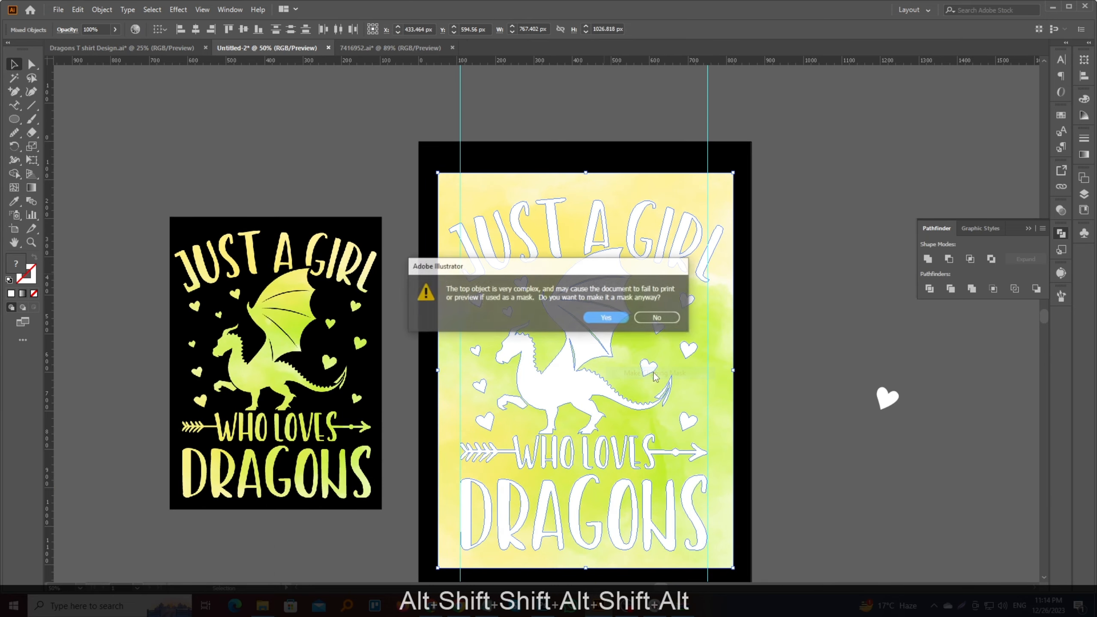
click(607, 318)
key(ctrl+z)
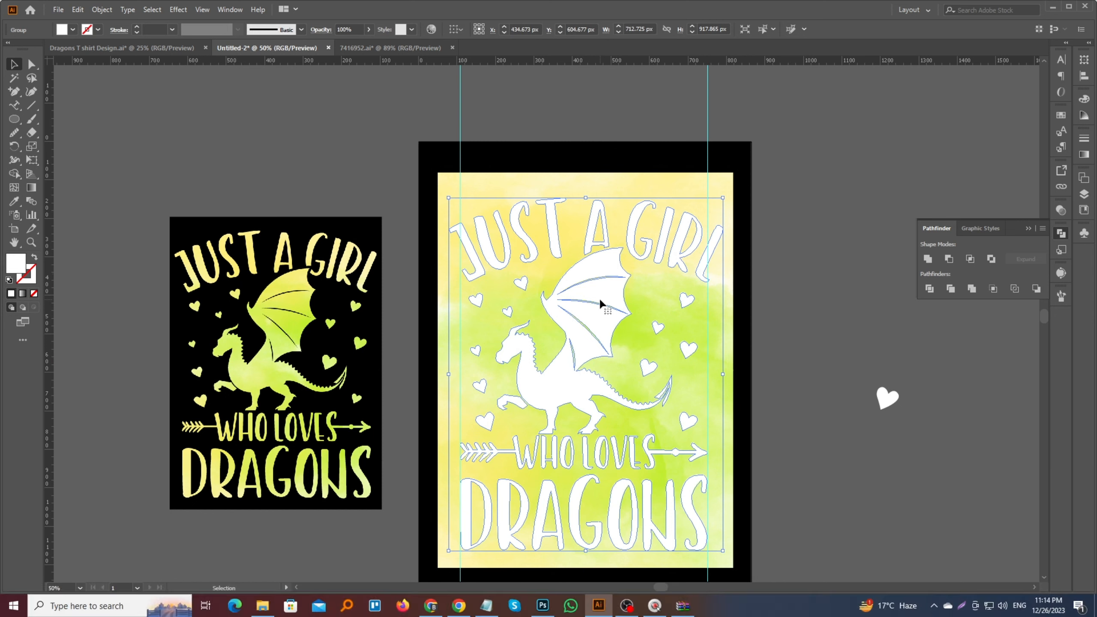
Step: Turn the grouped artwork into one compound path and use it as a clipping mask on the watercolor image, then deselect
key(ctrl+8)
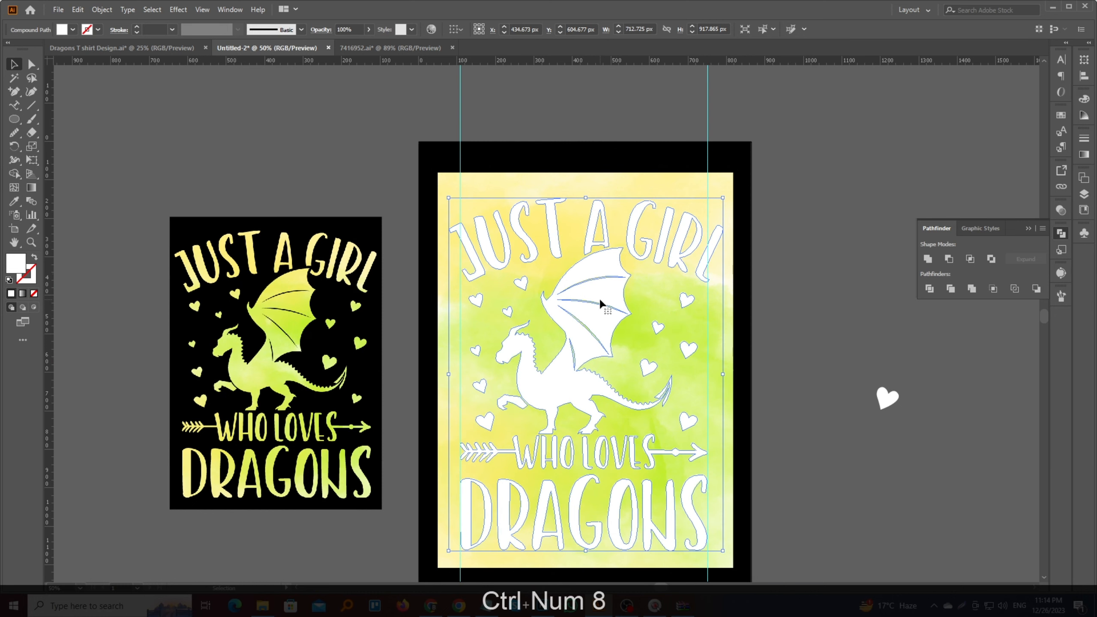
shift+click(646, 294)
right_click(646, 294)
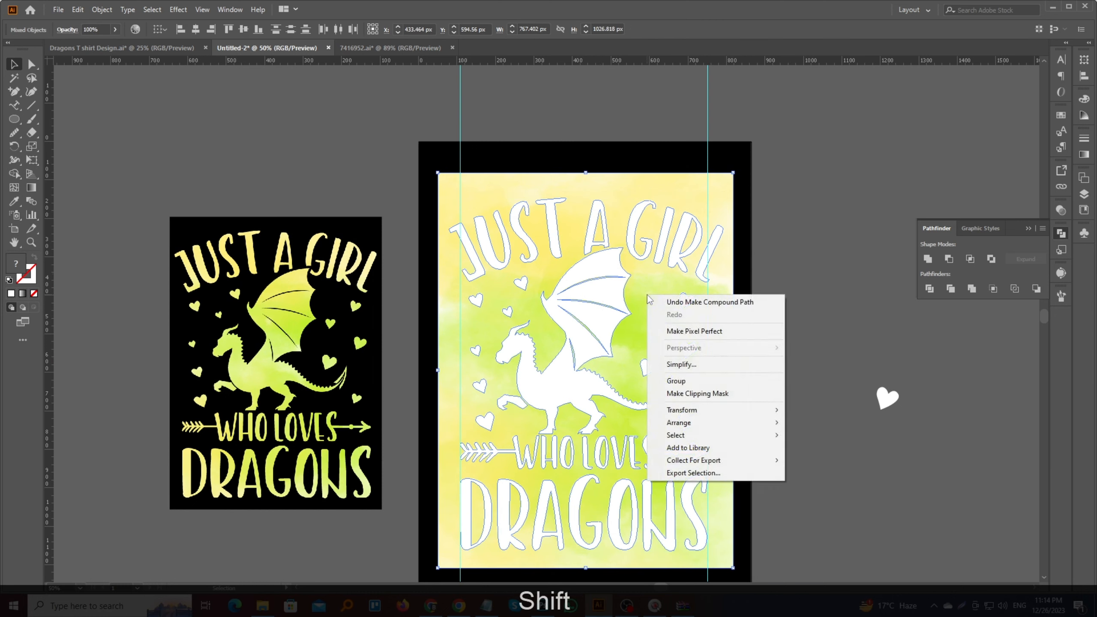
click(692, 395)
click(609, 321)
click(779, 311)
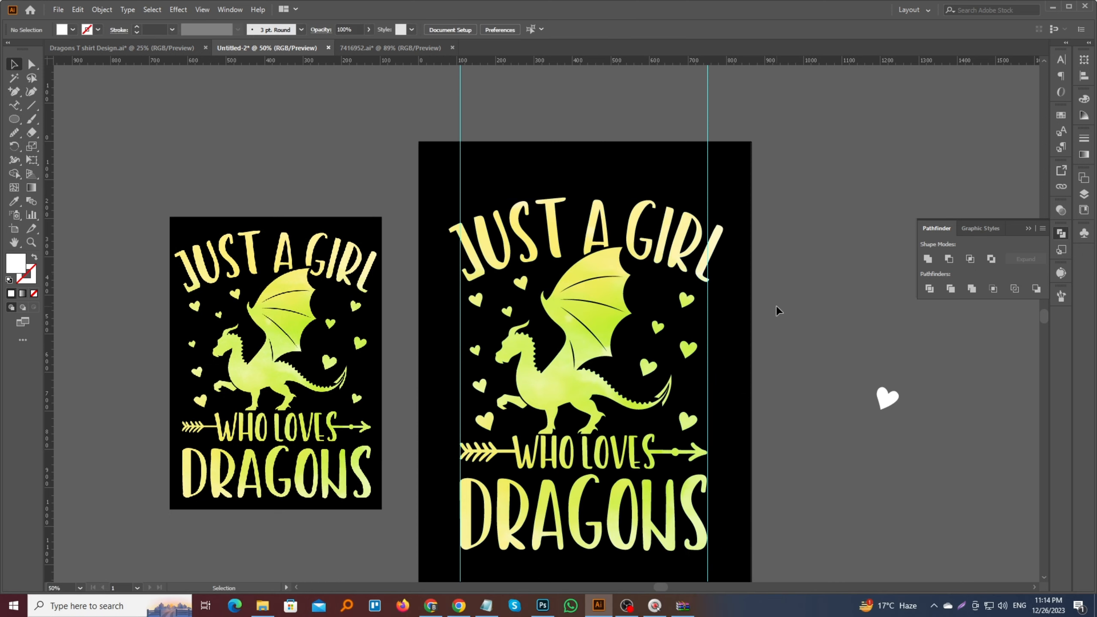
Step: Select the watercolor-filled clip group on the artboard
alt+scroll(561, 250, down, 1)
alt+scroll(501, 288, up, 1)
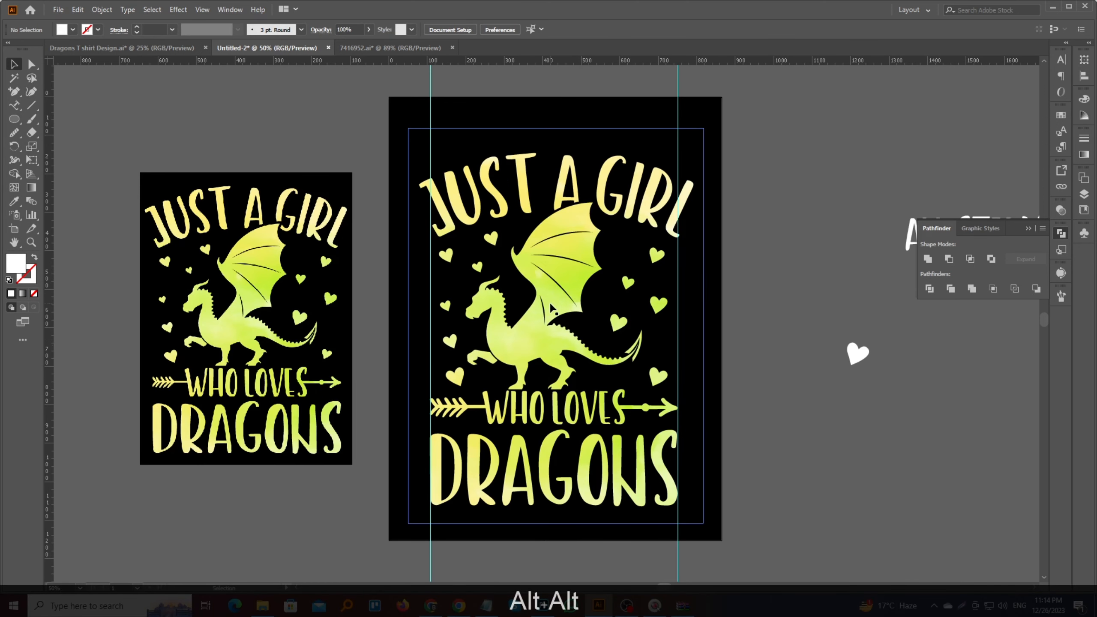
alt+scroll(549, 308, down, 1)
click(541, 318)
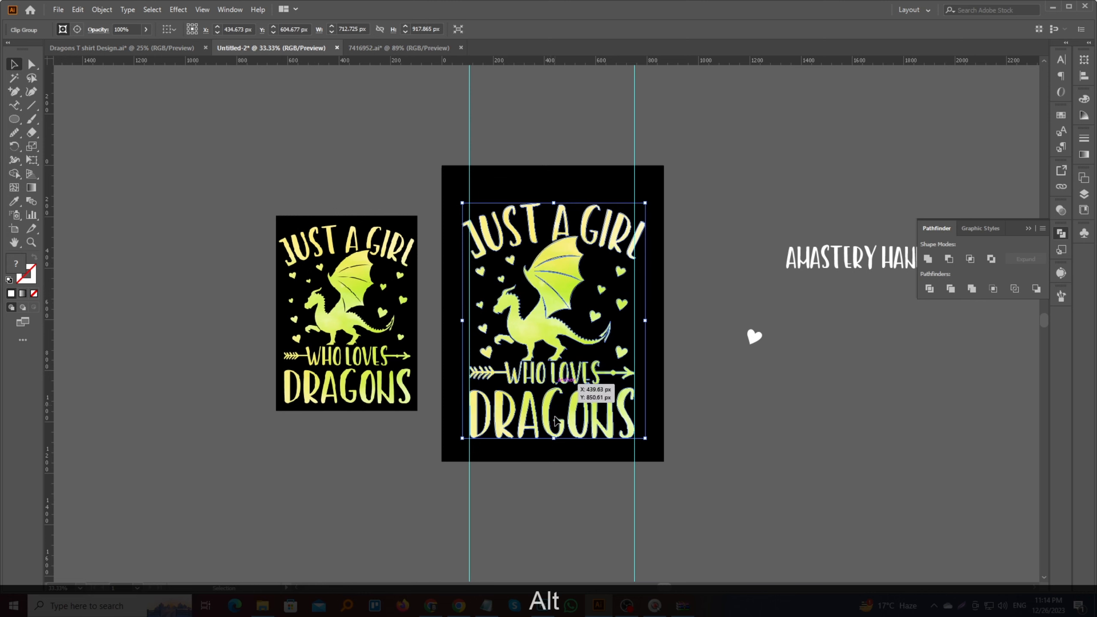